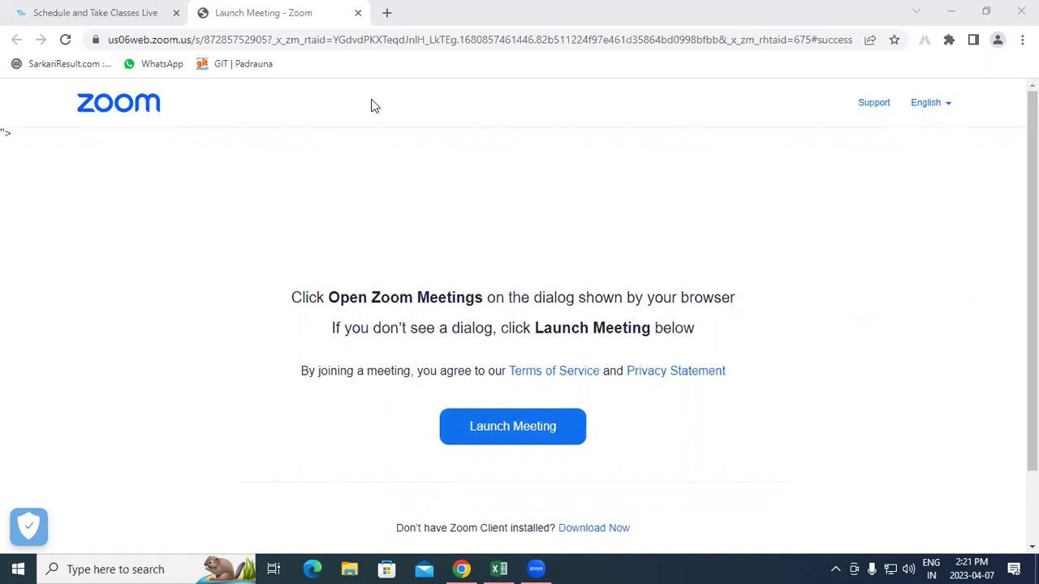
Step: Switch from the Chrome Zoom launch page to the Excel Book1 window
key(alt+Tab)
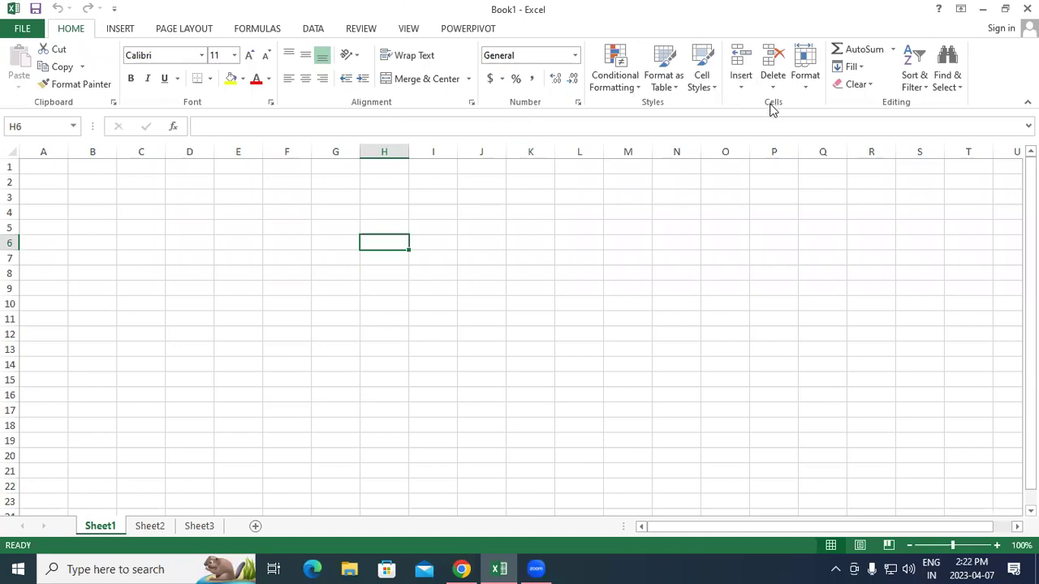
Step: Widen column B a little to 11.29 (84 pixels) and select cell B3
click(167, 314)
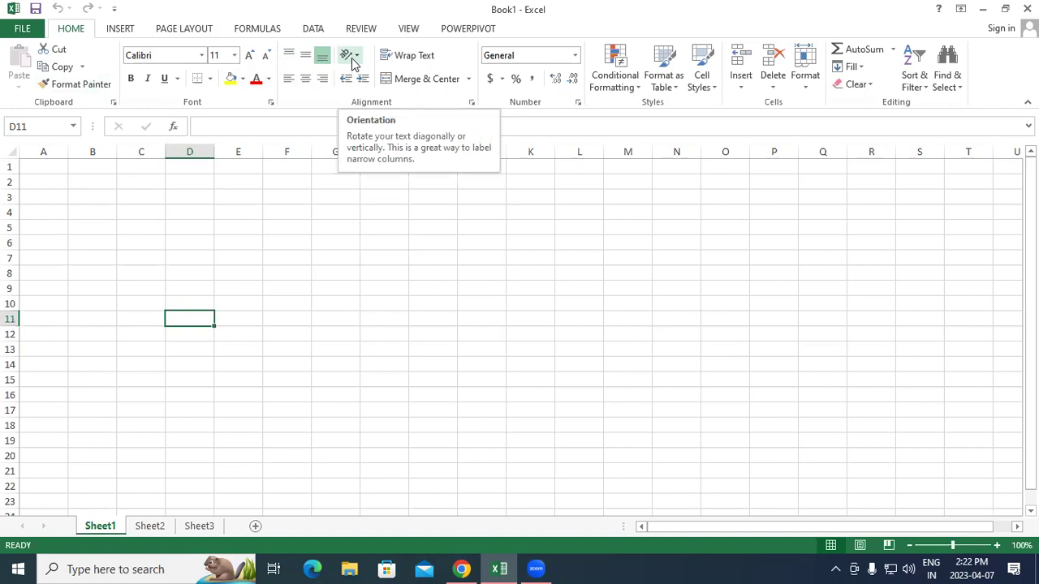
click(182, 272)
drag(117, 151, 131, 151)
click(254, 258)
click(101, 197)
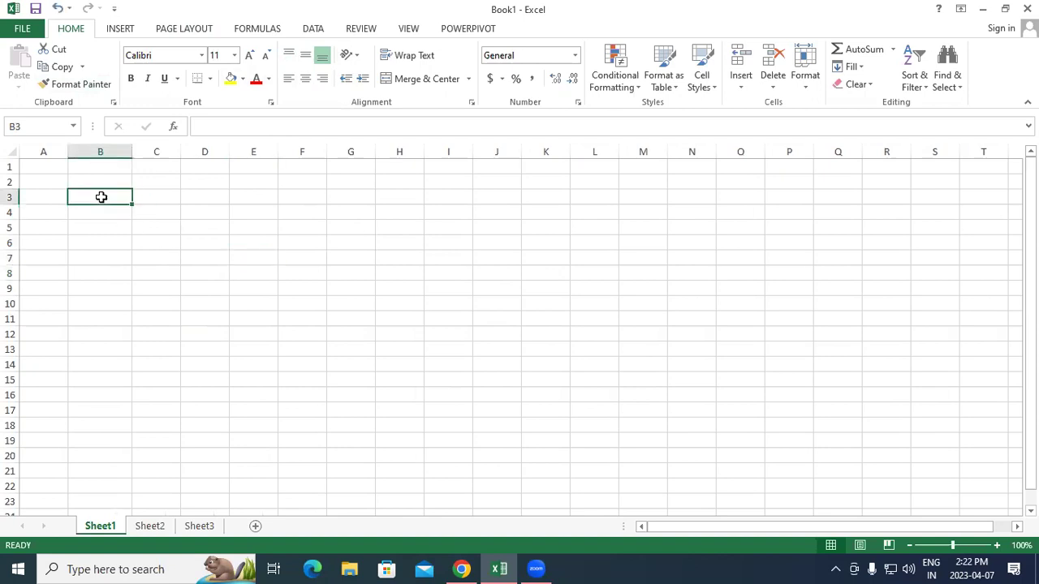
Step: Enter the header 'Customer Name' in B3 and widen column B to fit it
text(cbs)
key(BackSpace)
key(BackSpace)
key(BackSpace)
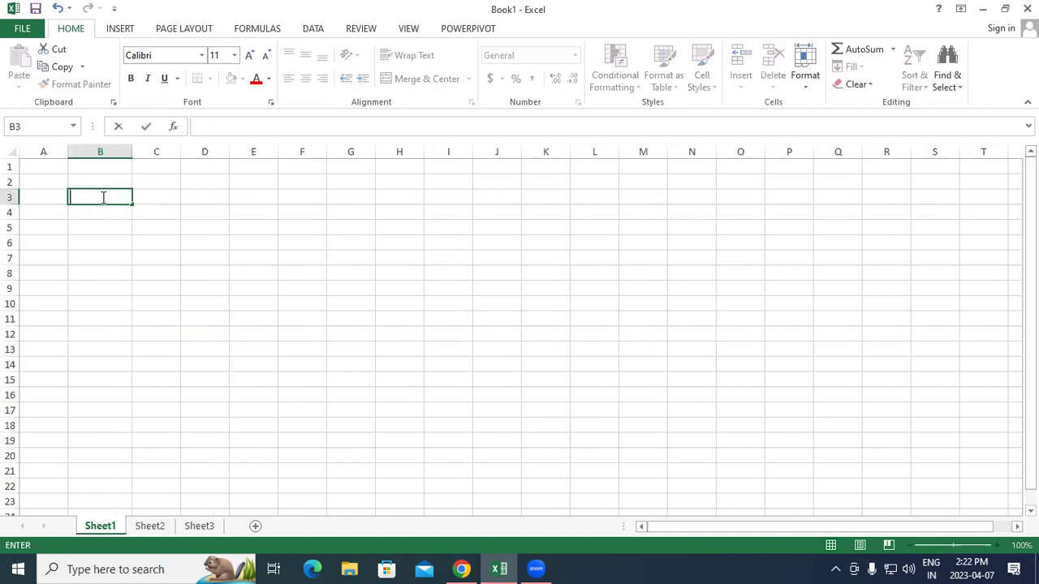
text(c)
key(BackSpace)
text(Custom)
text(e)
key(BackSpace)
text(er Name)
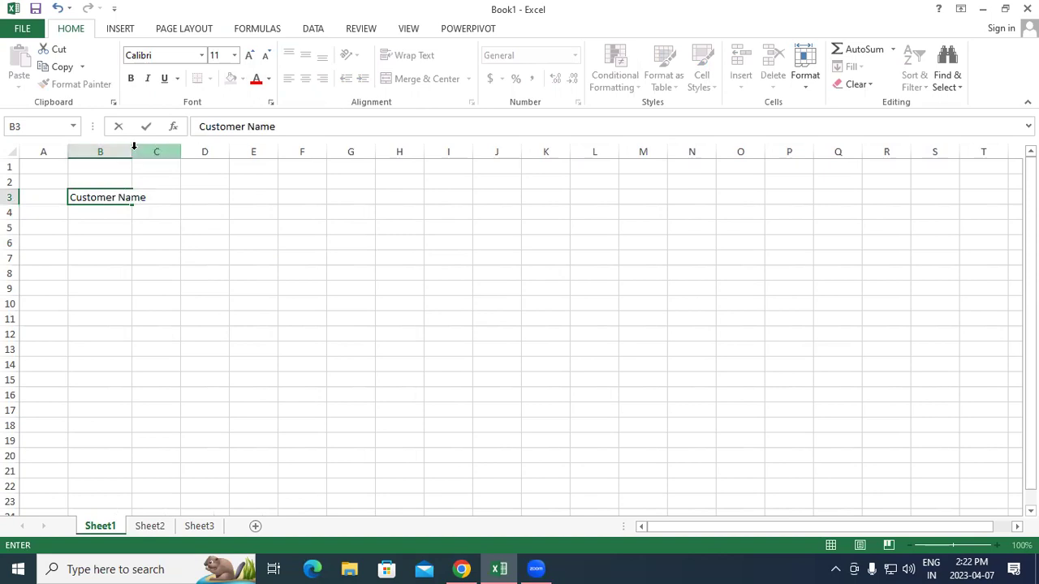
click(123, 152)
drag(127, 152, 179, 152)
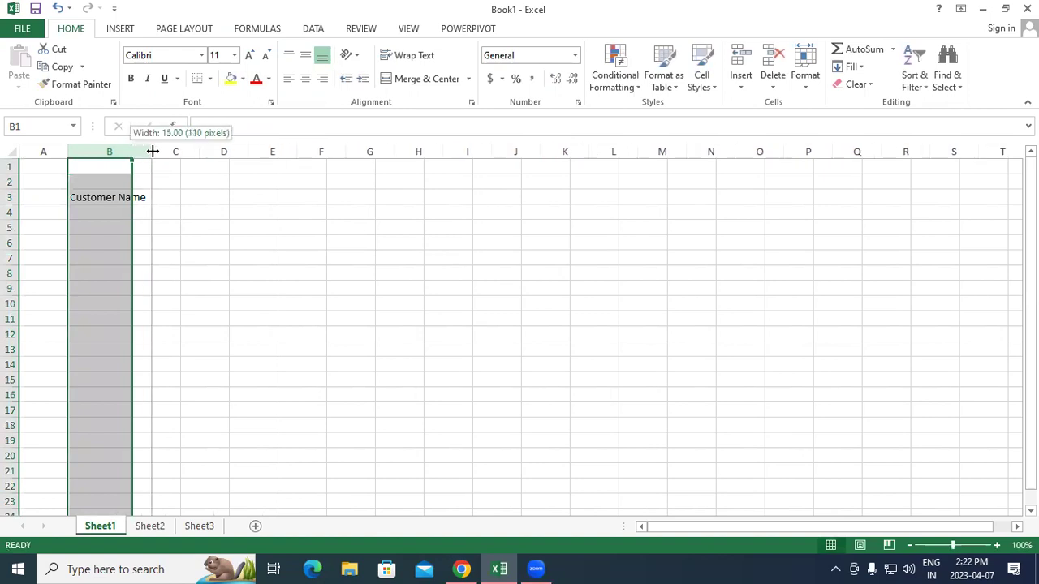
click(236, 255)
Step: Enter 'Order Date' in C3, widening column C, and 'Product Name' in D3
click(199, 200)
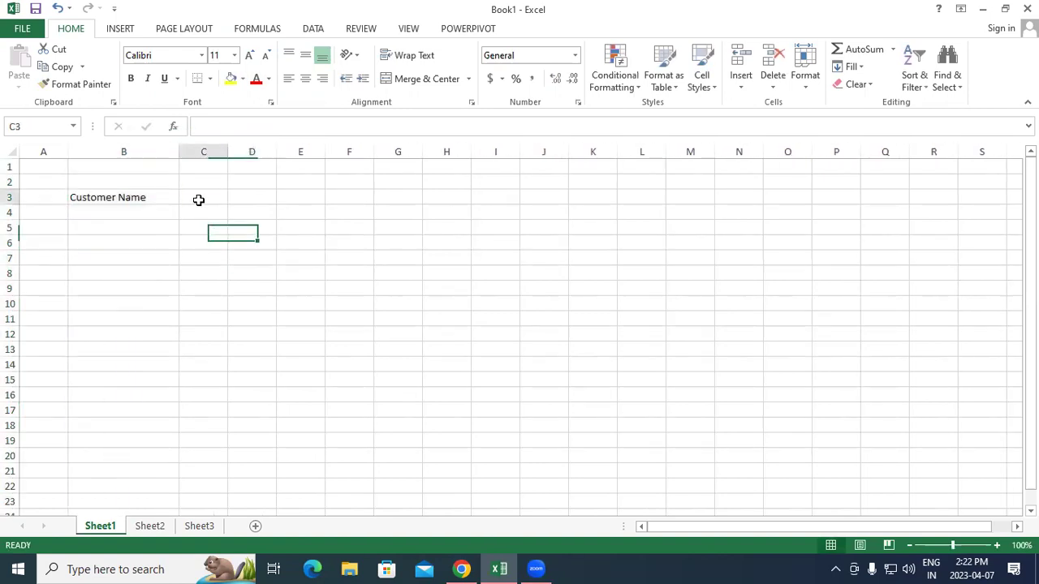
text(Order Date)
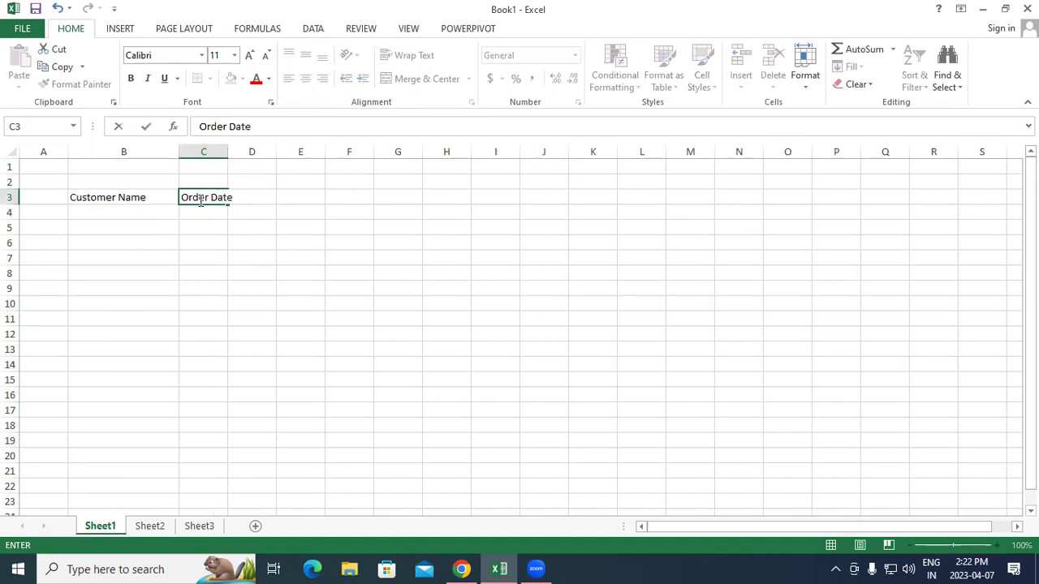
click(226, 151)
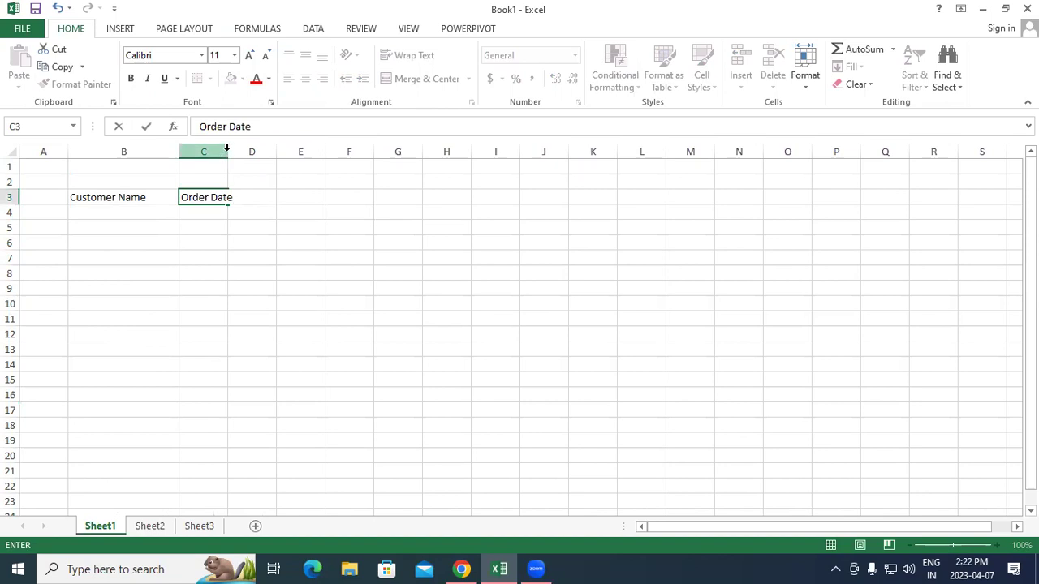
drag(227, 152, 252, 151)
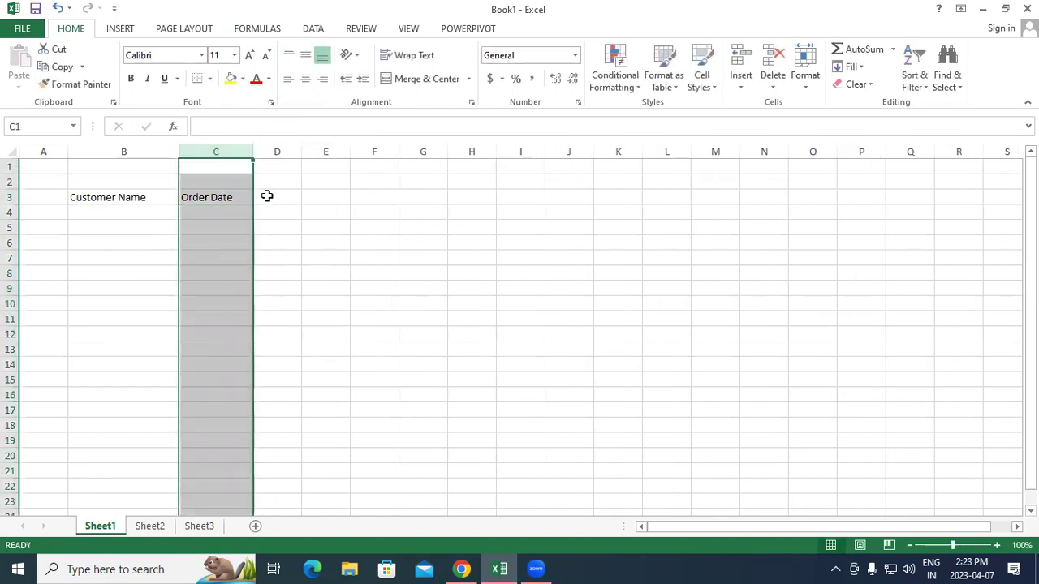
click(375, 288)
click(277, 200)
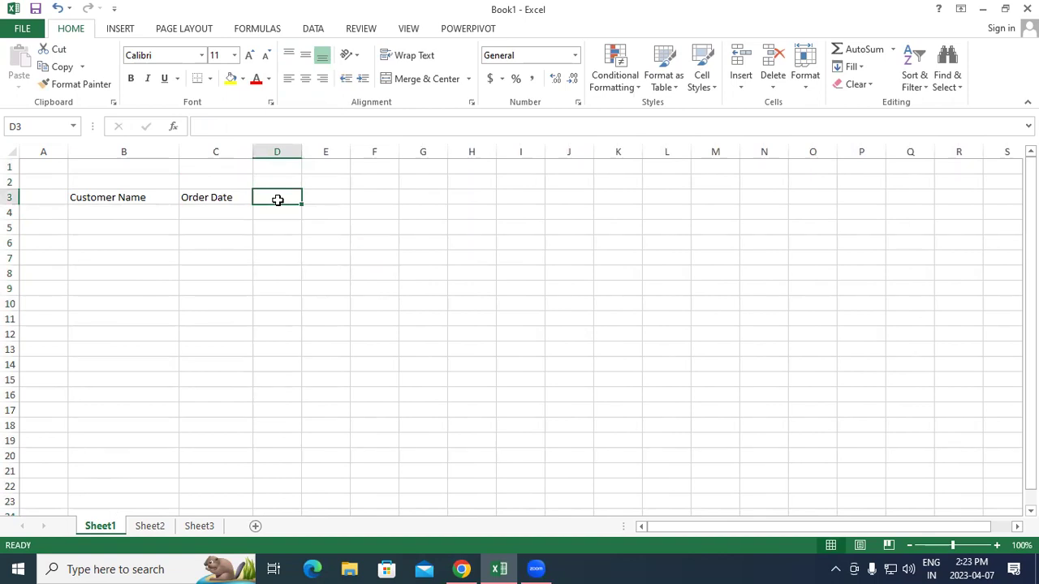
text(Pro)
key(BackSpace)
text(duct Nam)
key(BackSpace)
key(BackSpace)
text(ame)
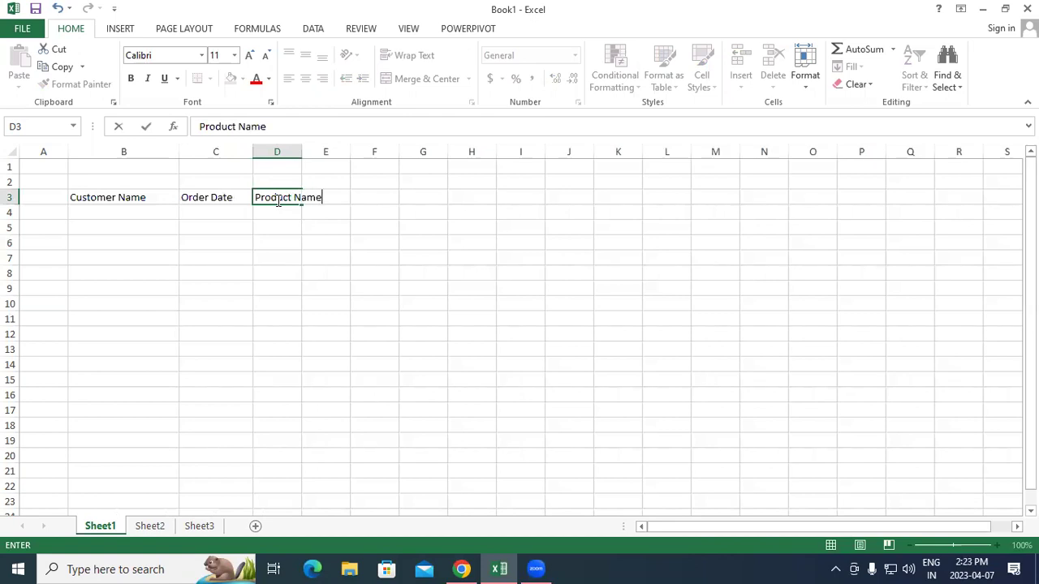
key(Tab)
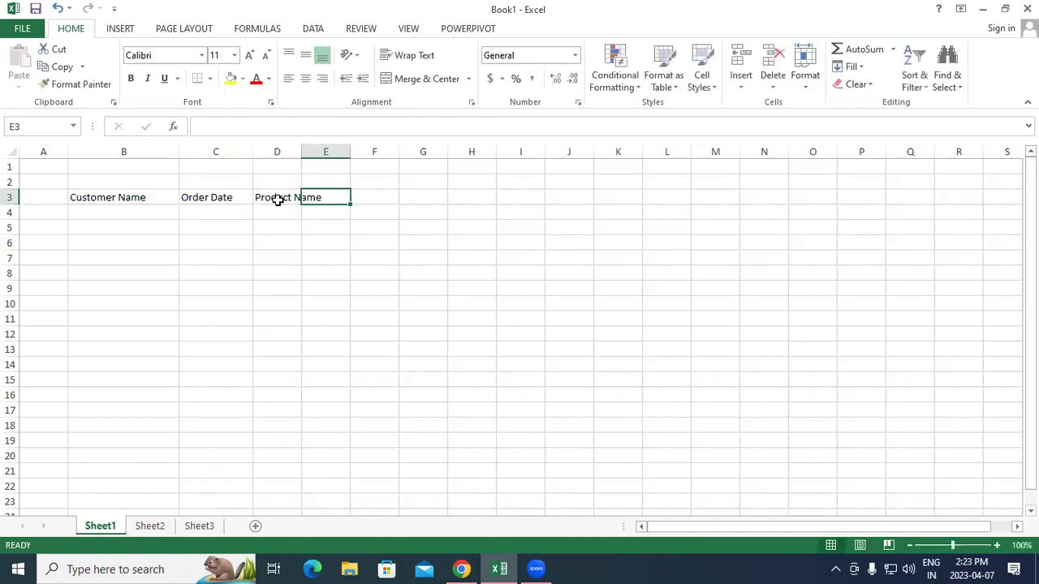
Step: Enter headers 'Qty', 'Rate' and 'Total Amount' in E3:G3 and widen column G
text(Qt)
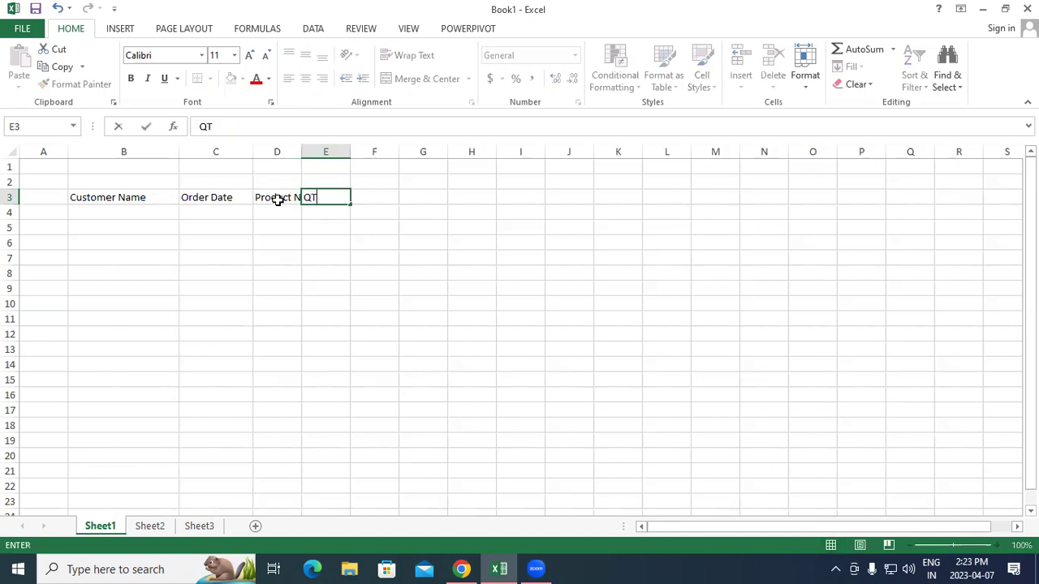
text(y)
key(Tab)
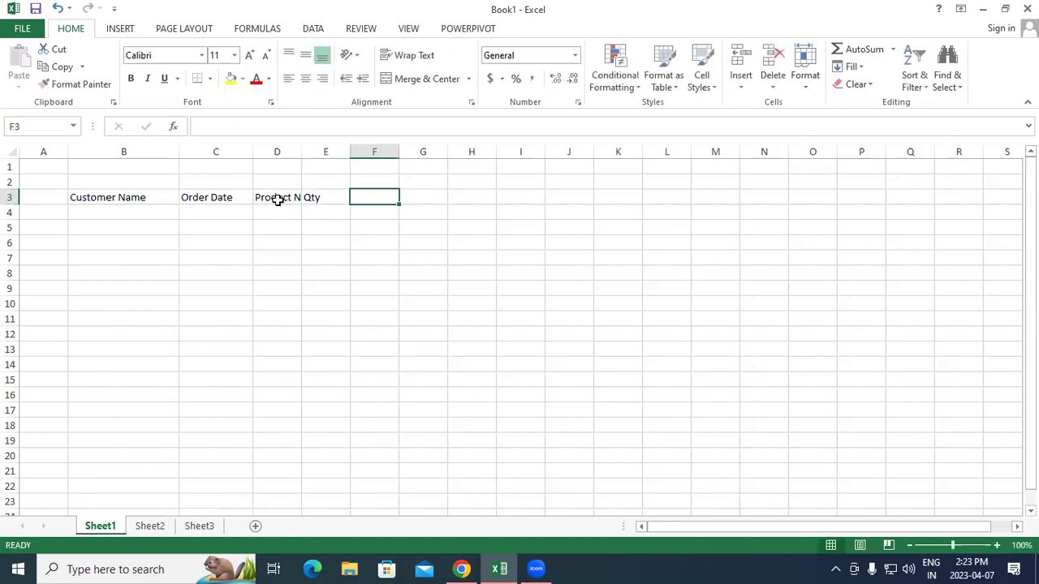
text(Rate)
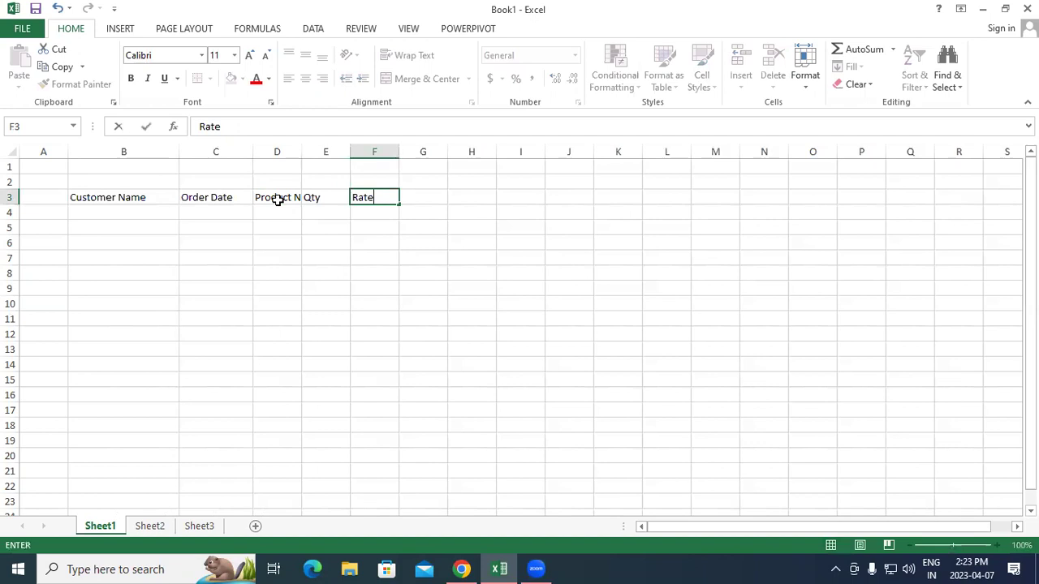
key(Tab)
text(Total Amount)
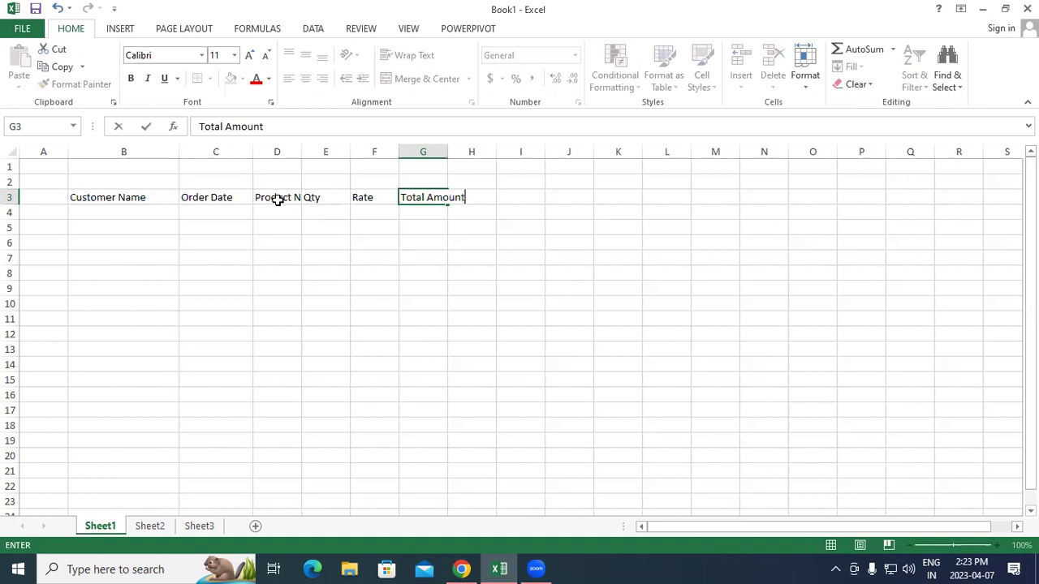
click(564, 299)
drag(448, 153, 492, 161)
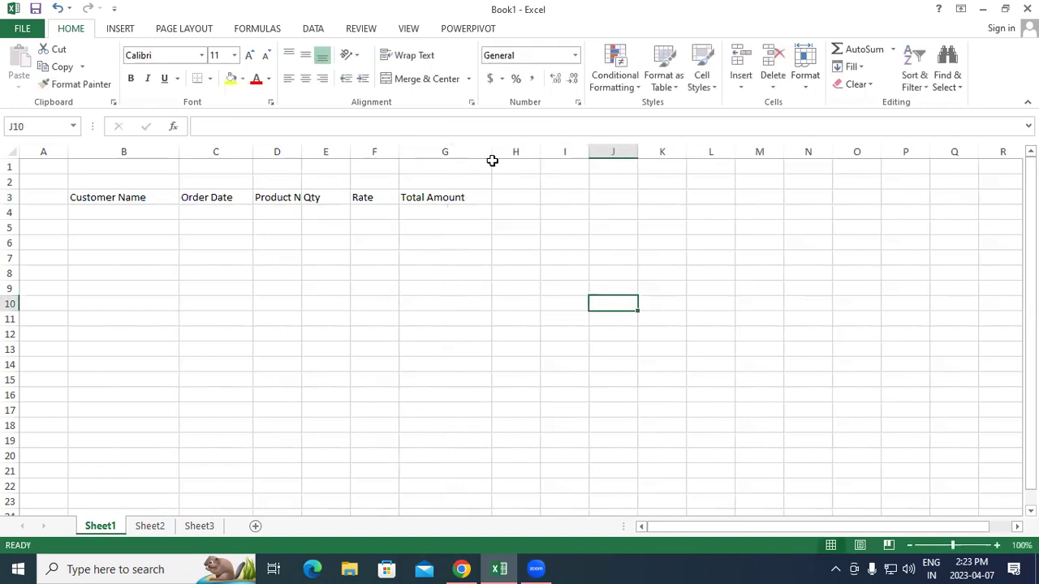
Step: Make the B3:G3 headers bold at size 12 and AutoFit columns B to G
drag(132, 197, 421, 195)
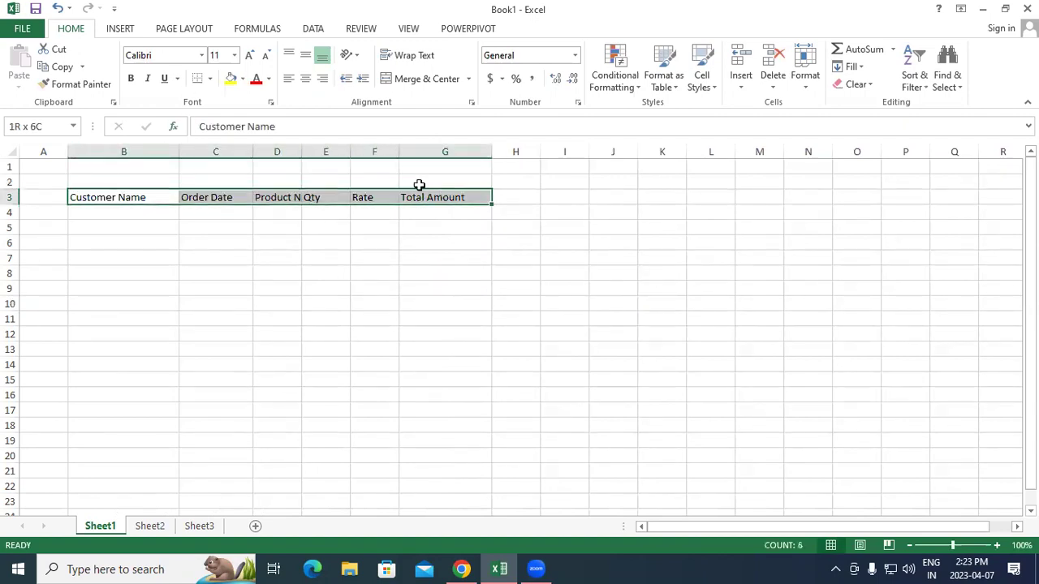
click(130, 80)
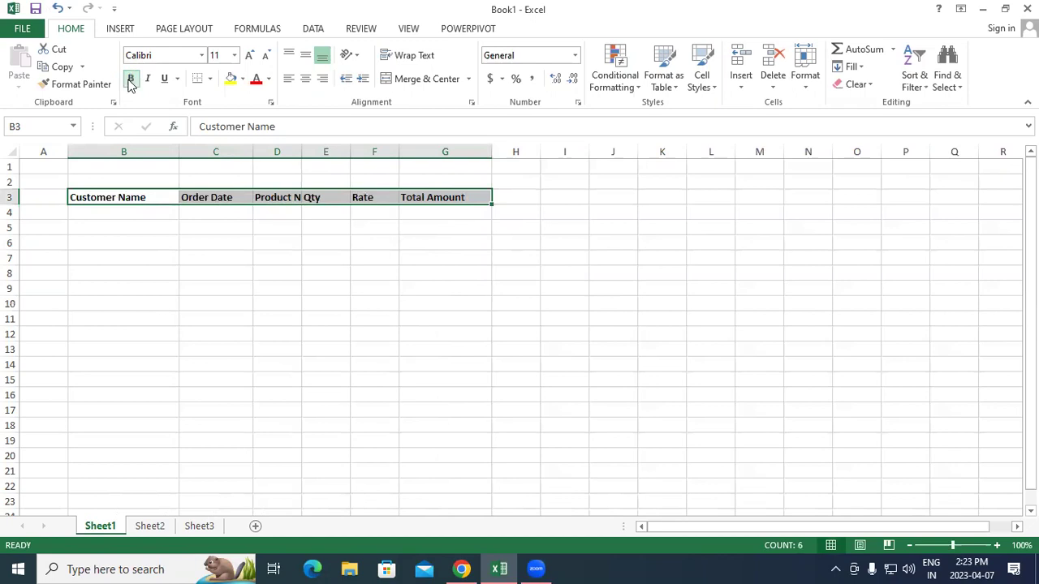
click(250, 57)
drag(132, 152, 463, 171)
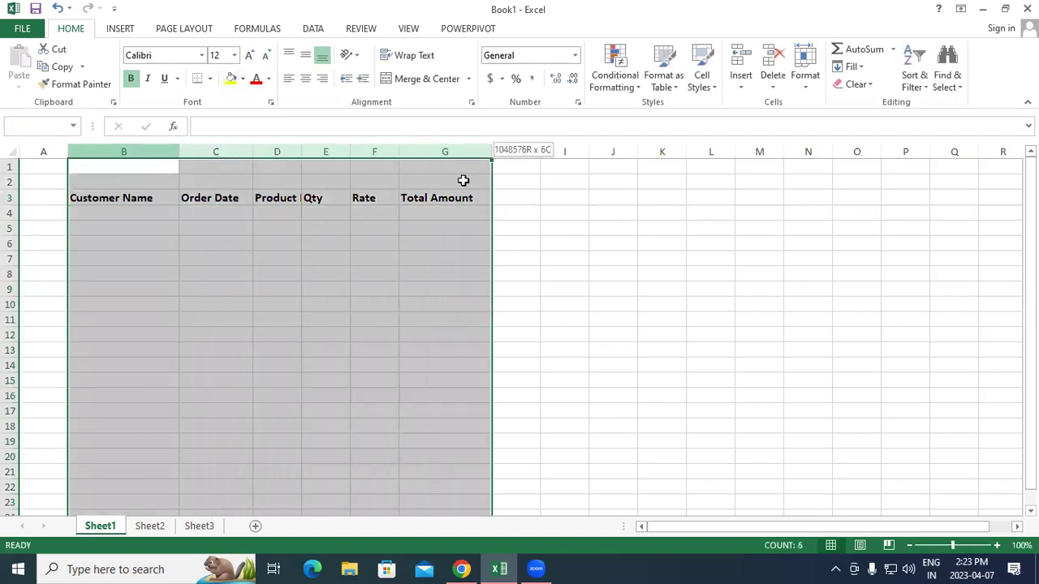
double_click(301, 154)
click(327, 274)
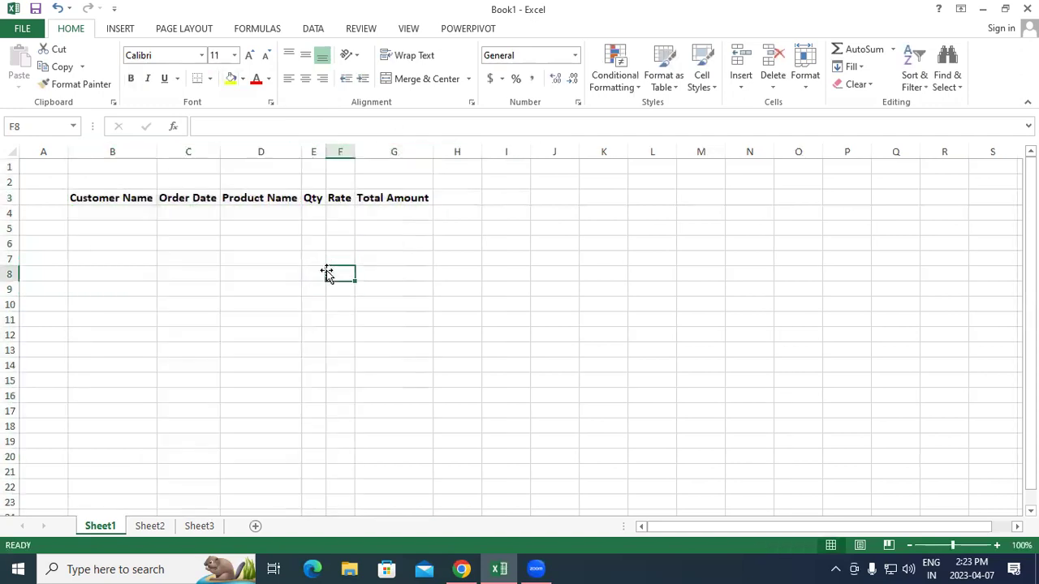
Step: Apply All Borders to the table range B3:G22
mouse_move(109, 199)
mouse_down()
mouse_move(387, 423)
mouse_move(398, 487)
mouse_up()
click(209, 79)
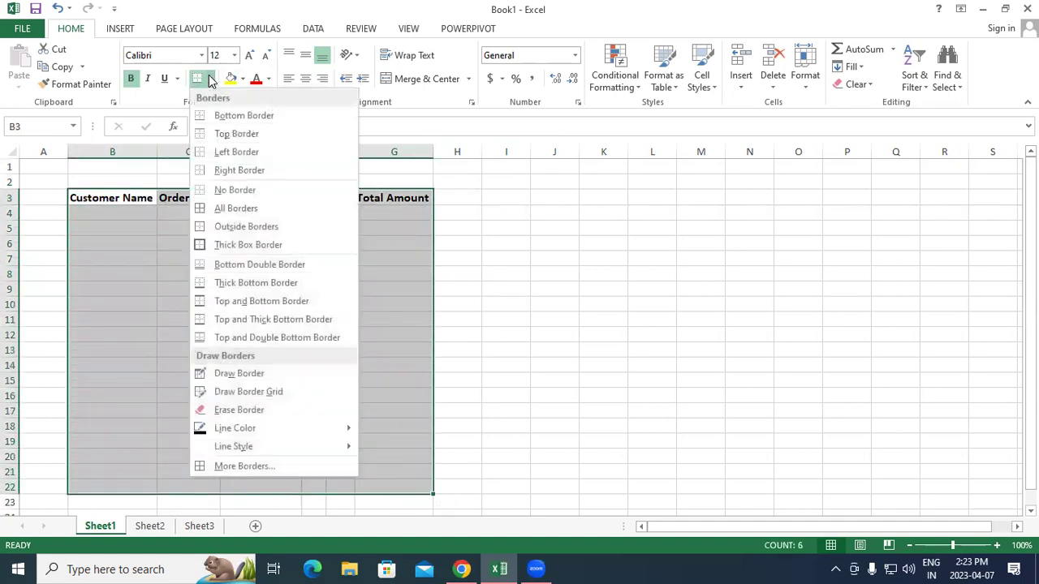
click(219, 210)
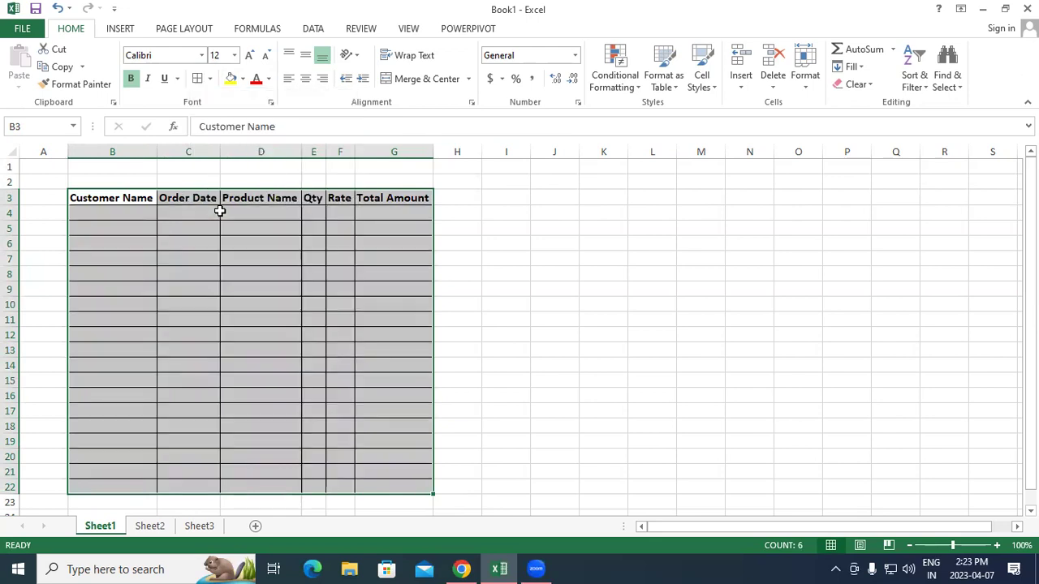
click(121, 272)
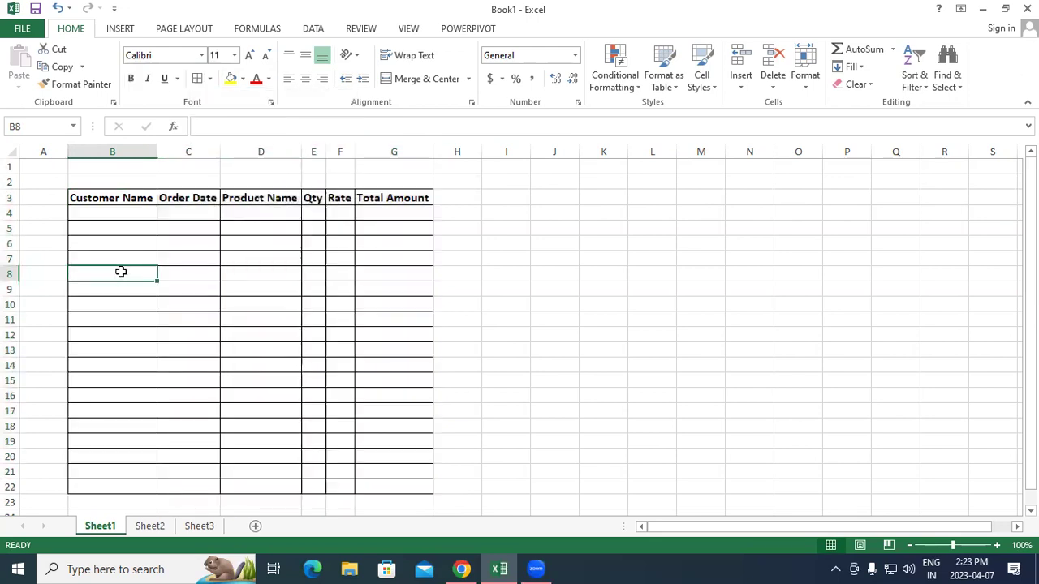
Step: Give the header row B3:G3 a yellow fill and red font color
drag(100, 200, 394, 200)
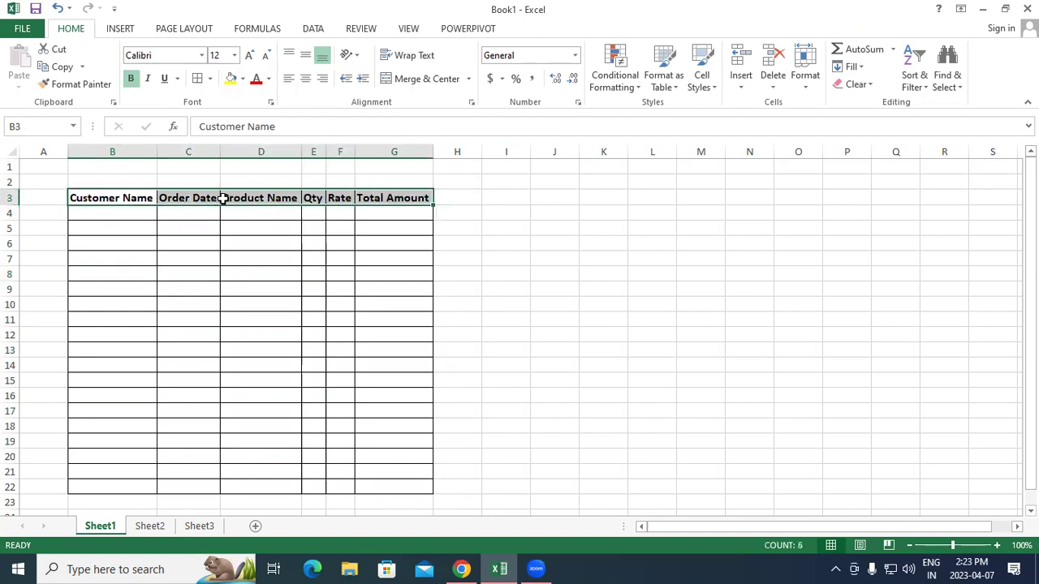
click(231, 78)
click(256, 81)
click(276, 275)
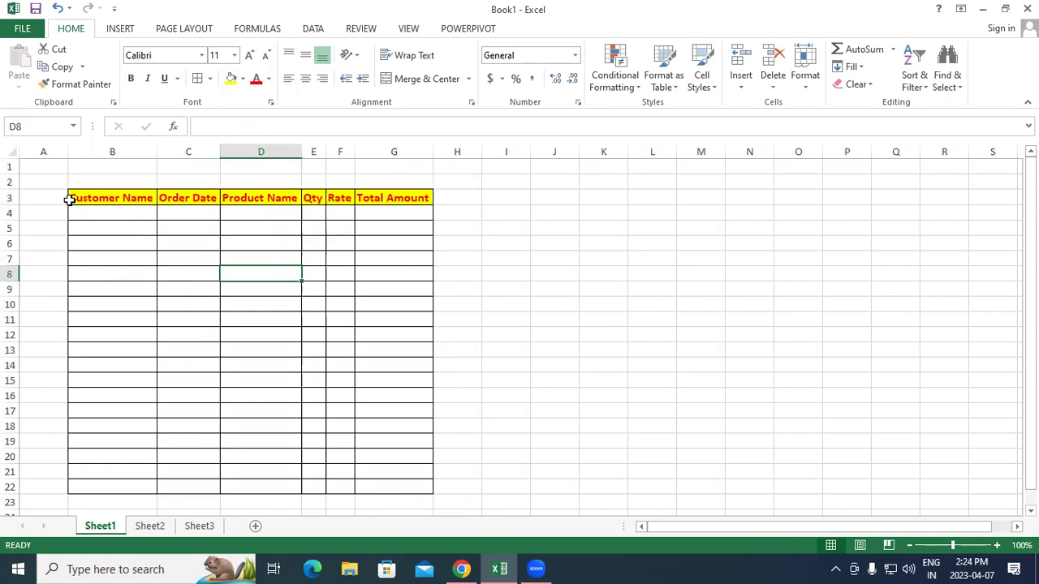
drag(93, 197, 408, 198)
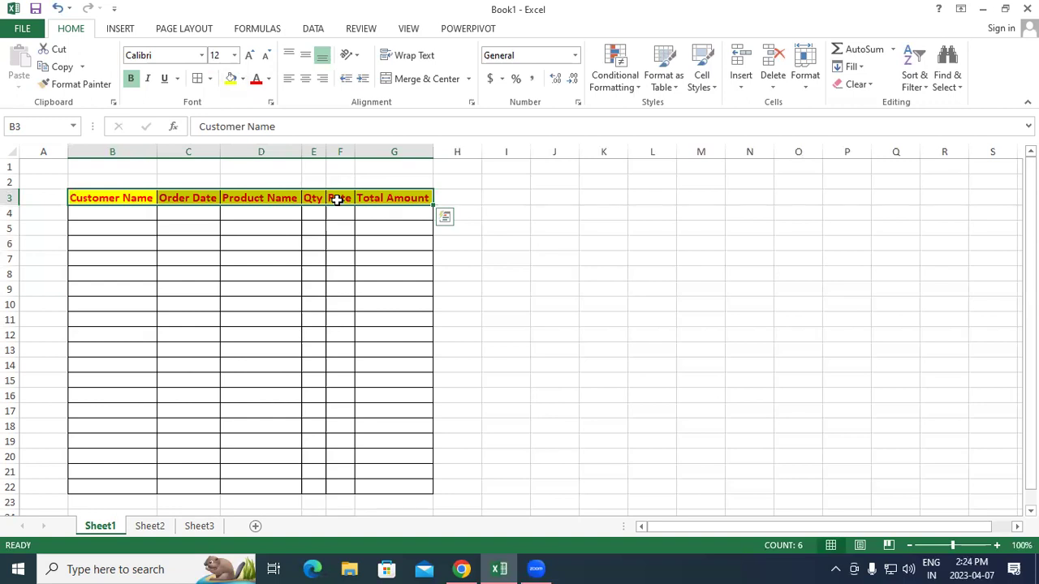
Step: Try angling the B3:G3 headers counterclockwise, then clockwise
click(250, 329)
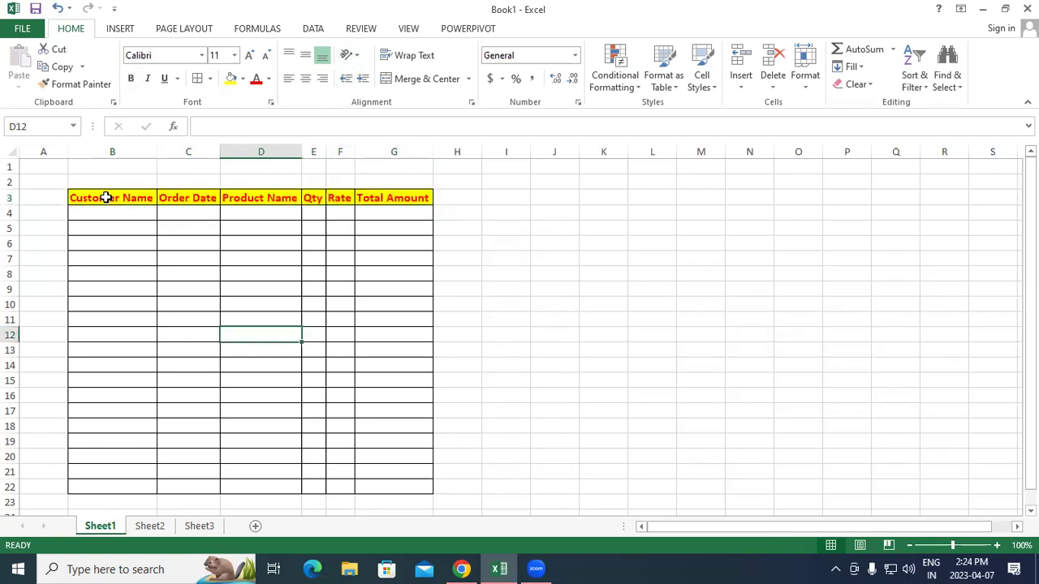
drag(105, 197, 391, 198)
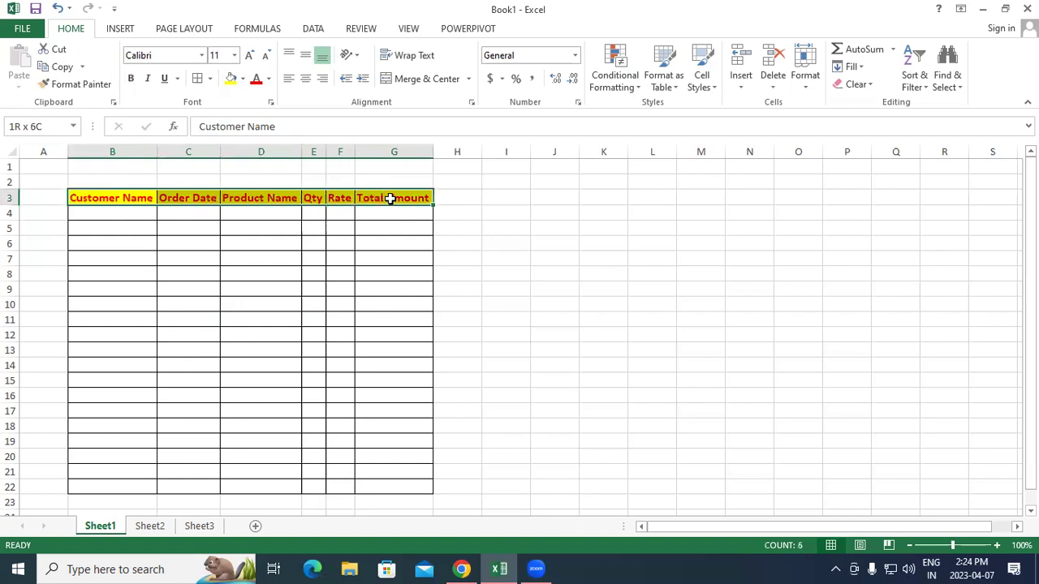
click(354, 56)
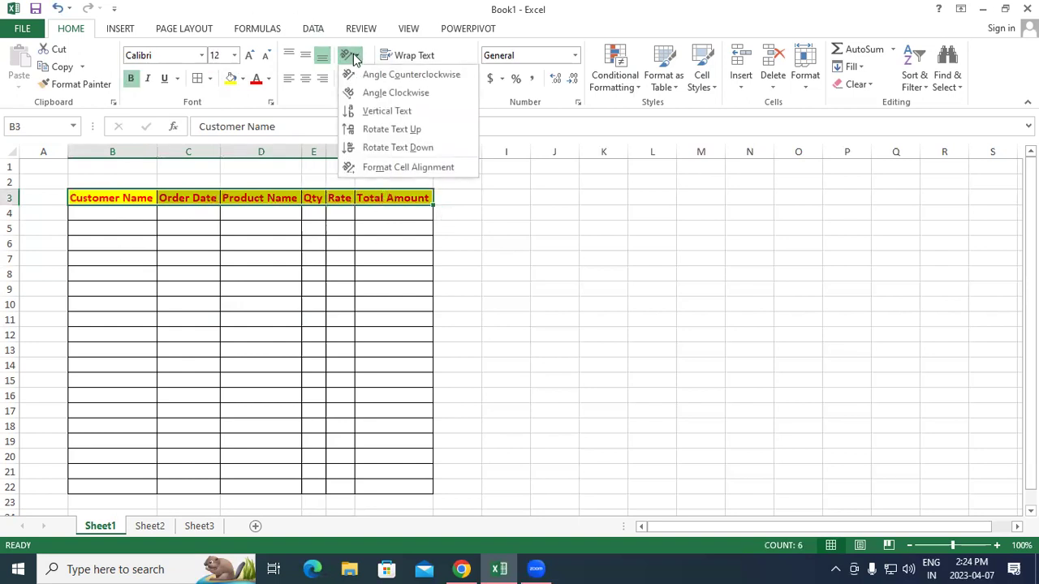
click(410, 74)
click(379, 386)
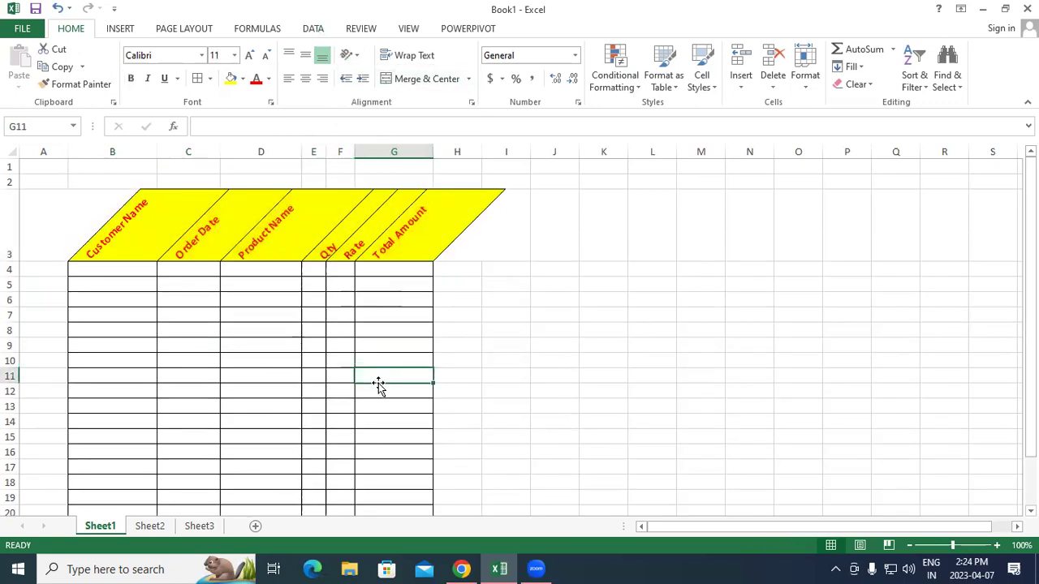
drag(125, 246, 382, 225)
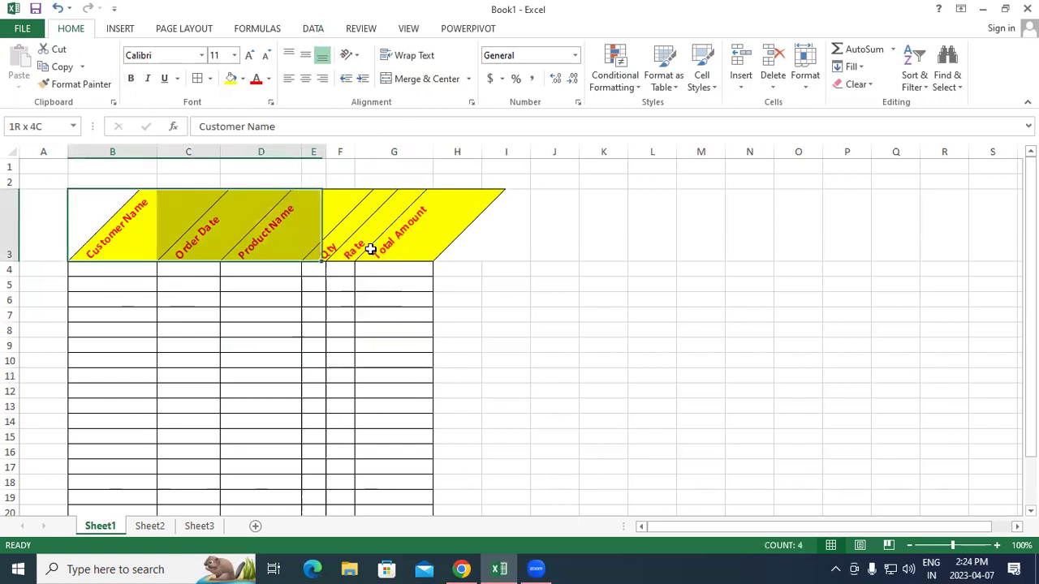
click(348, 55)
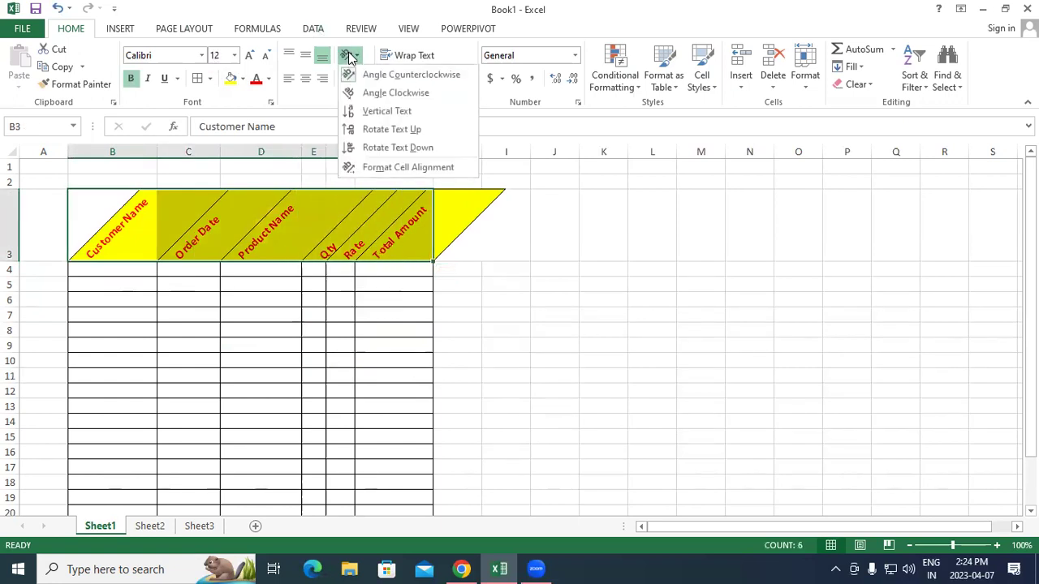
click(368, 93)
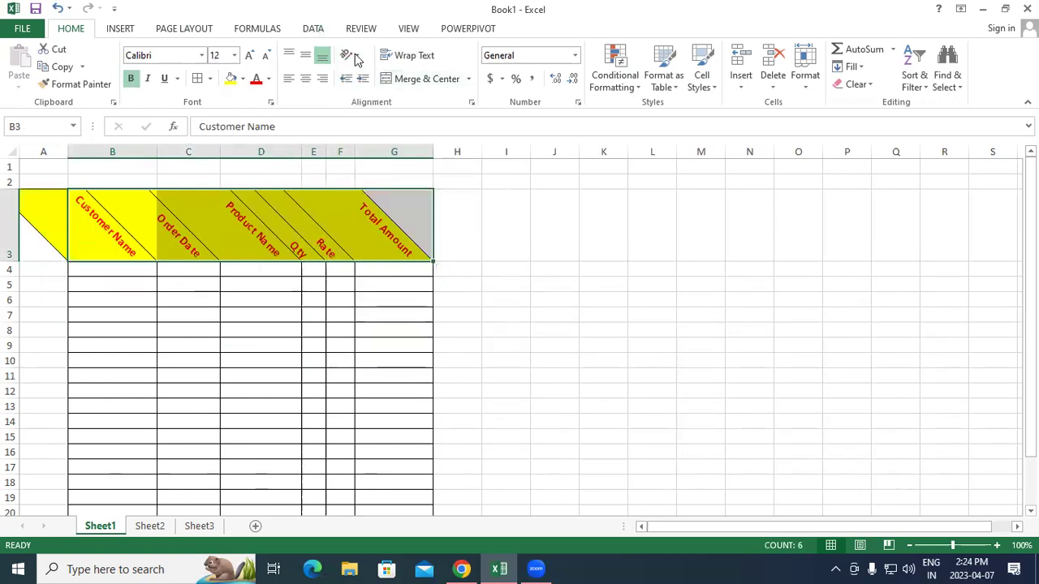
Step: Try Rotate Text Down and Vertical Text, finishing with Rotate Text Up on the headers
click(348, 55)
click(376, 131)
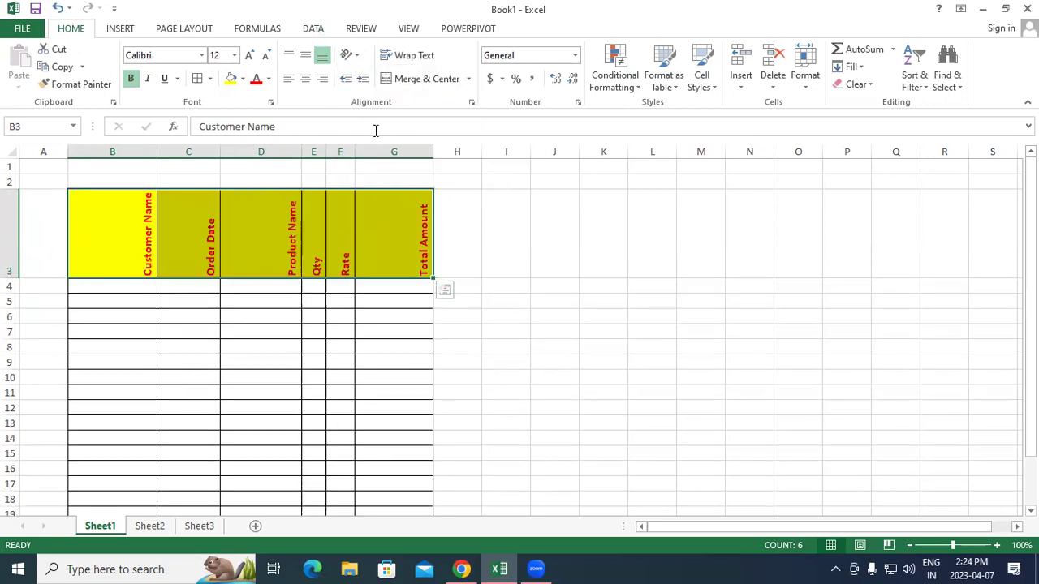
click(355, 57)
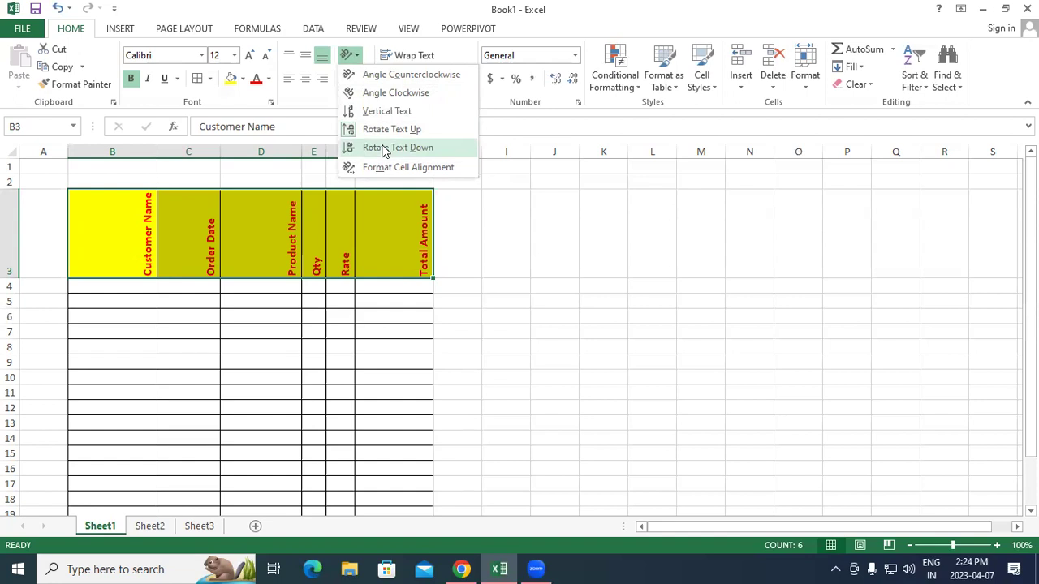
click(384, 149)
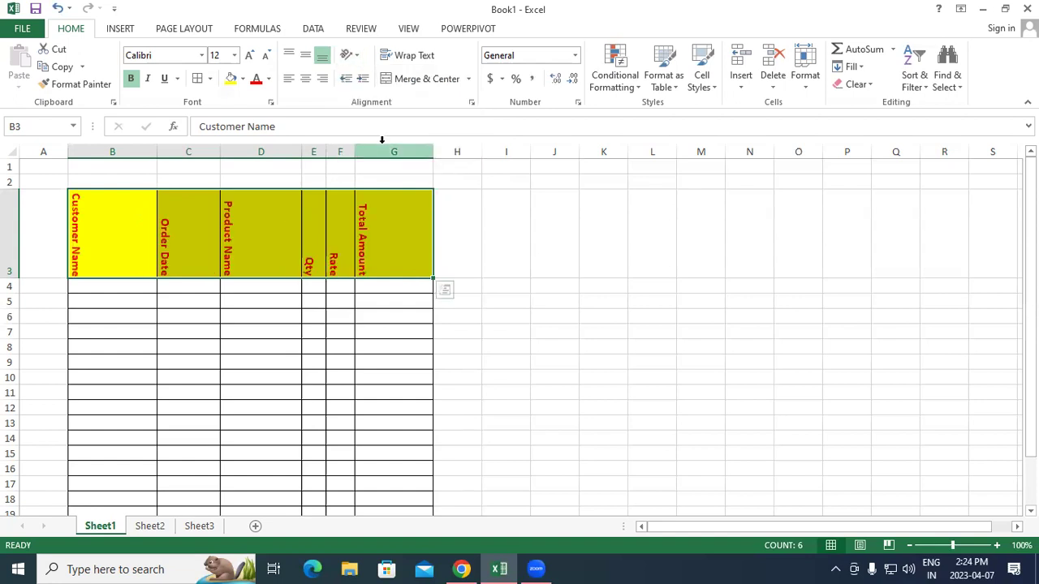
click(351, 54)
click(378, 116)
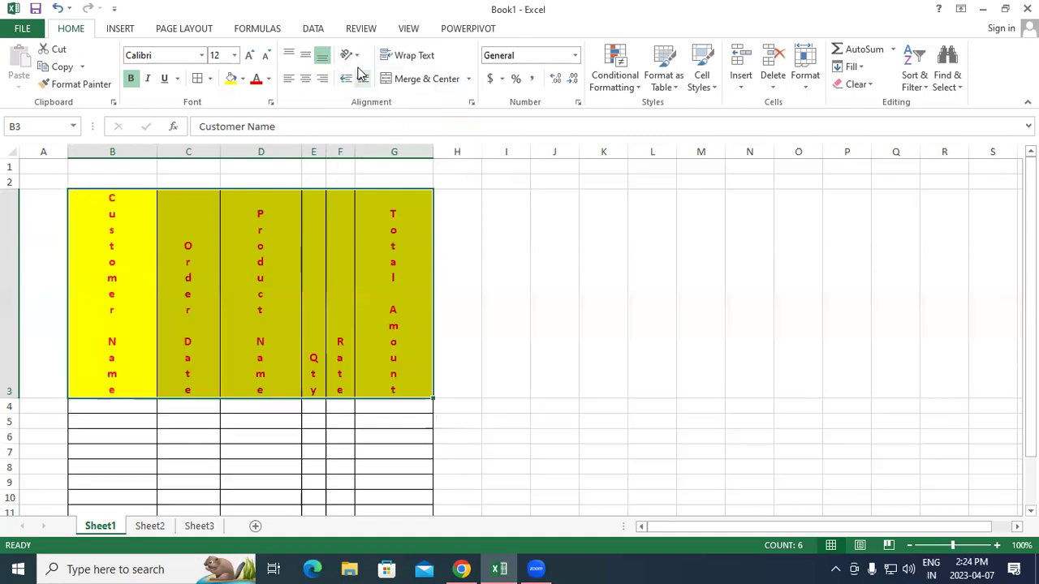
click(349, 56)
click(370, 133)
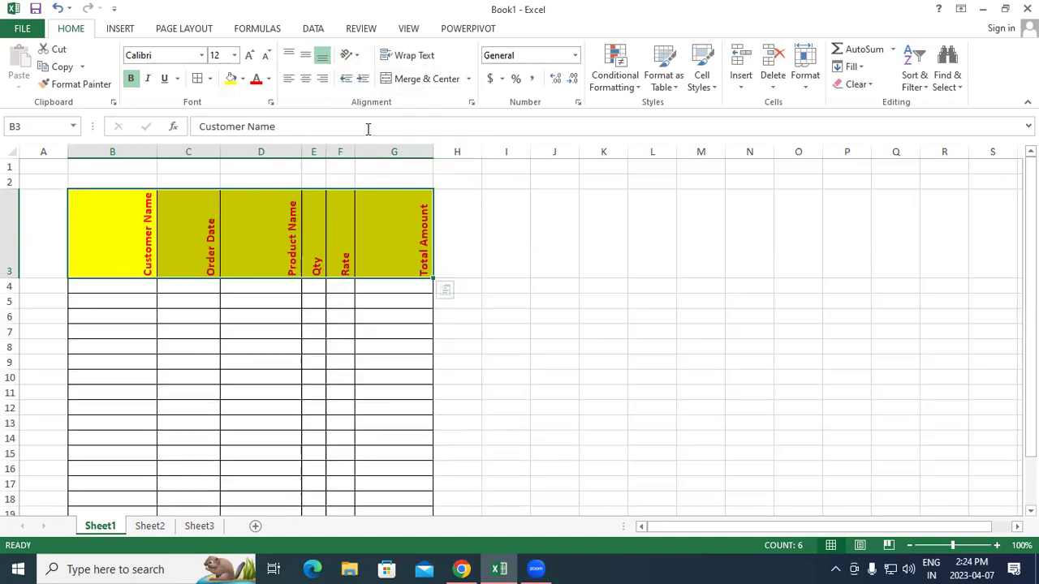
click(349, 56)
Step: Toggle Angle Counterclockwise off so the headers are horizontal, then select cell B4
click(355, 54)
click(361, 79)
click(347, 54)
click(363, 73)
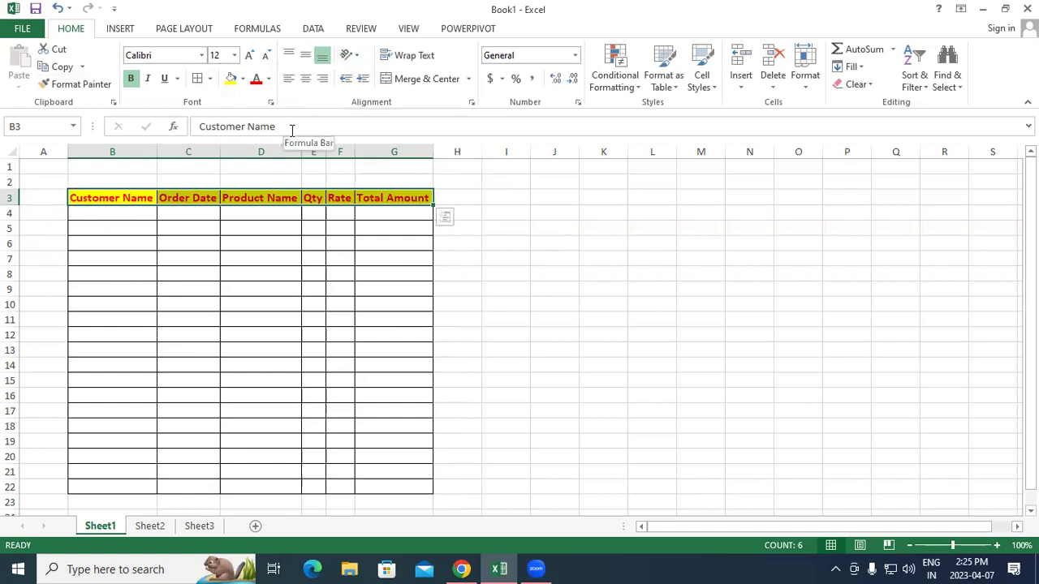
click(335, 333)
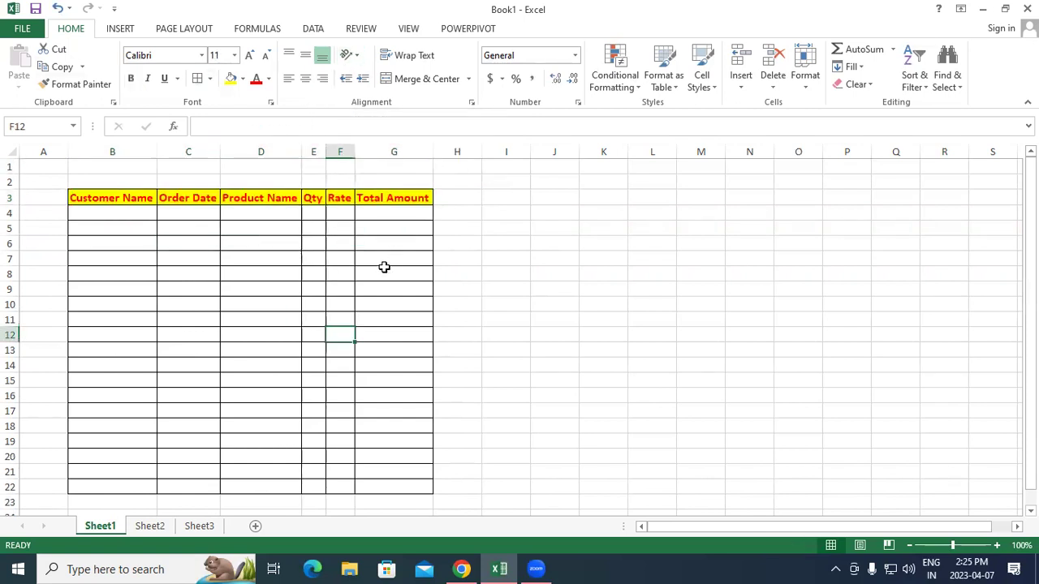
click(118, 215)
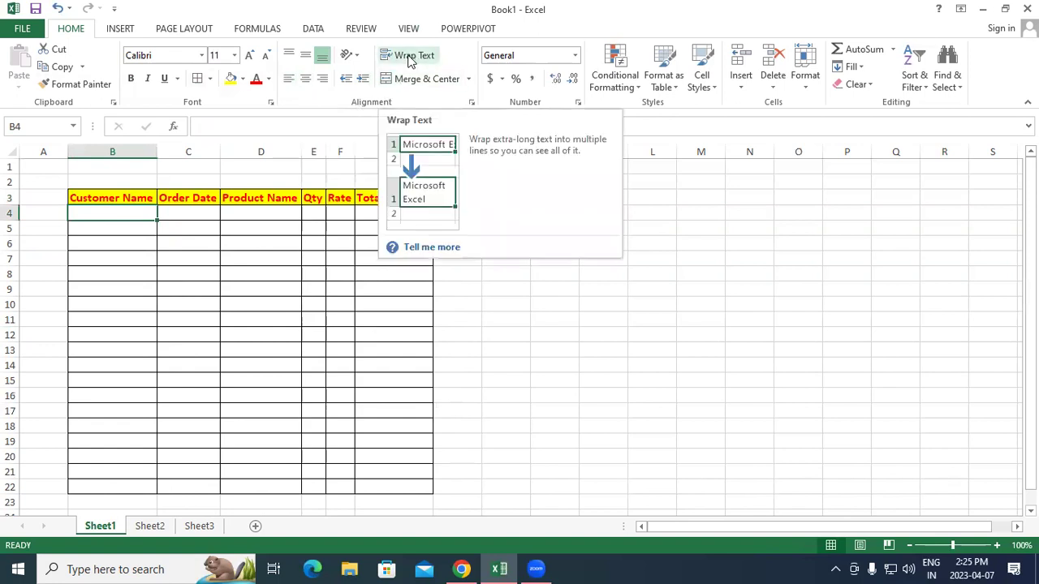
click(192, 254)
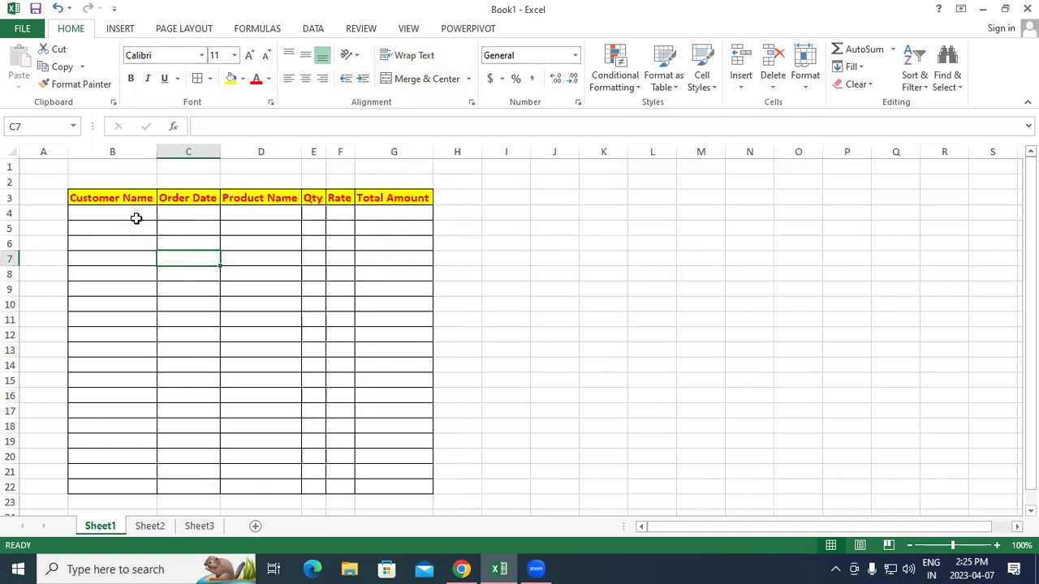
click(94, 211)
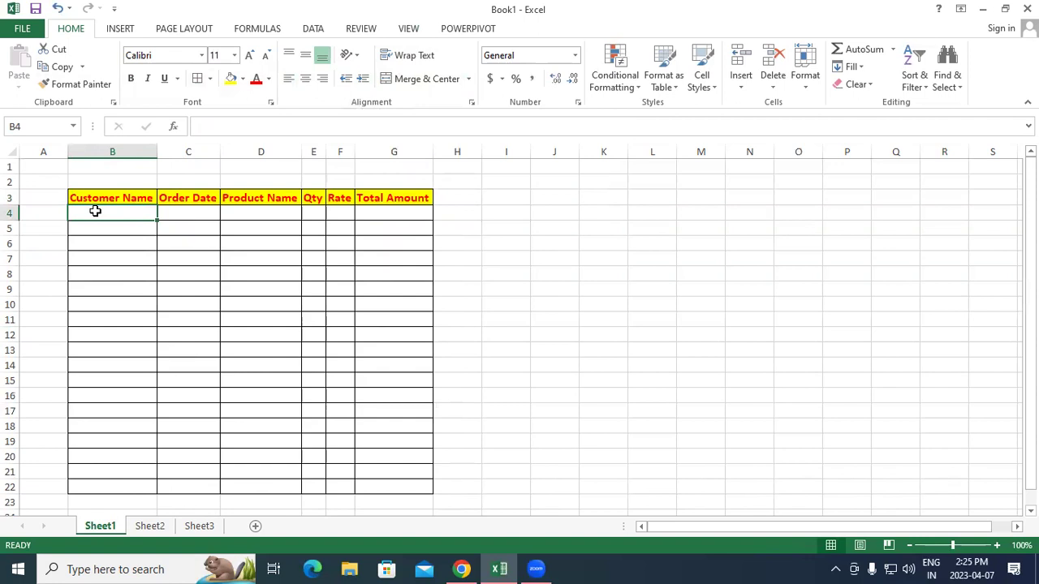
Step: Enter the customer name, 01/04/2023, Dell Keyboard, Qty 5 and Rate 250 across B4:F4
text(Amit Traders)
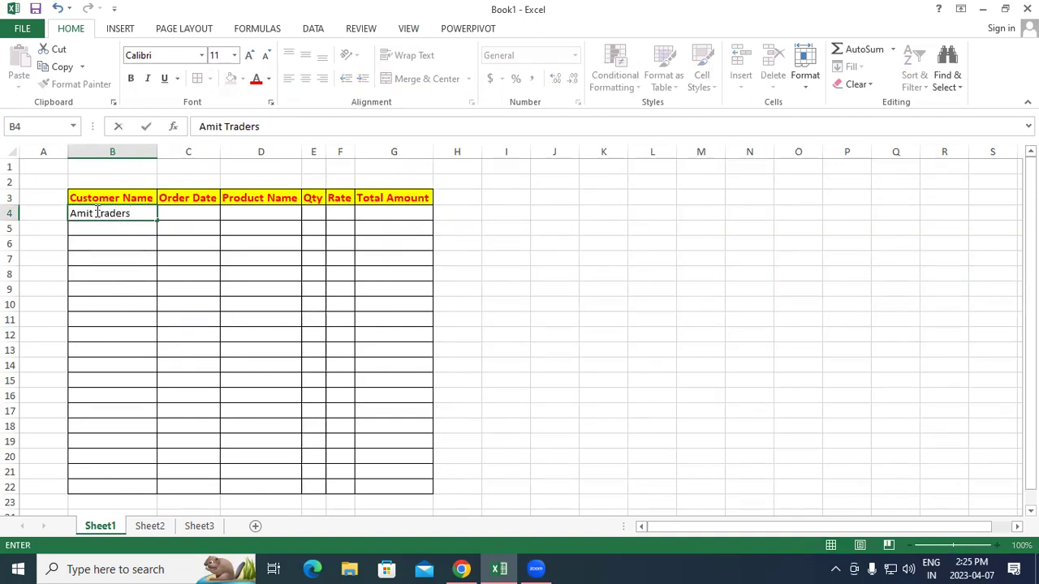
key(Tab)
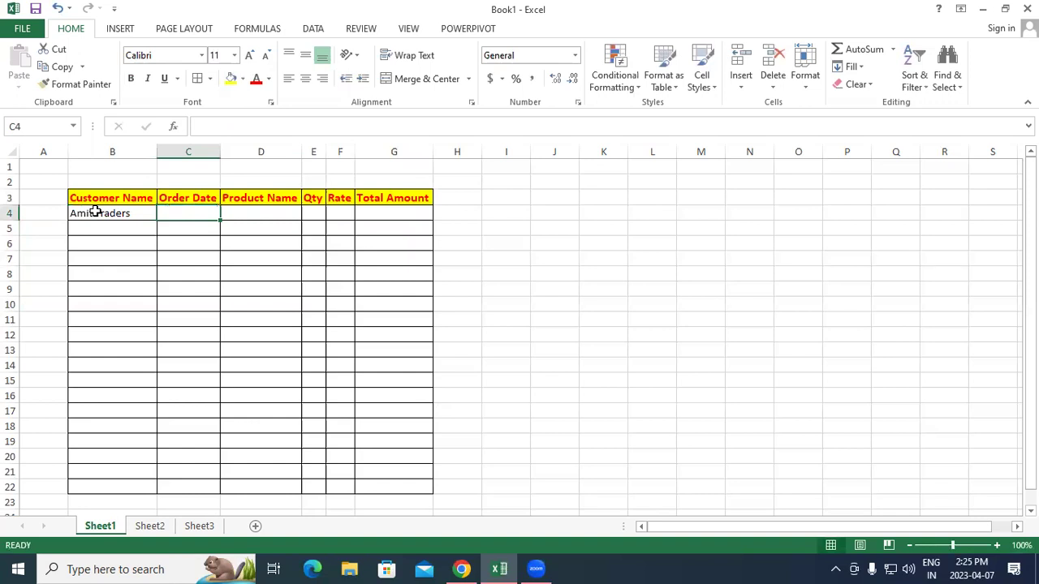
text(01/04/2023)
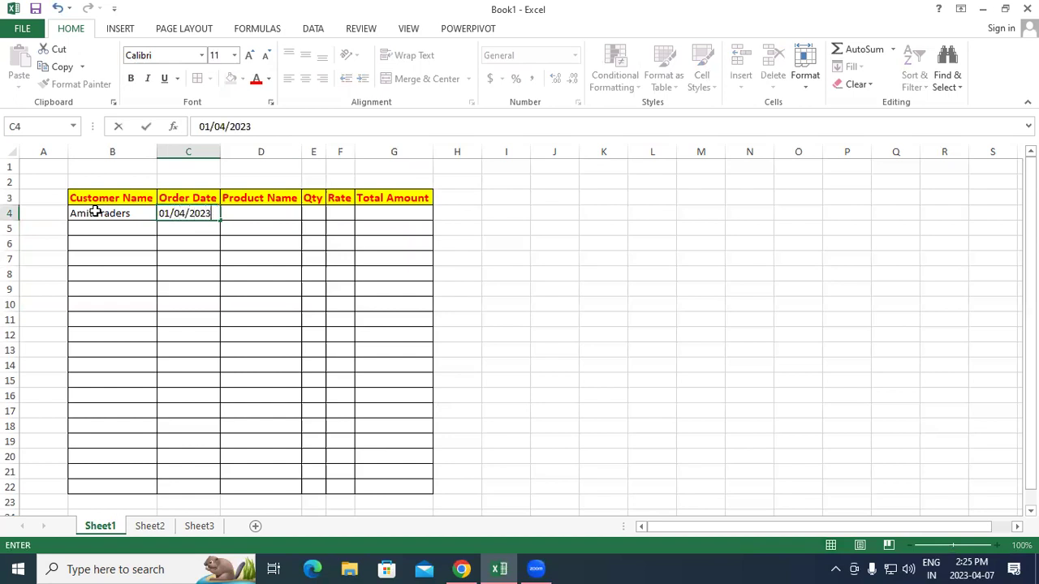
key(Tab)
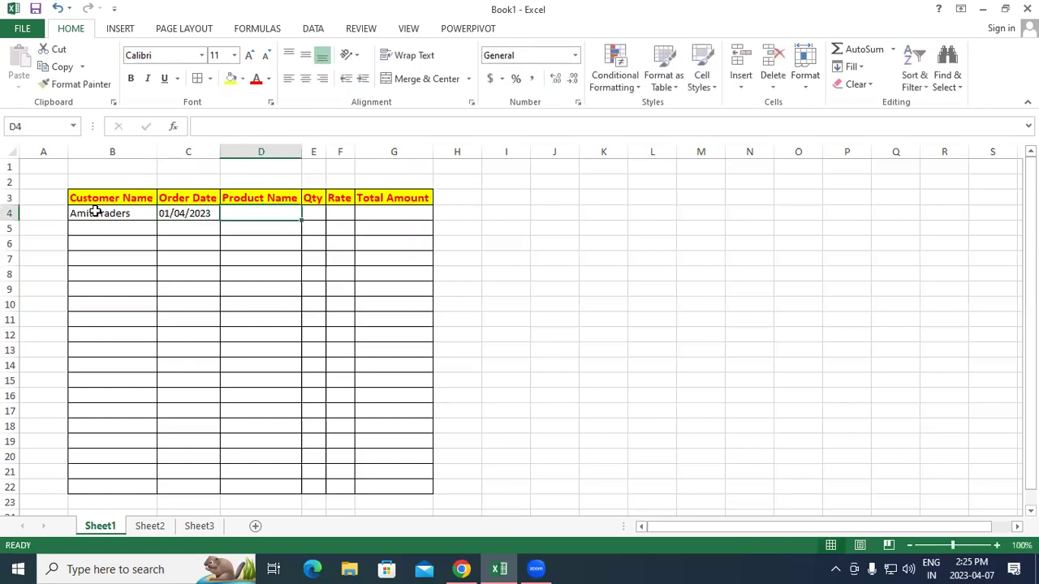
text(Dell Keyboard)
key(Tab)
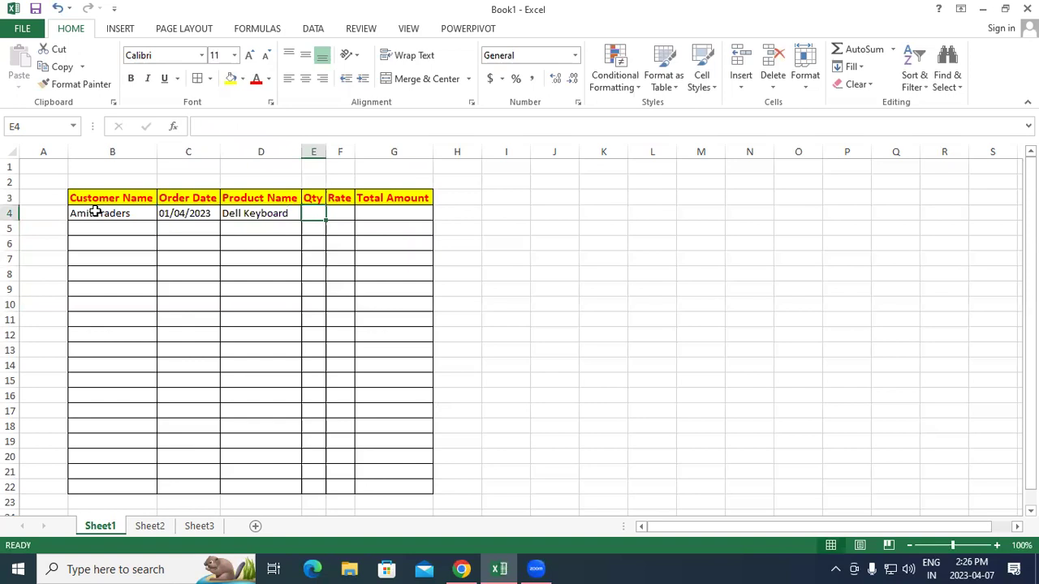
text(5)
key(Tab)
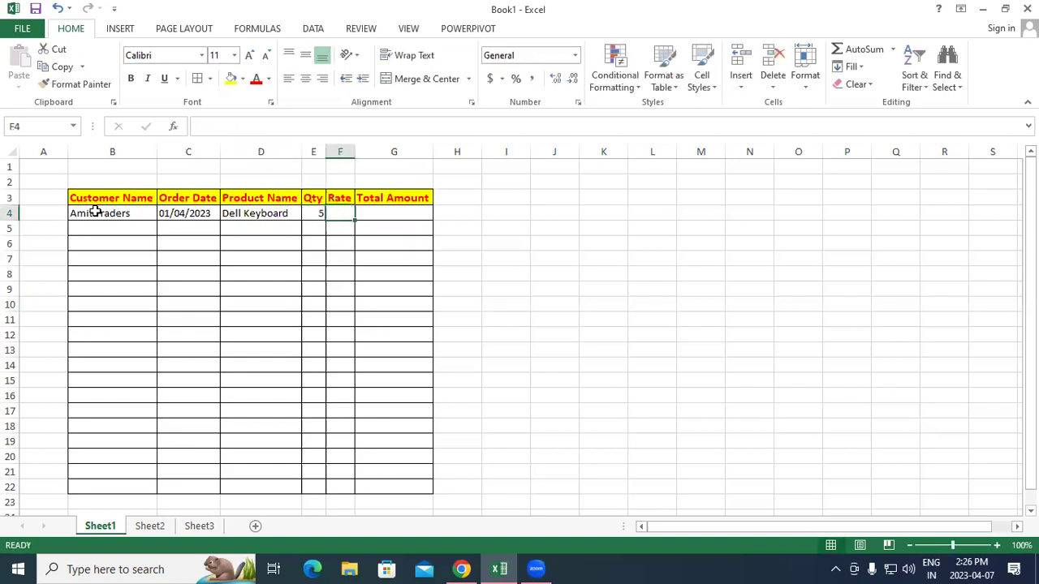
text(250)
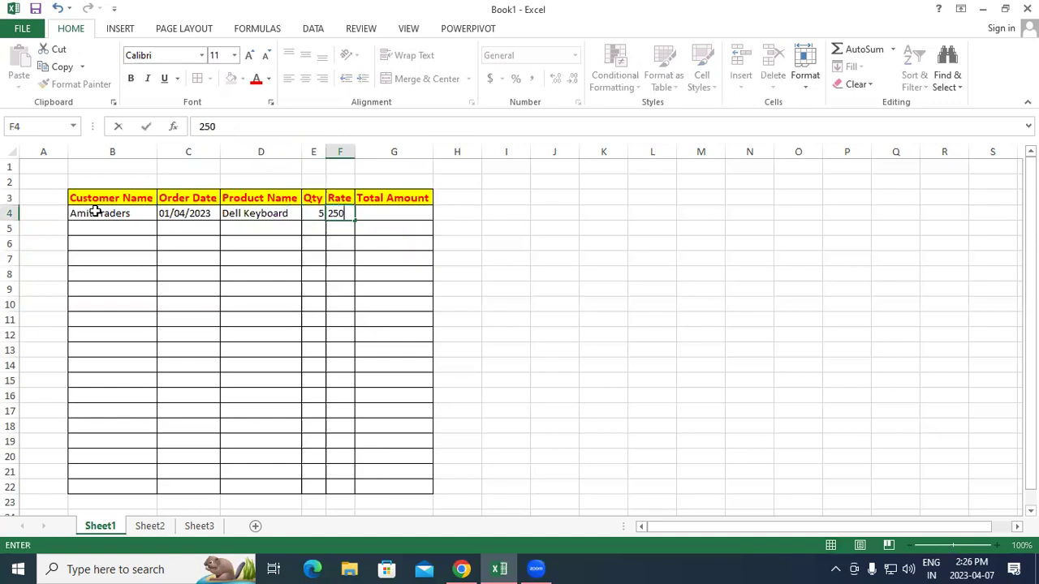
key(Tab)
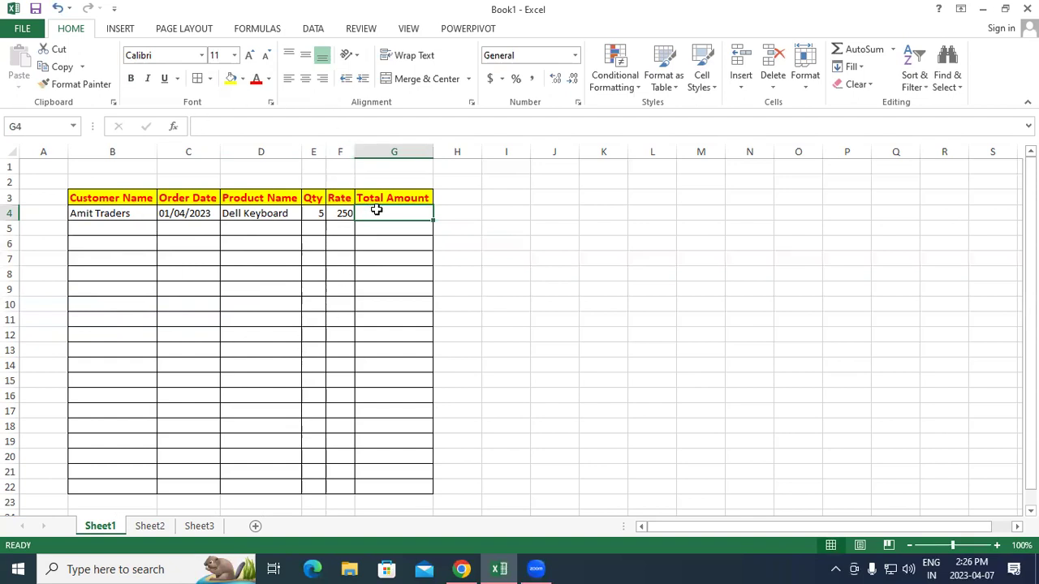
Step: Enter the second customer's company name in cell B5
click(88, 255)
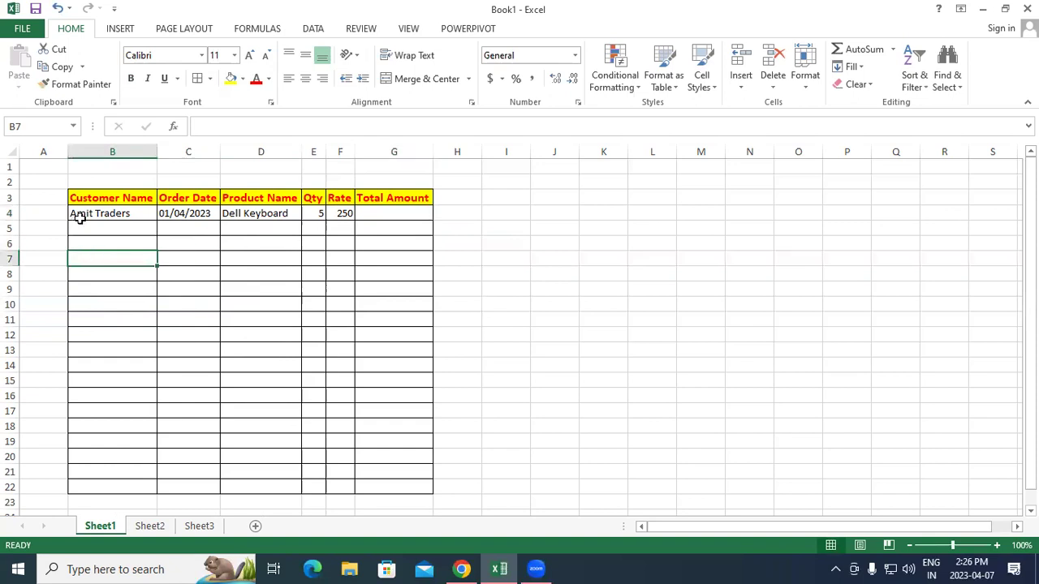
drag(112, 213, 341, 212)
click(424, 242)
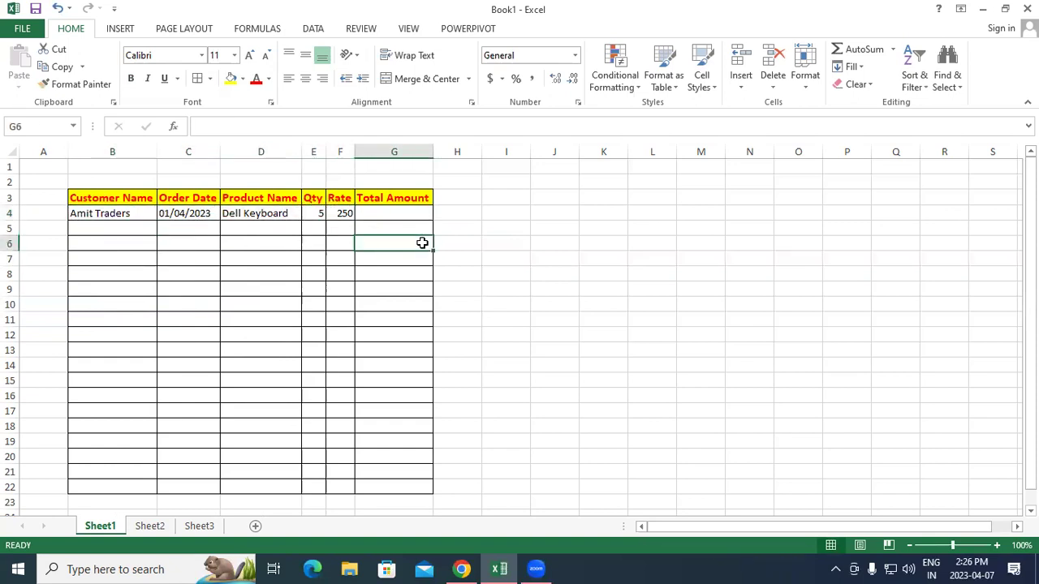
click(95, 228)
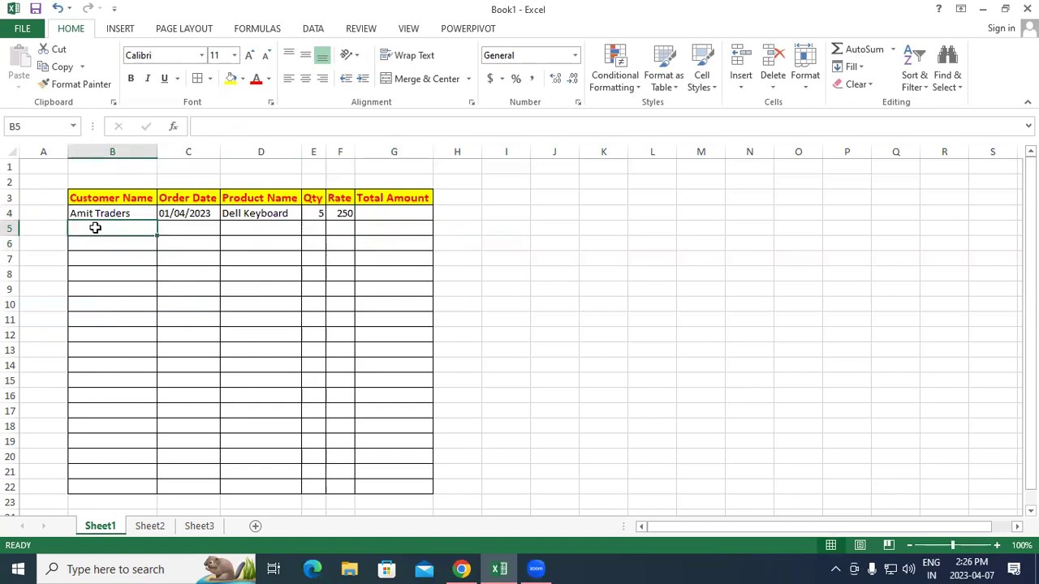
text(Gayatri )
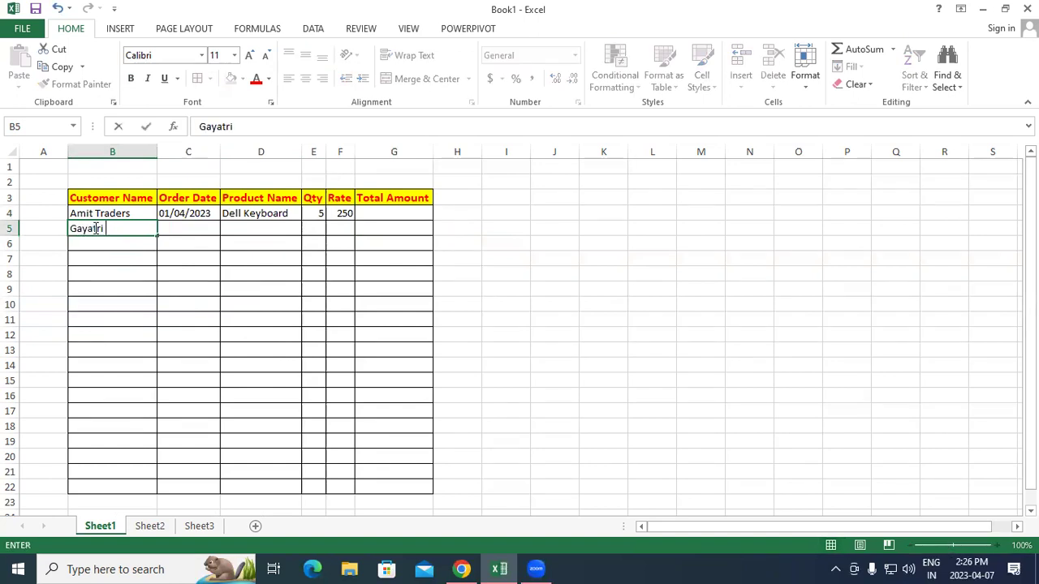
text(Computer Pvt.Ltd)
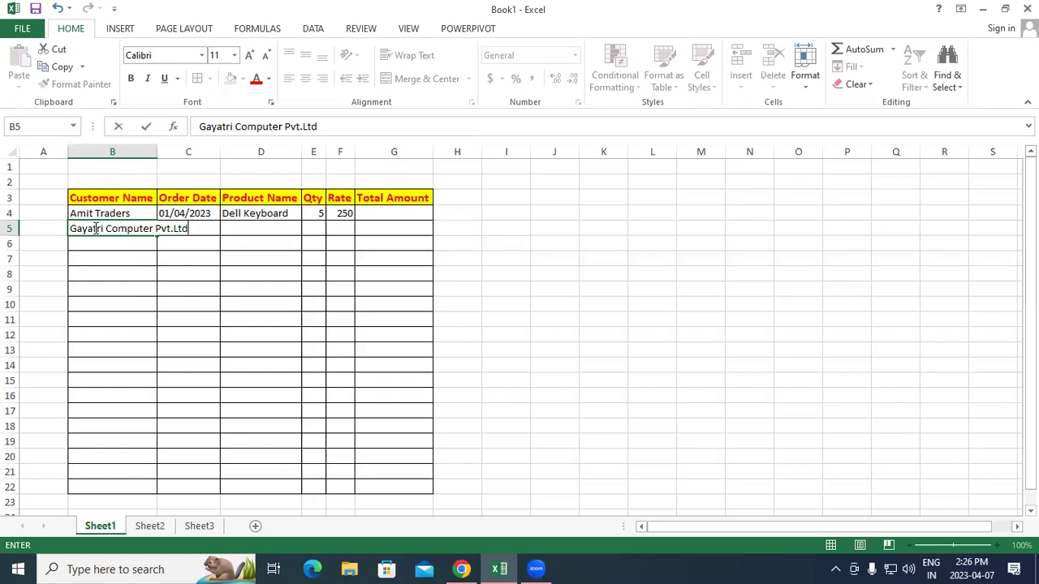
click(167, 271)
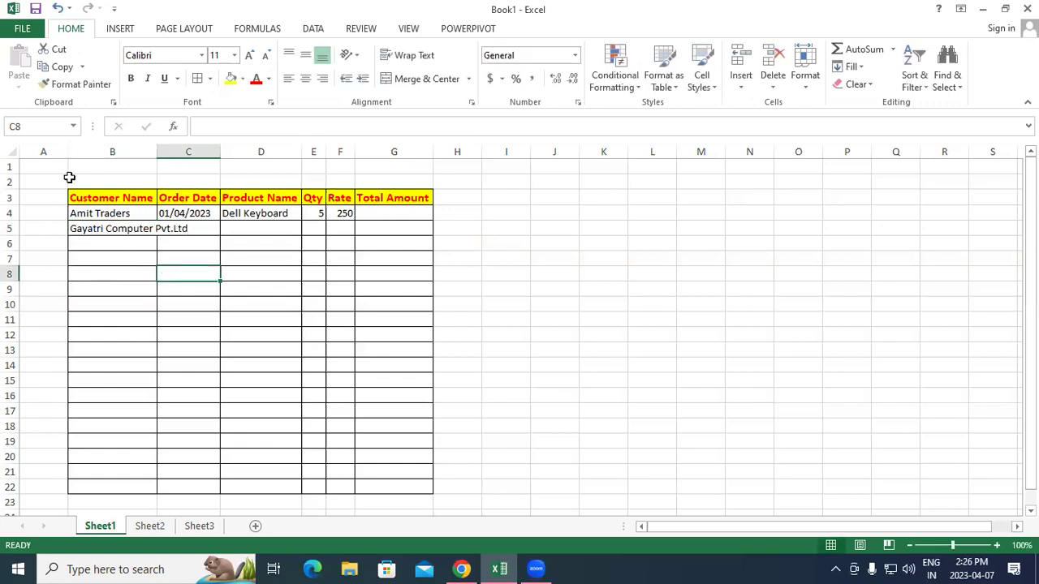
Step: Enter the order date 02/4/2023 in C5, correcting the mistyped year
click(177, 231)
text(02/4/202)
text(23)
key(BackSpace)
key(BackSpace)
text(3)
key(Return)
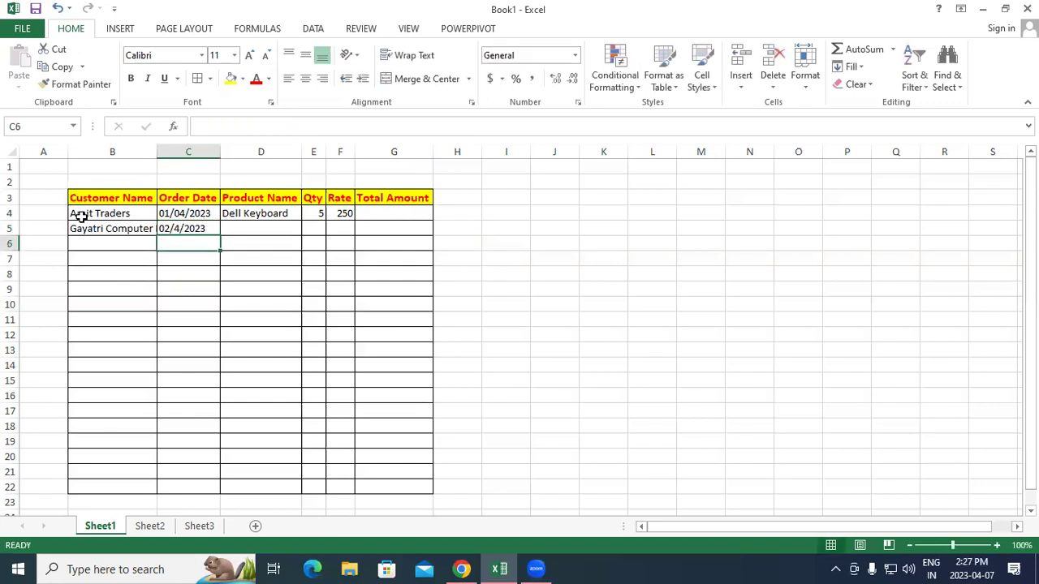
click(142, 228)
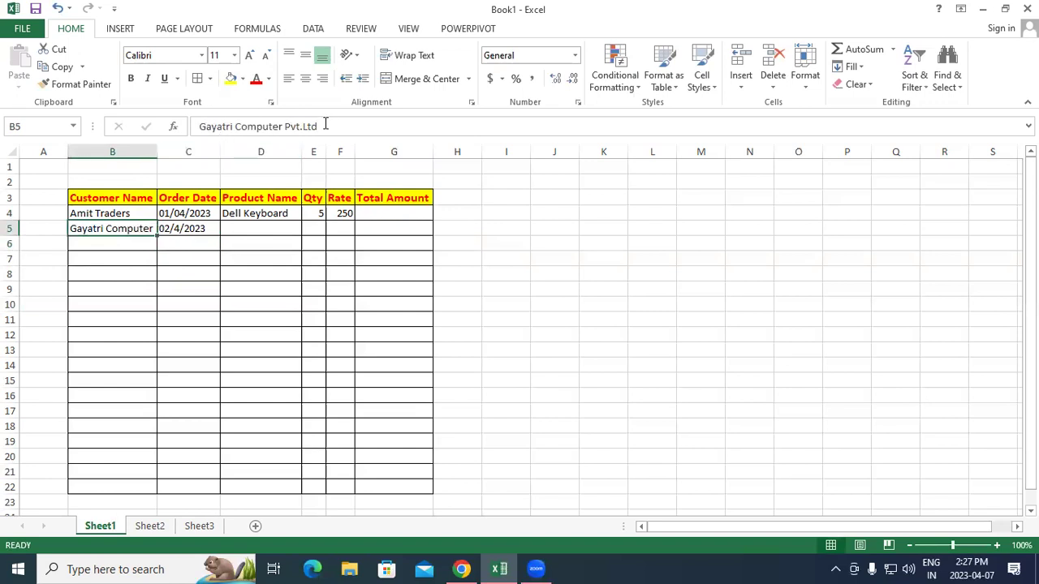
click(205, 340)
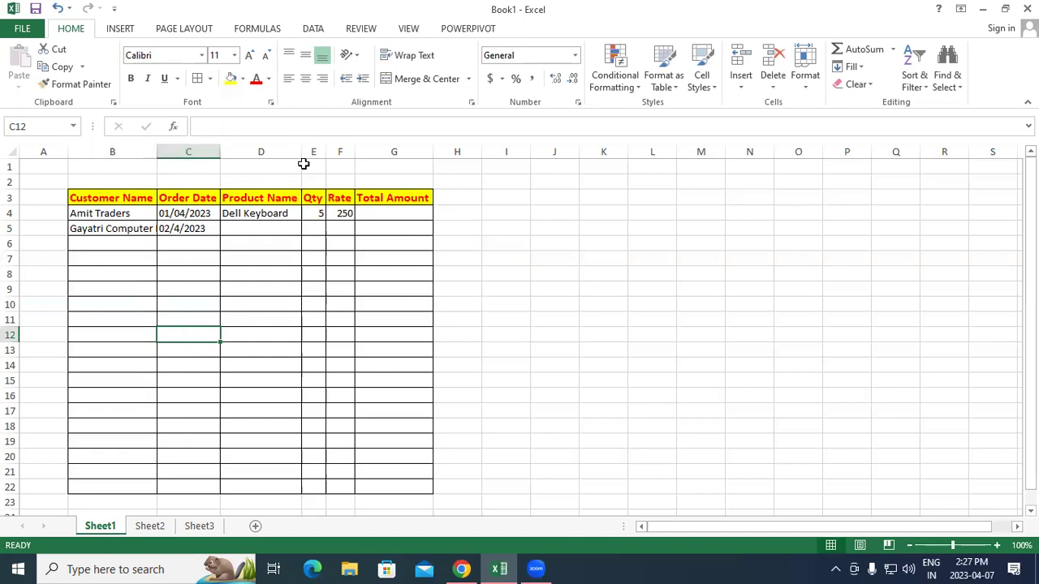
Step: Widen column B then narrow it back, and autofit row 5 after stretching it taller
click(138, 229)
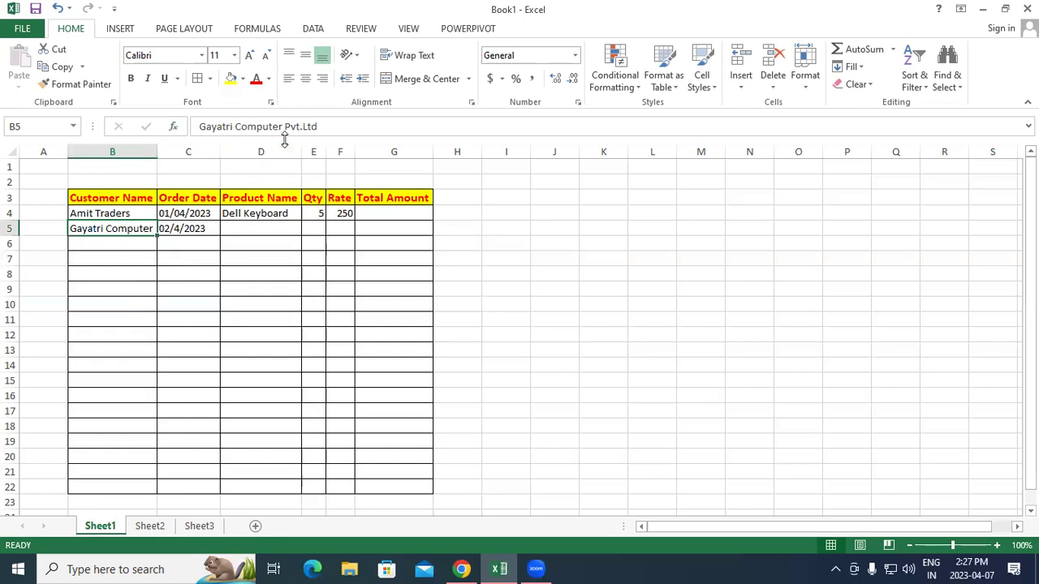
drag(157, 152, 271, 151)
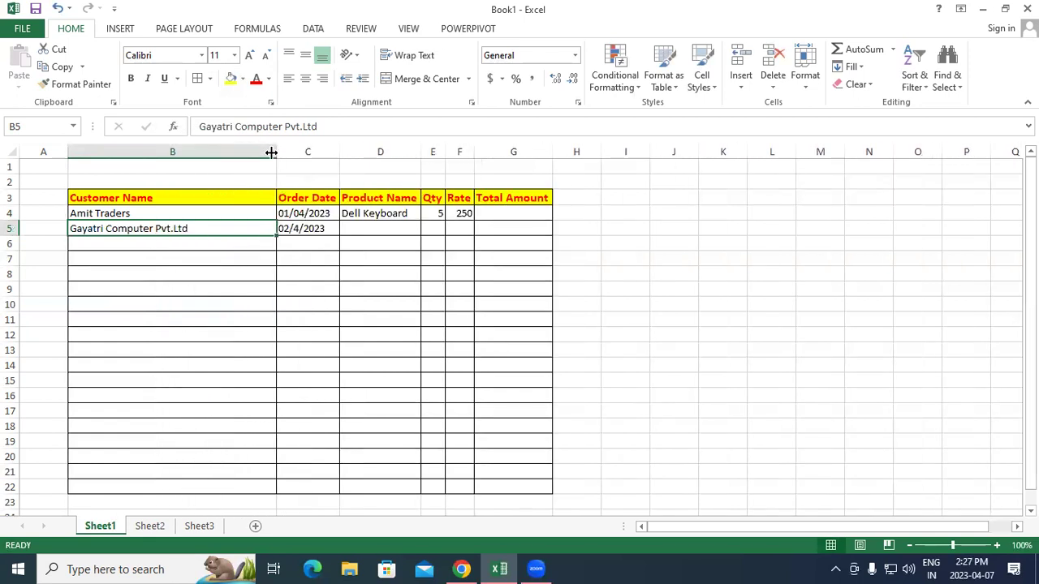
drag(271, 151, 151, 166)
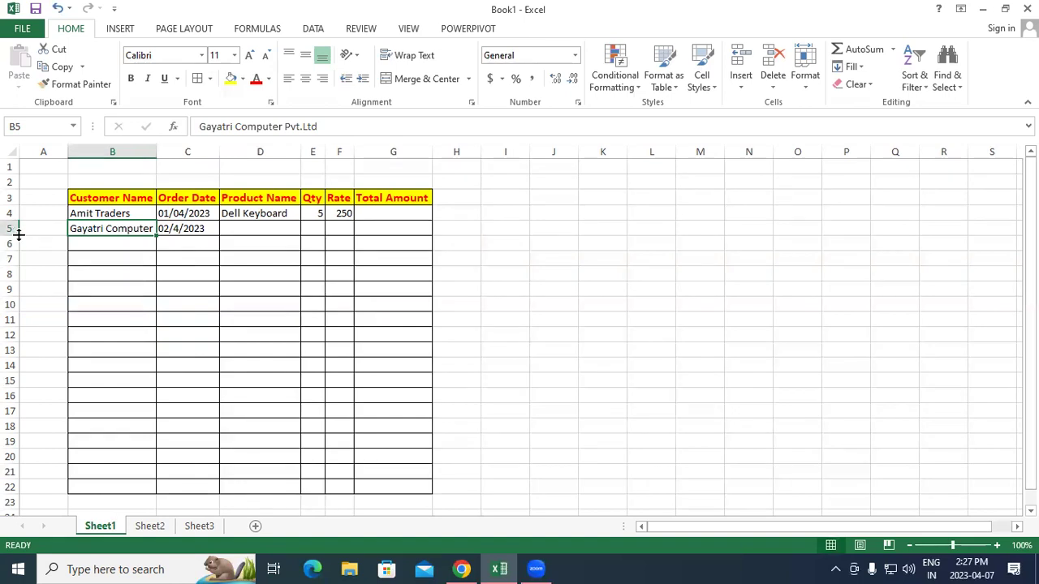
drag(18, 236, 23, 262)
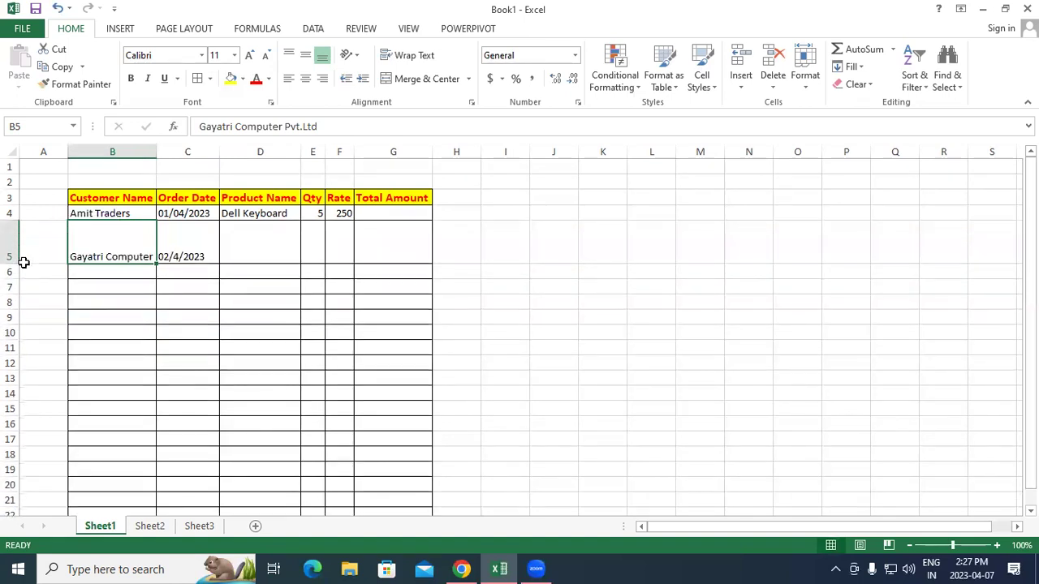
double_click(23, 262)
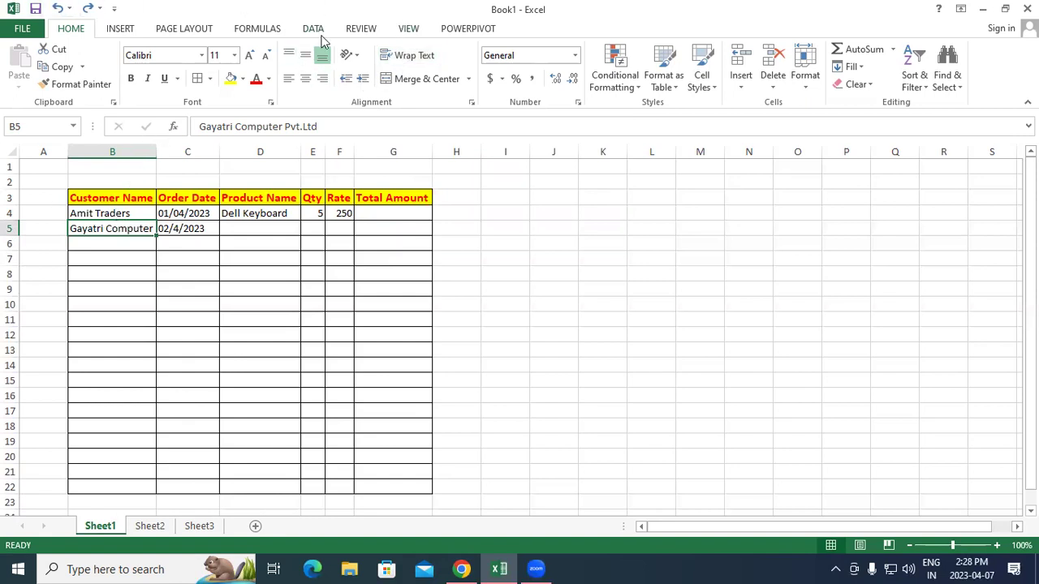
Step: Wrap the long customer name in B5 onto two lines, undoing a trial widening of column B
click(410, 57)
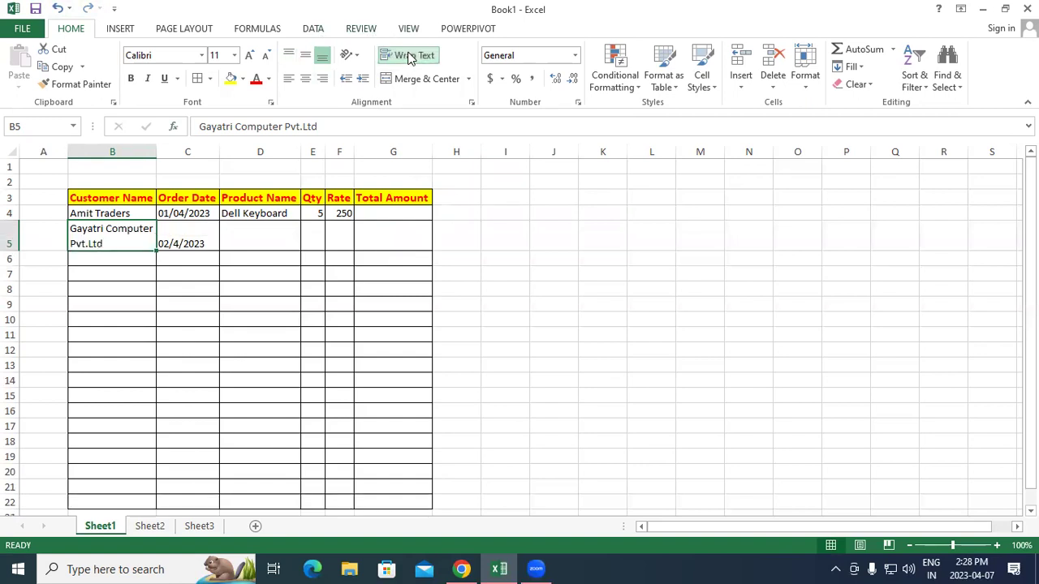
click(112, 321)
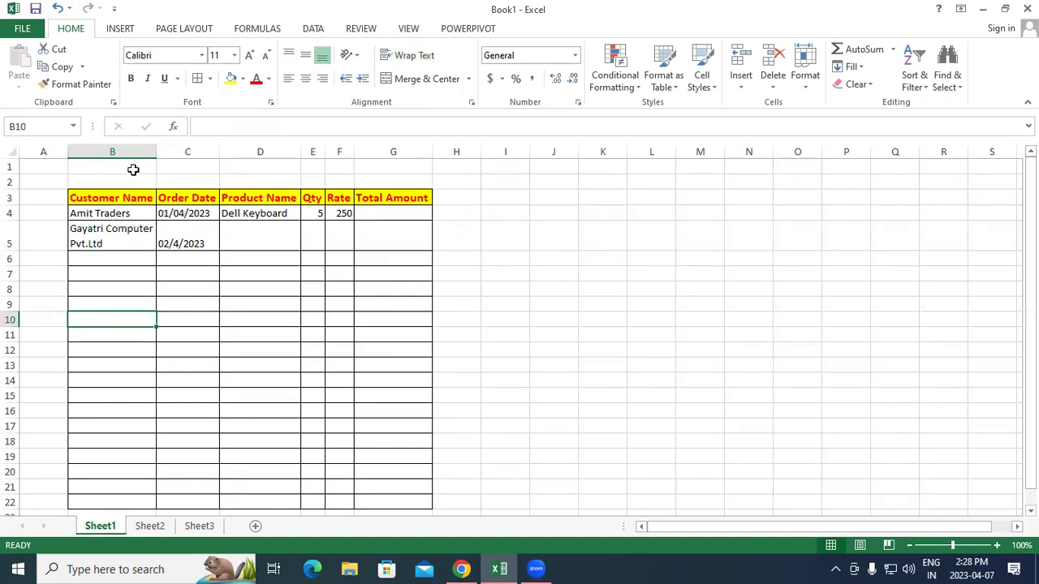
drag(156, 152, 314, 159)
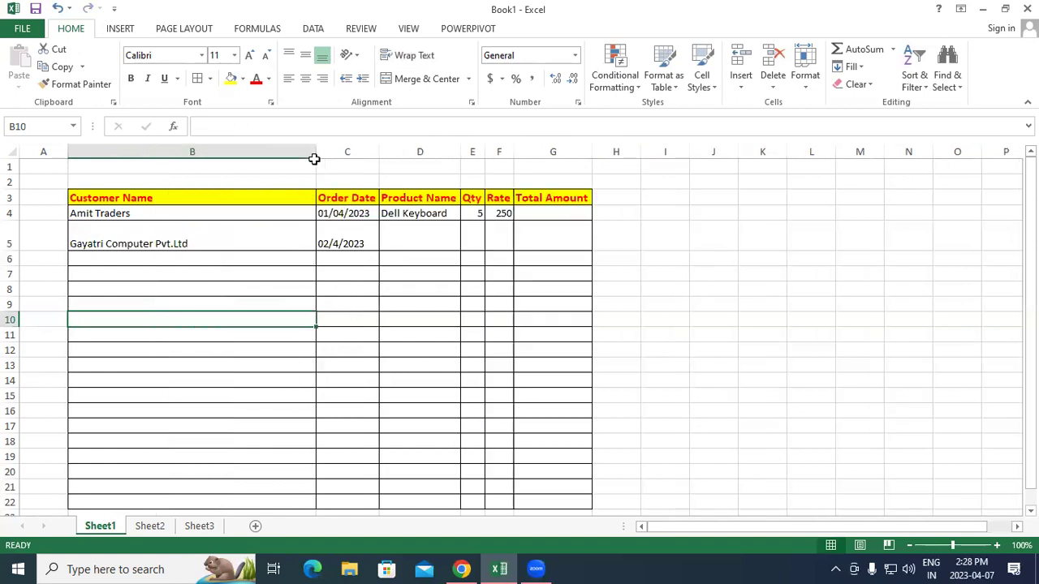
key(ctrl+z)
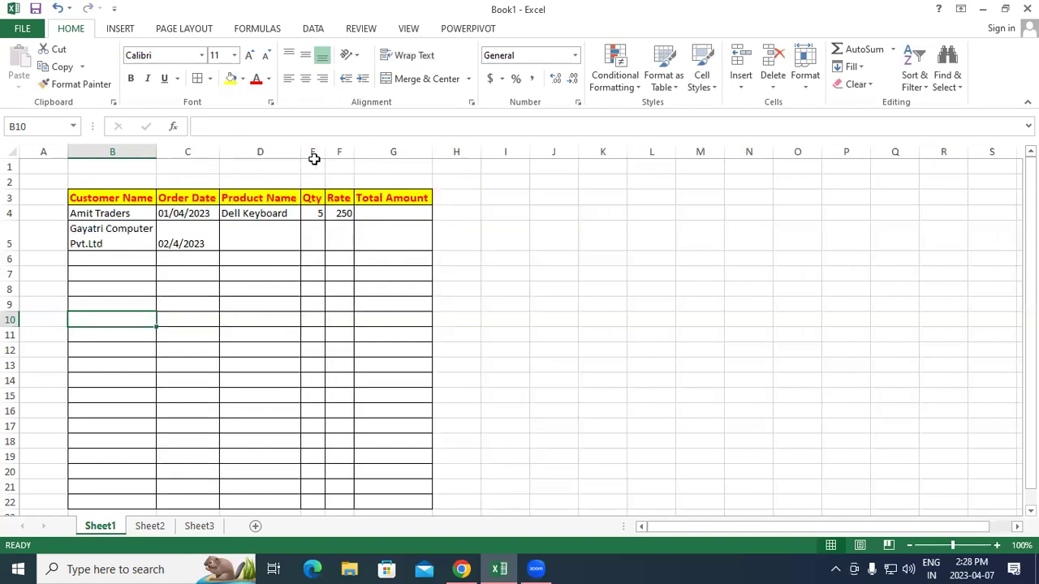
click(106, 256)
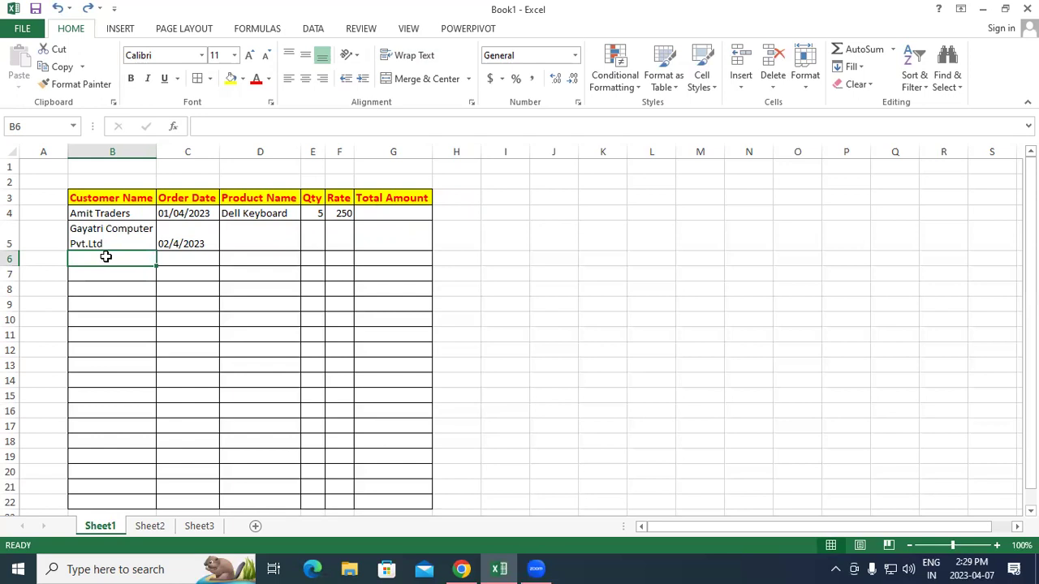
click(106, 234)
key(alt+h)
key(w)
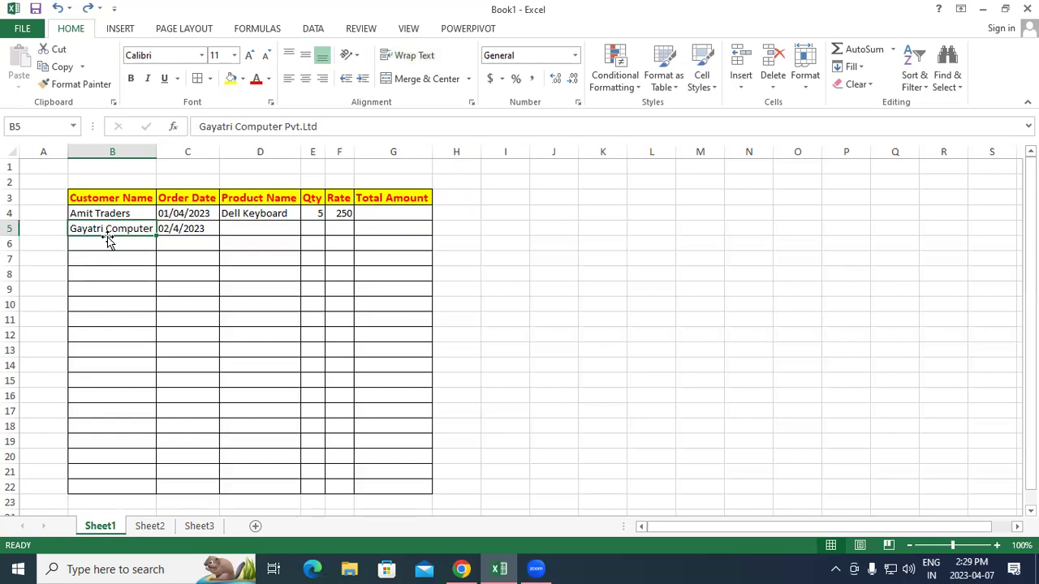
key(alt+h)
key(w)
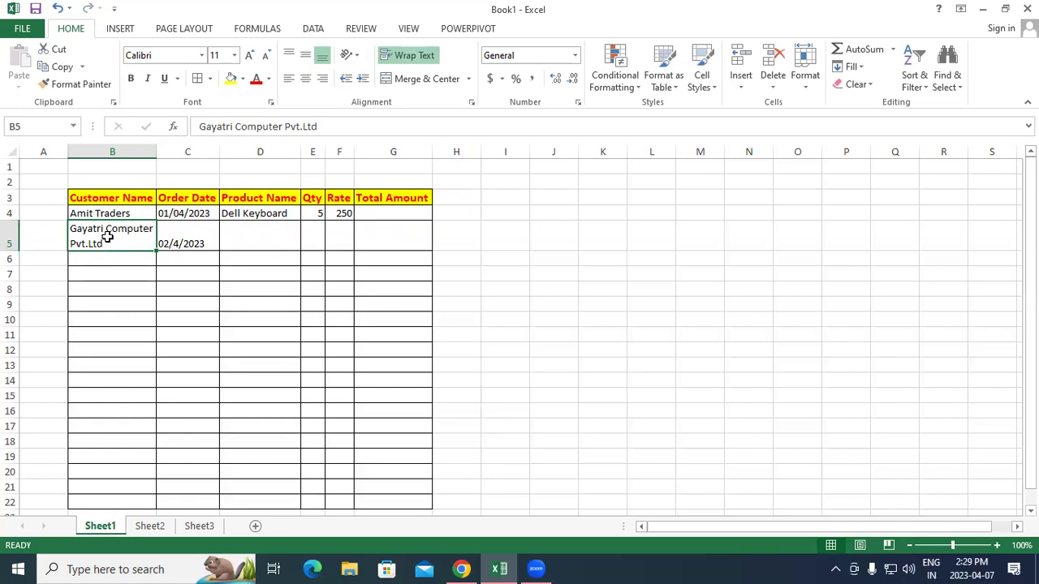
key(alt+h)
key(w)
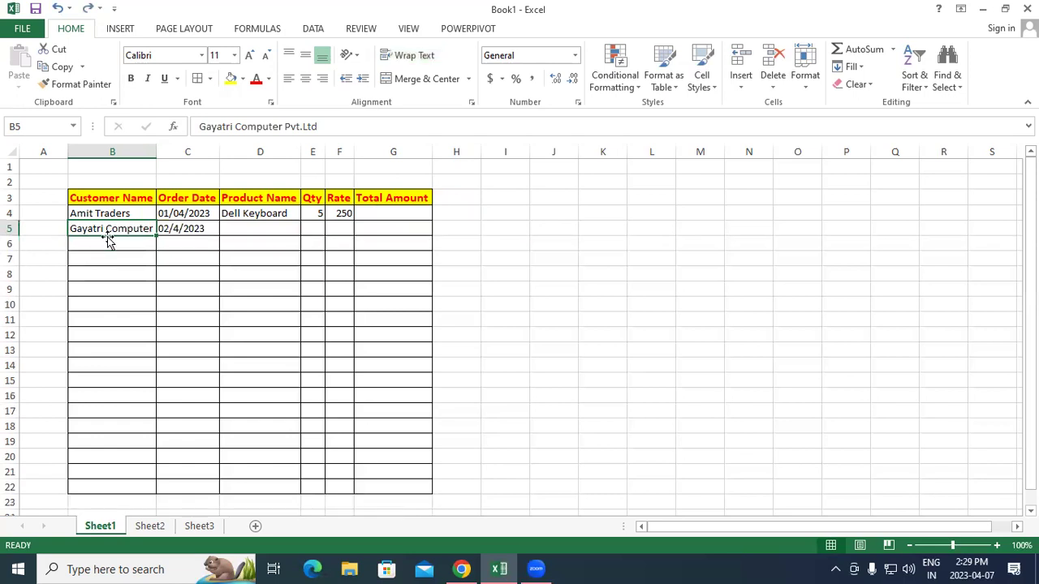
key(alt+h)
key(w)
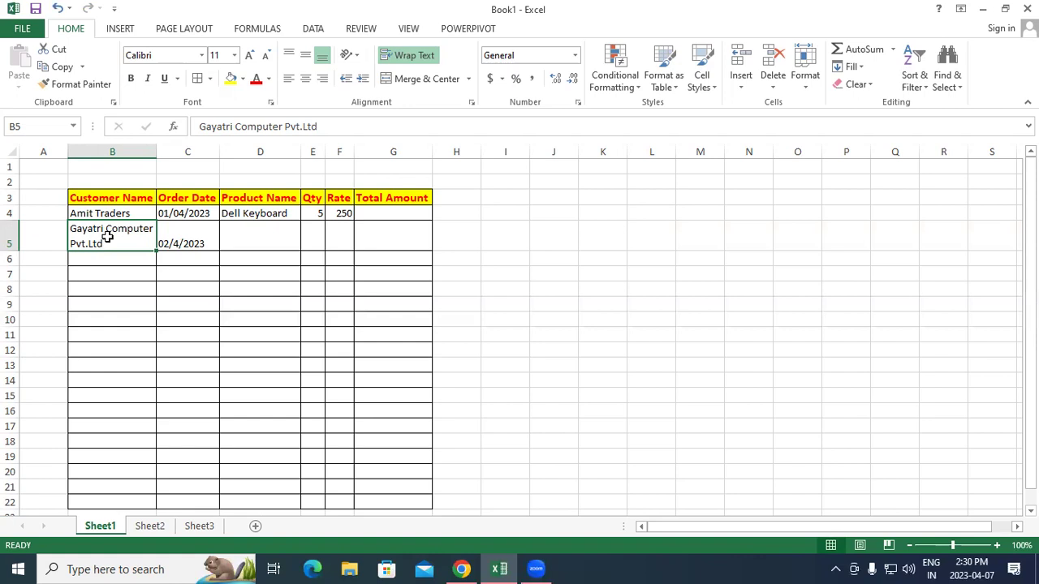
Step: Fill row 5 with Dell Mouse, quantity 10 and rate 300
click(200, 229)
click(118, 234)
click(188, 234)
click(247, 240)
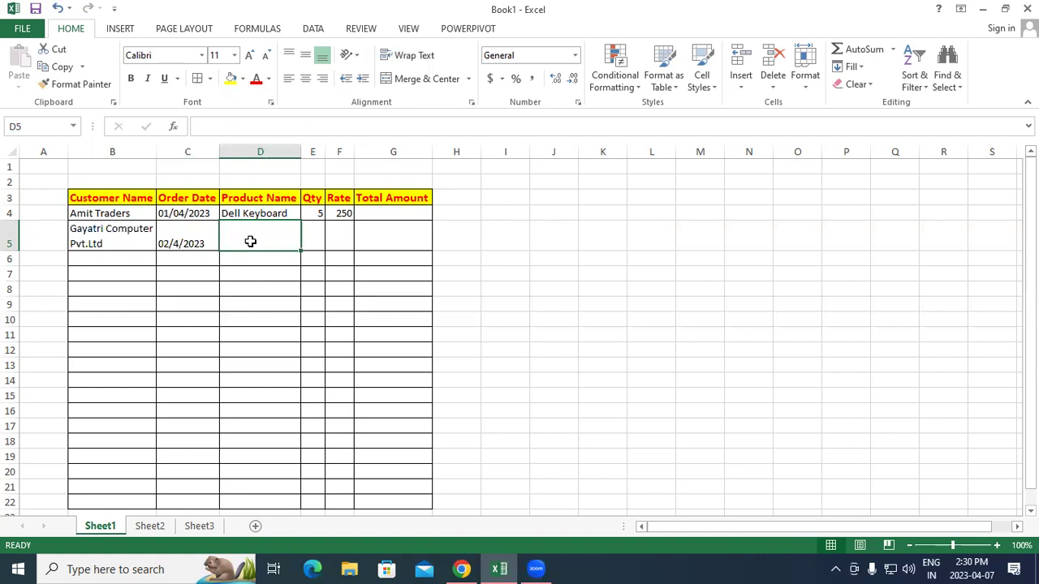
click(93, 241)
click(179, 241)
click(248, 236)
text(Dell )
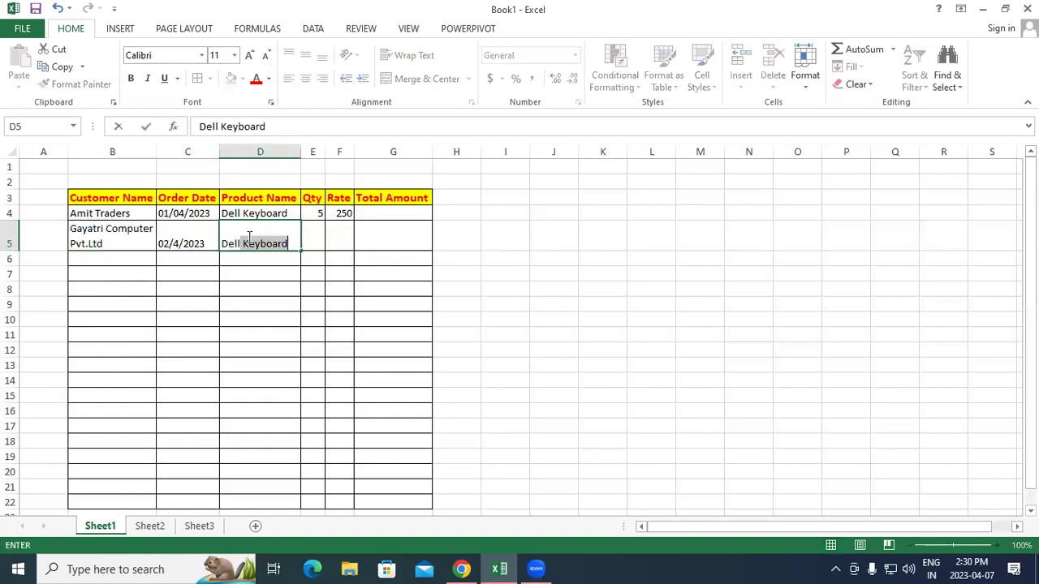
text(Mouse)
key(Tab)
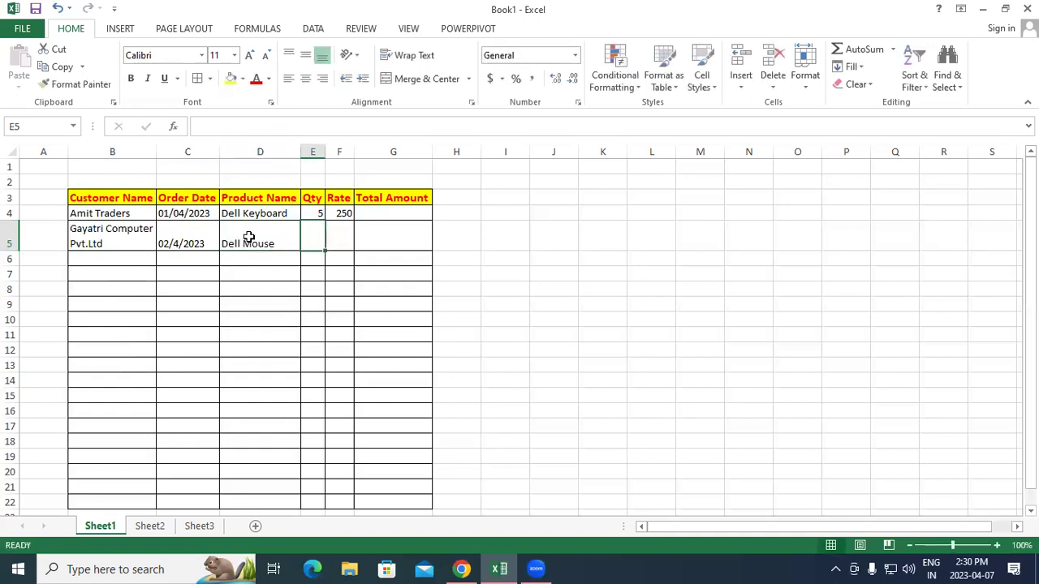
text(10)
key(Tab)
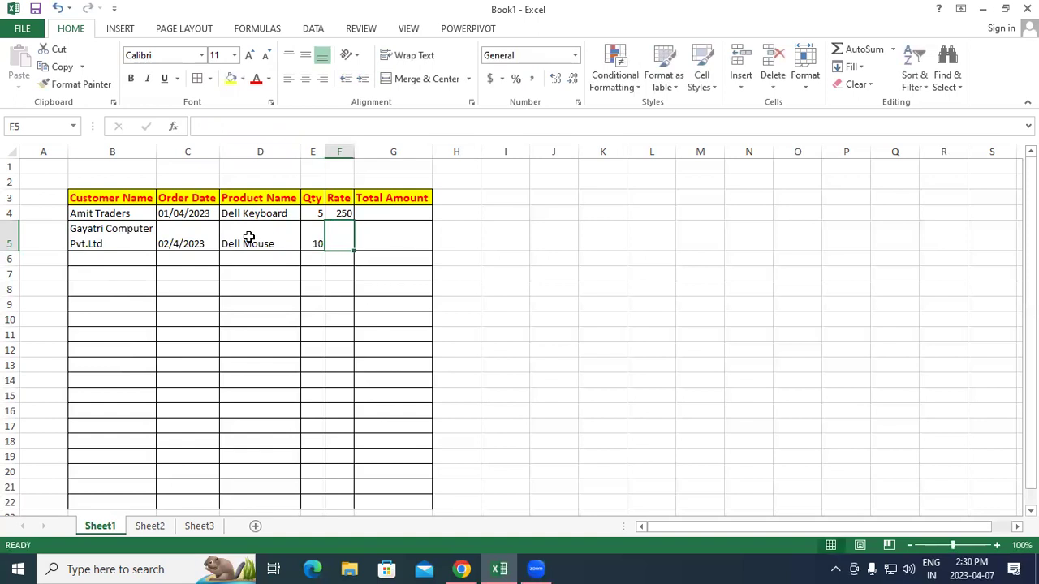
text(300)
key(Tab)
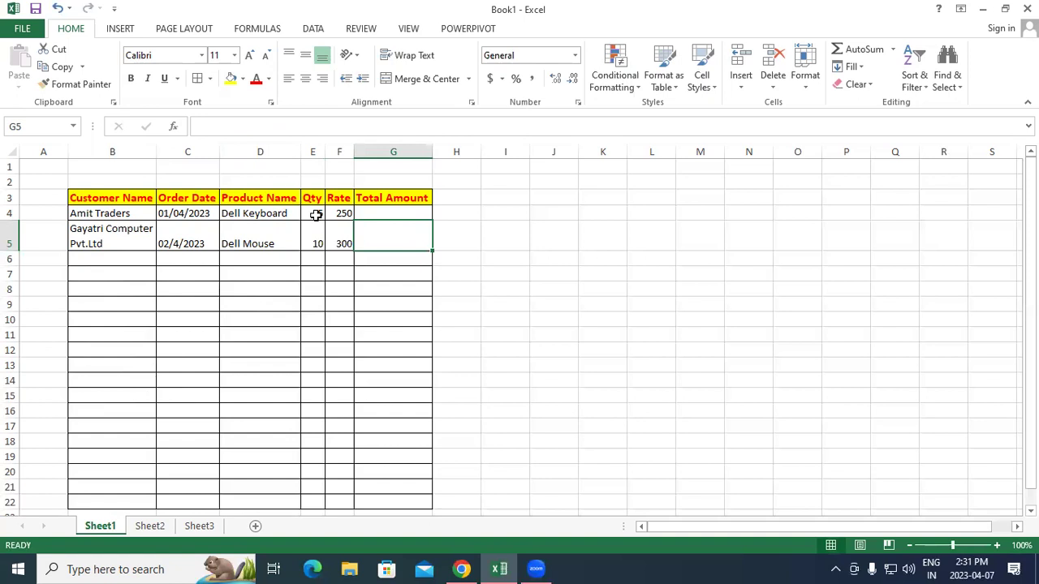
Step: Start order three in row 6 with customer Abhay Traders and date 03/04/2023
click(107, 256)
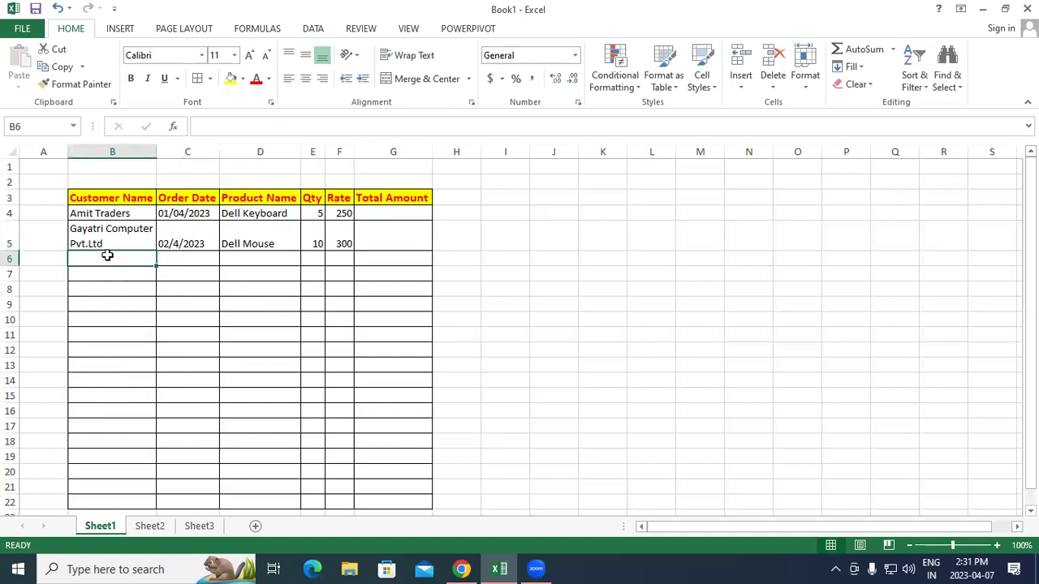
text(Amit)
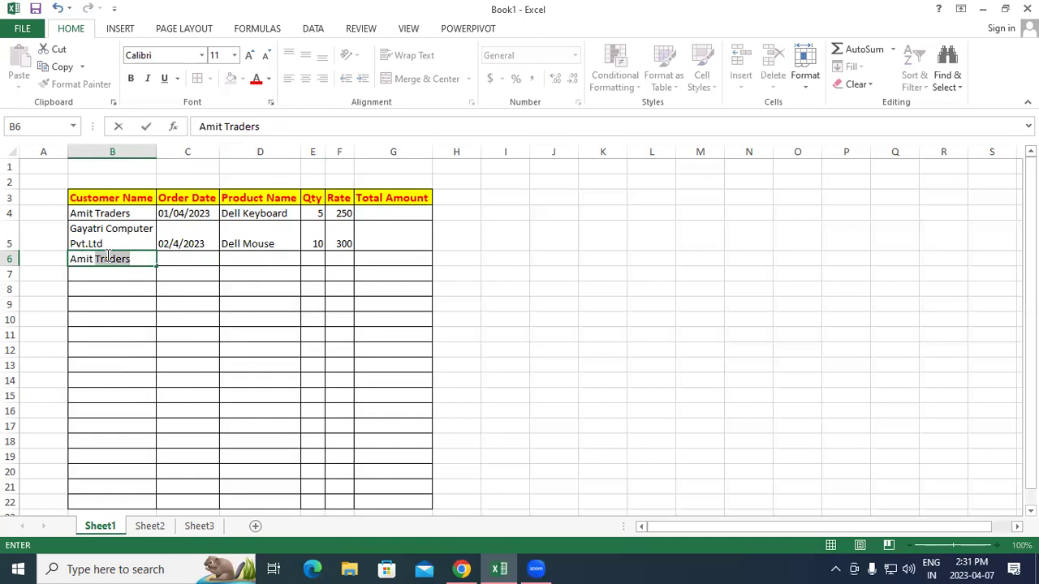
key(BackSpace)
key(BackSpace)
key(BackSpace)
key(BackSpace)
key(BackSpace)
key(BackSpace)
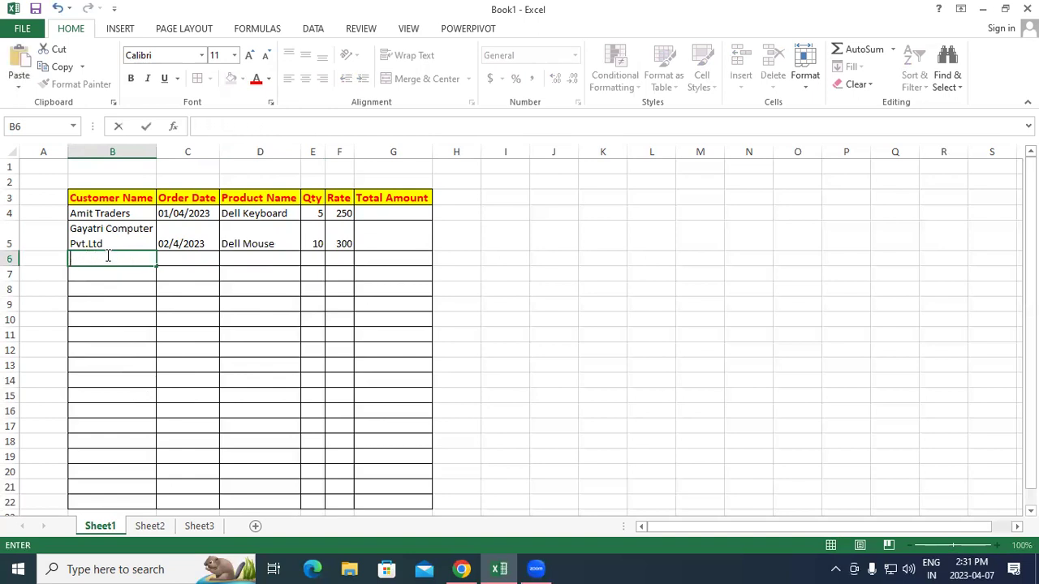
text(A)
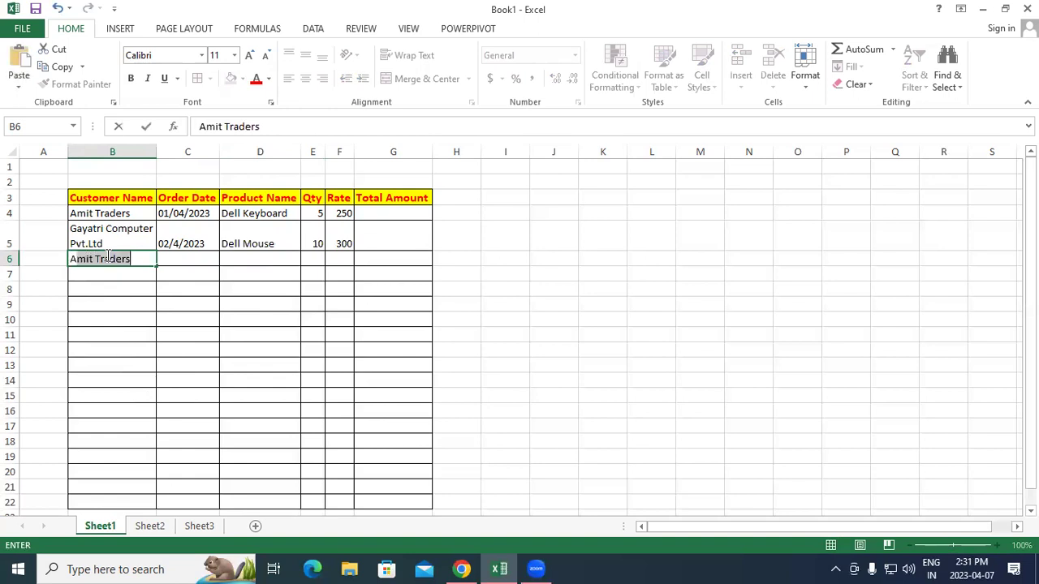
text(bhar)
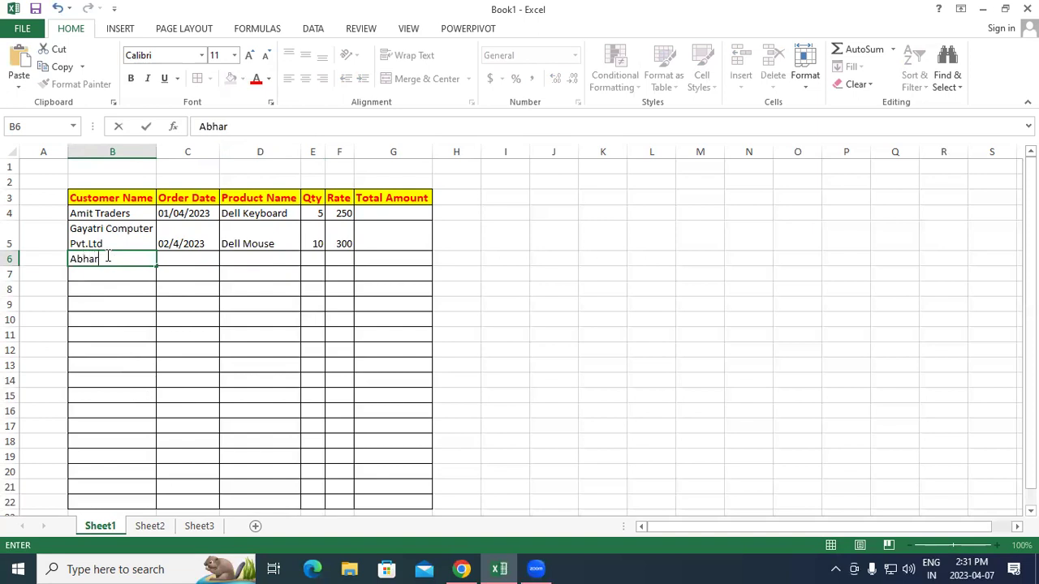
key(BackSpace)
text(y Traders)
key(Tab)
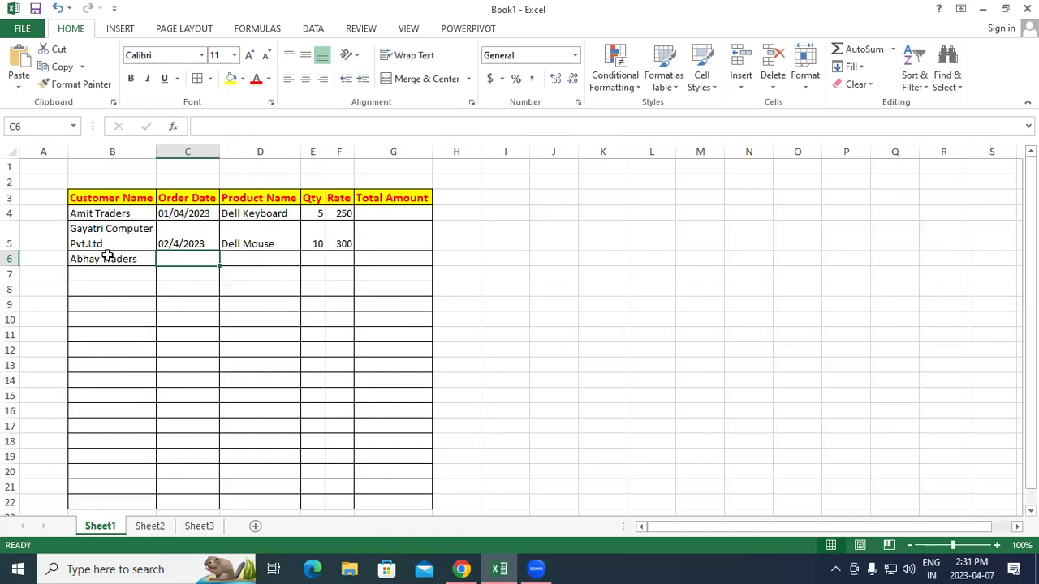
text(03/04/202)
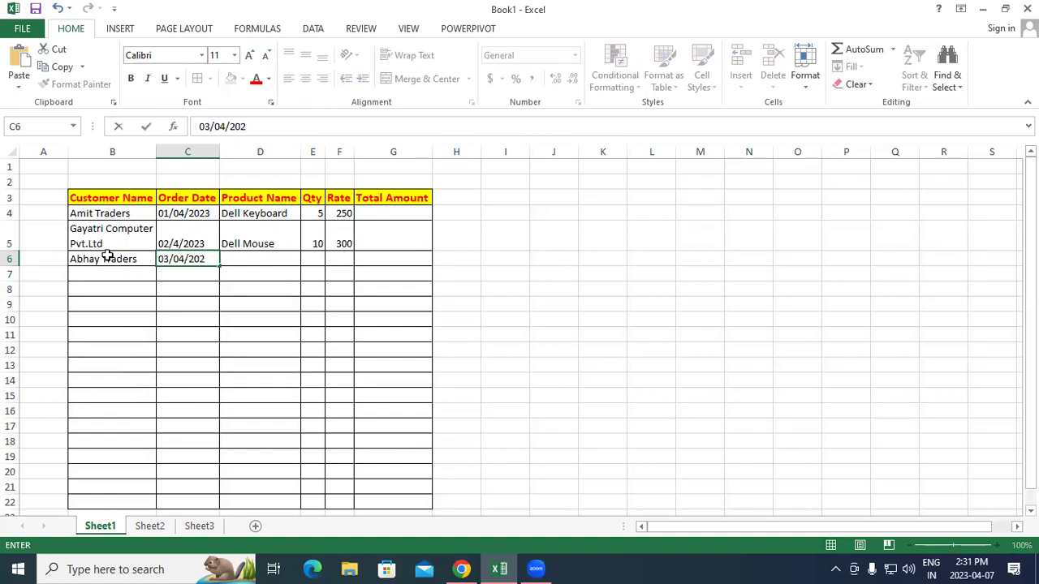
text(3)
key(Return)
Step: Enter Dell Laptop in row 6 with quantity 5 and rate 30000
click(256, 254)
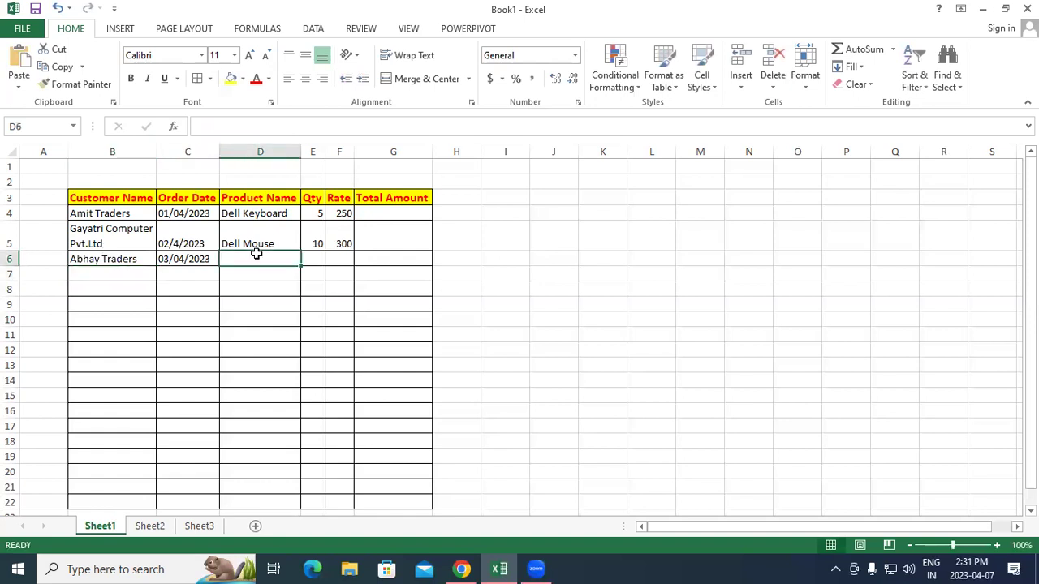
text(Dell )
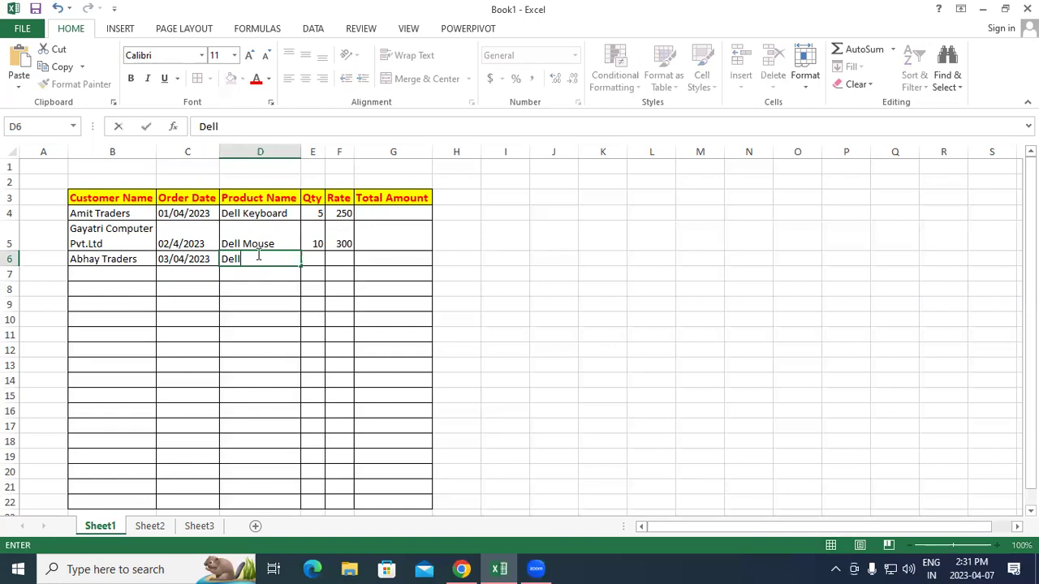
text(Latp)
key(BackSpace)
key(BackSpace)
text(ptop)
key(Tab)
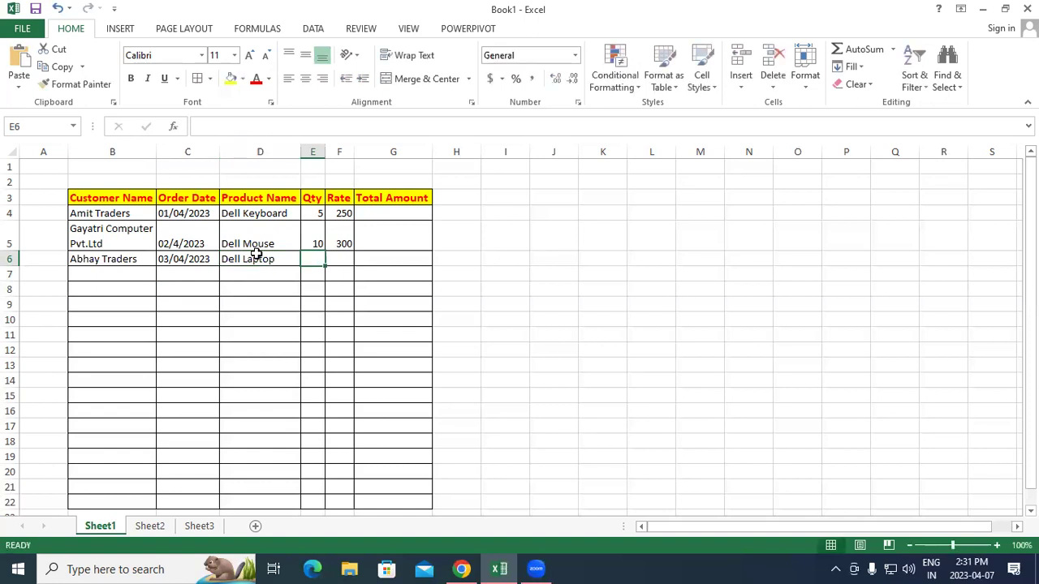
text(5)
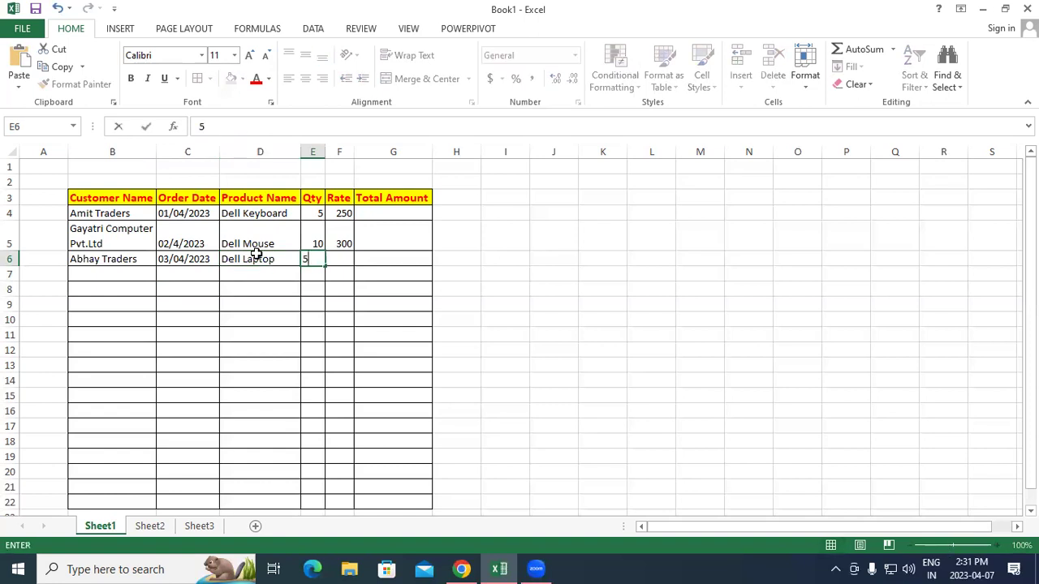
key(Tab)
text(500)
key(Tab)
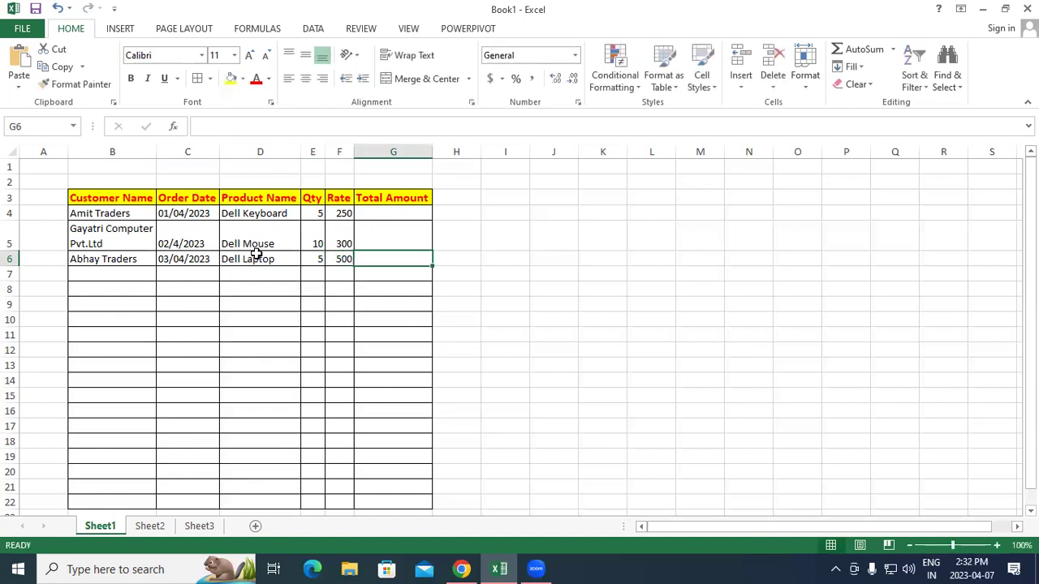
key(Left)
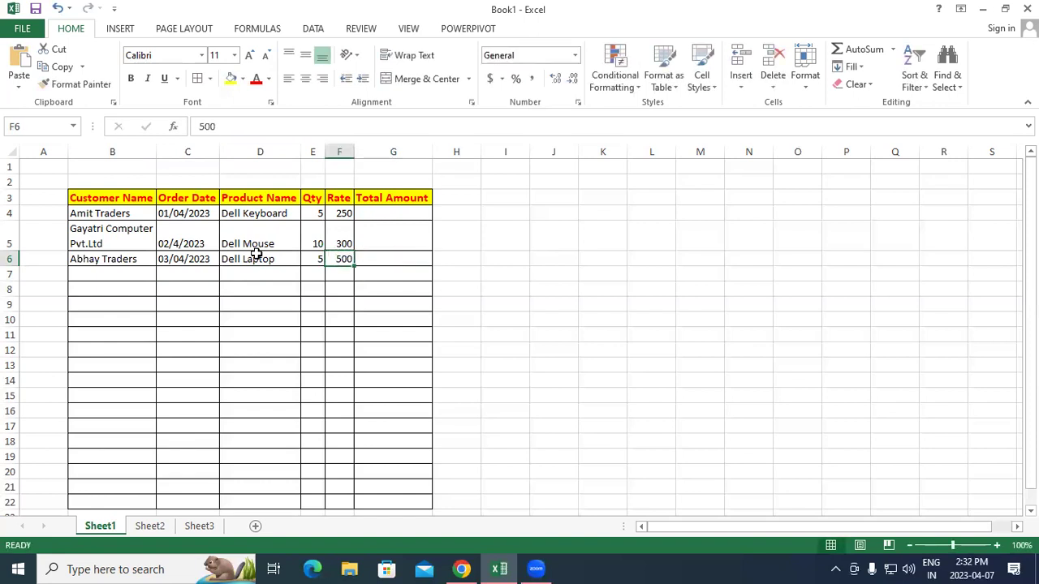
text(30000)
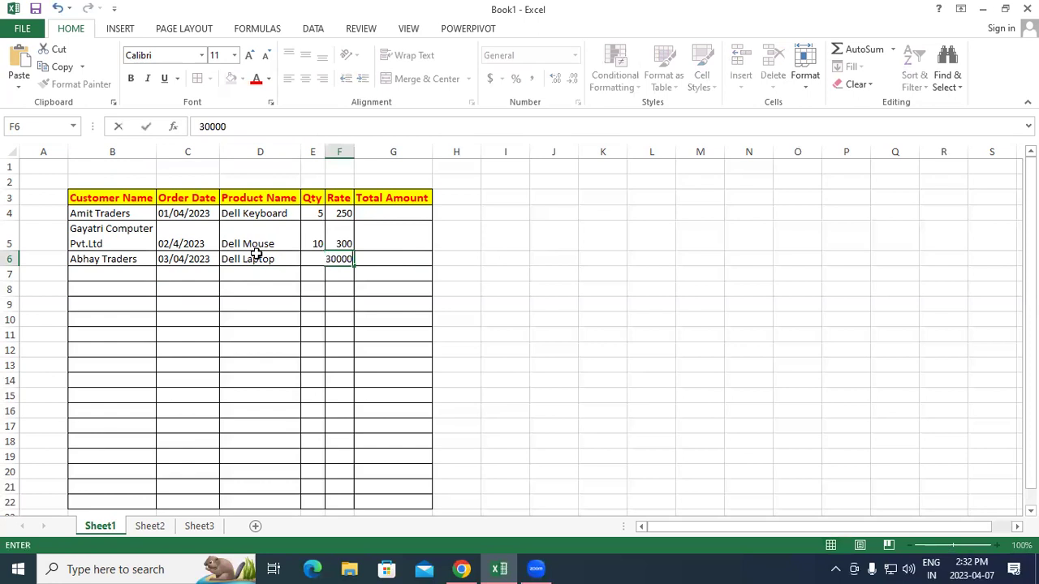
key(Tab)
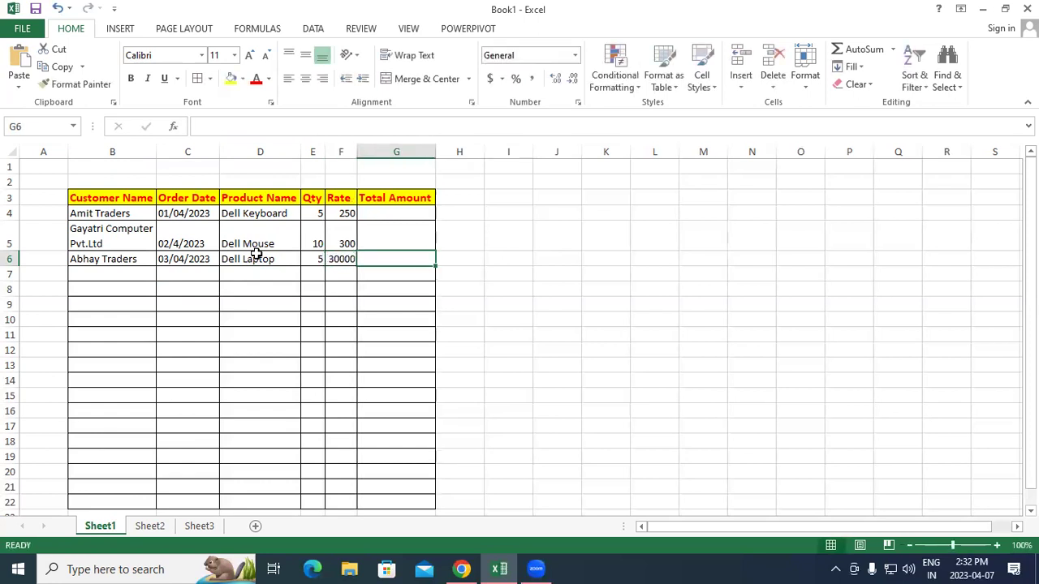
Step: Enter the formula =E4*F4 in G4 for the first Total Amount
click(572, 348)
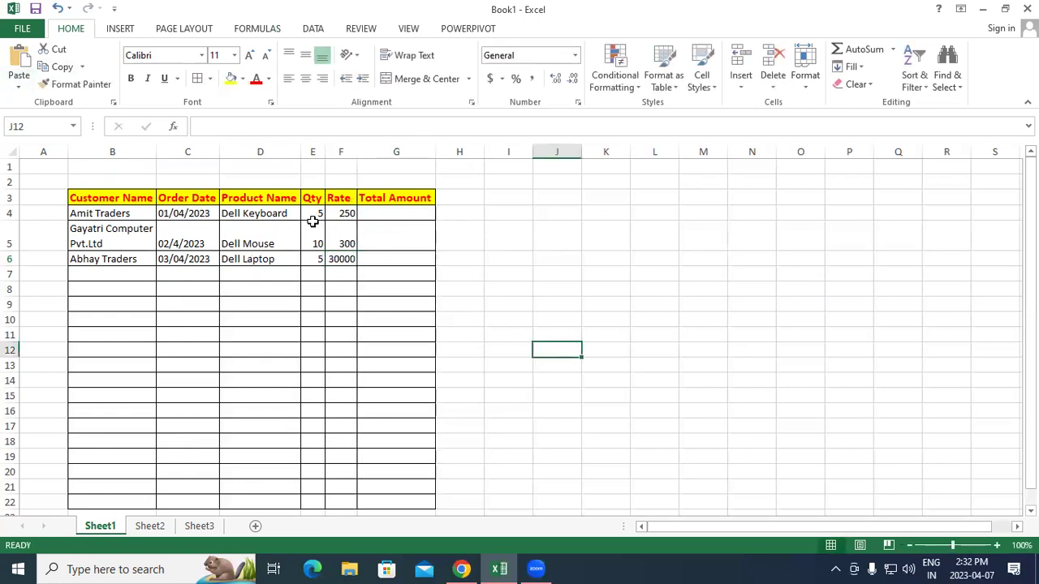
drag(385, 208, 387, 196)
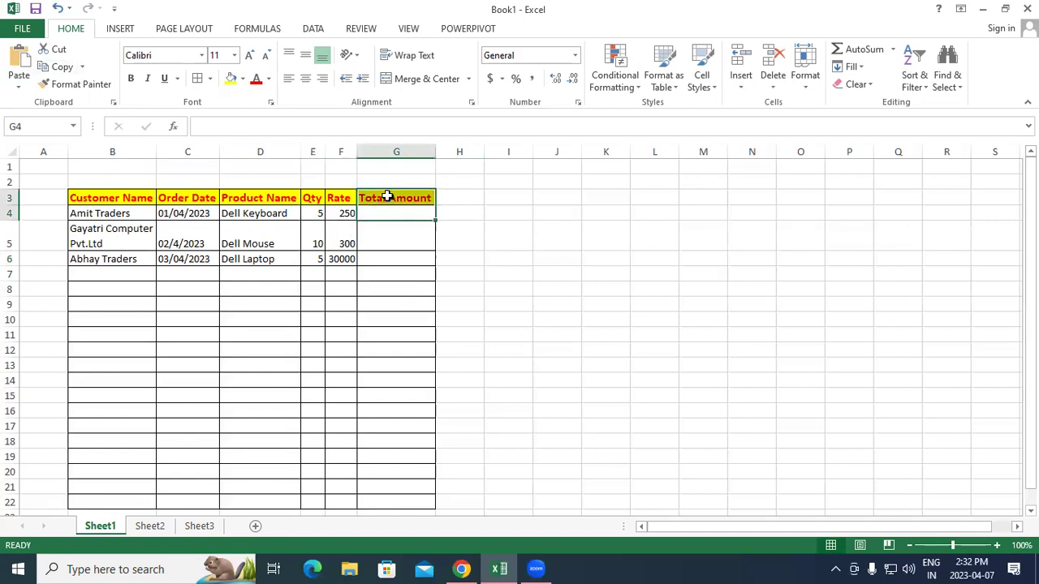
click(524, 300)
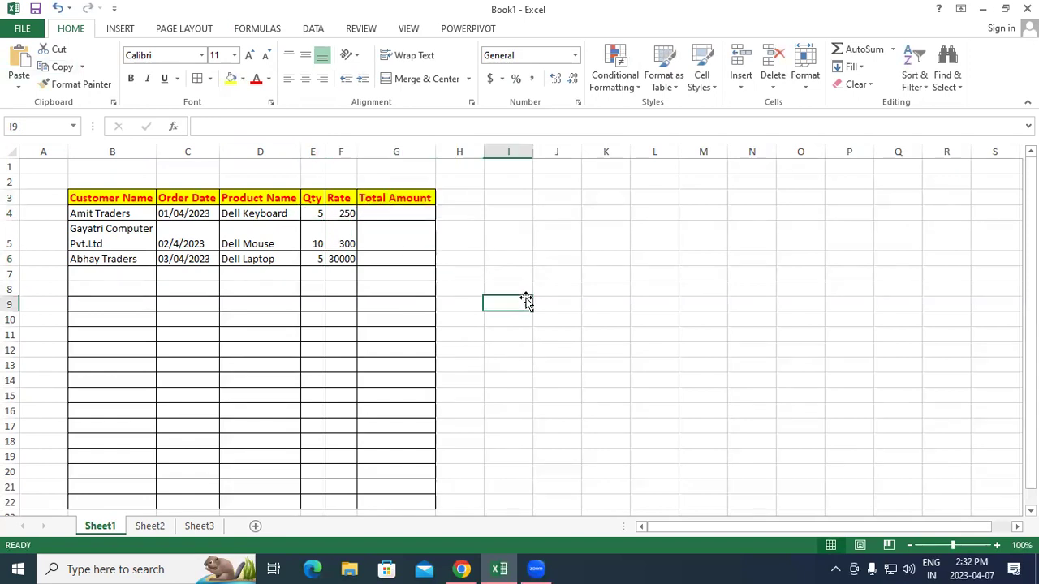
click(394, 215)
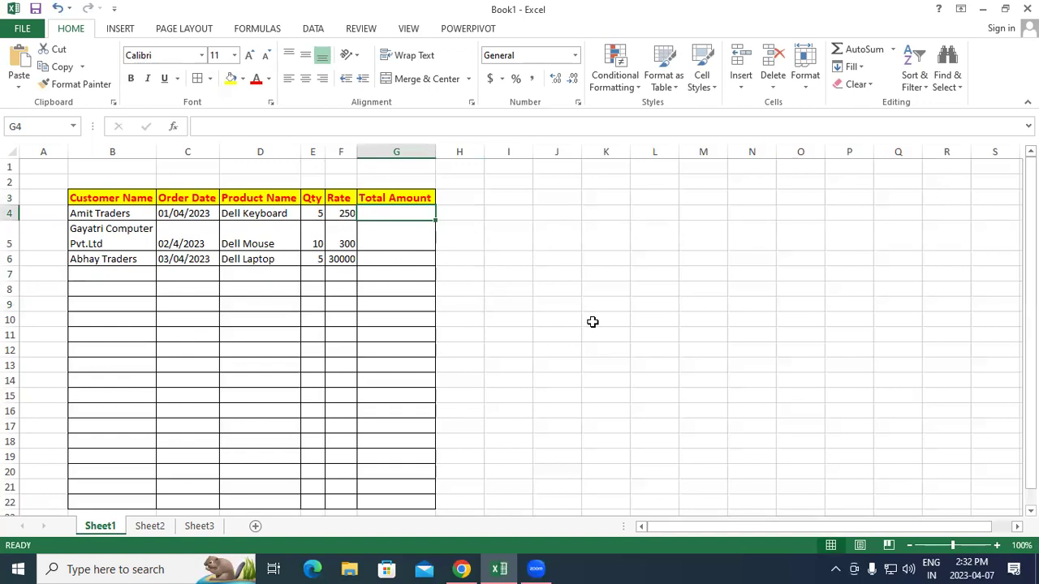
click(585, 292)
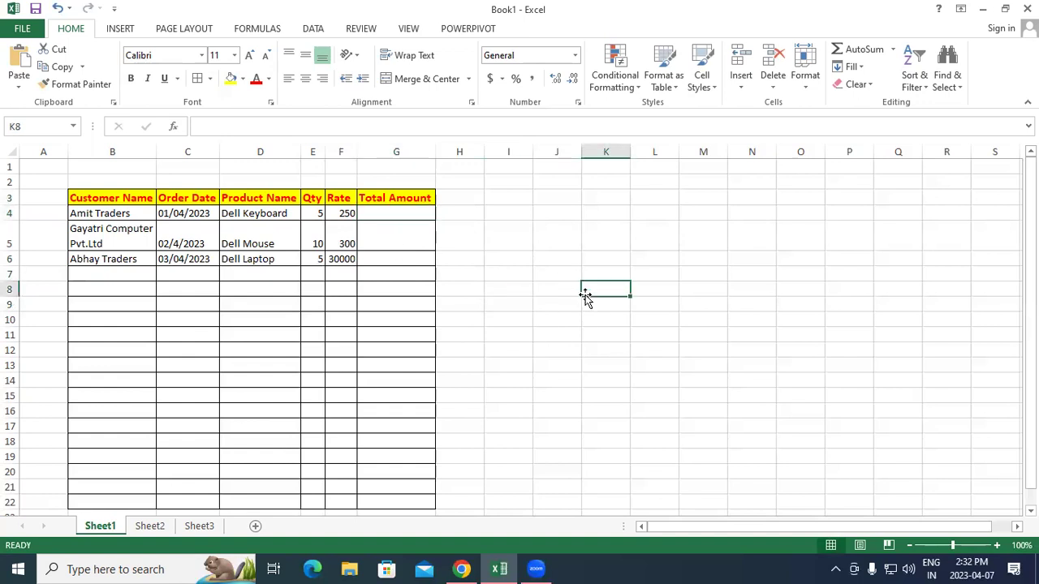
click(386, 212)
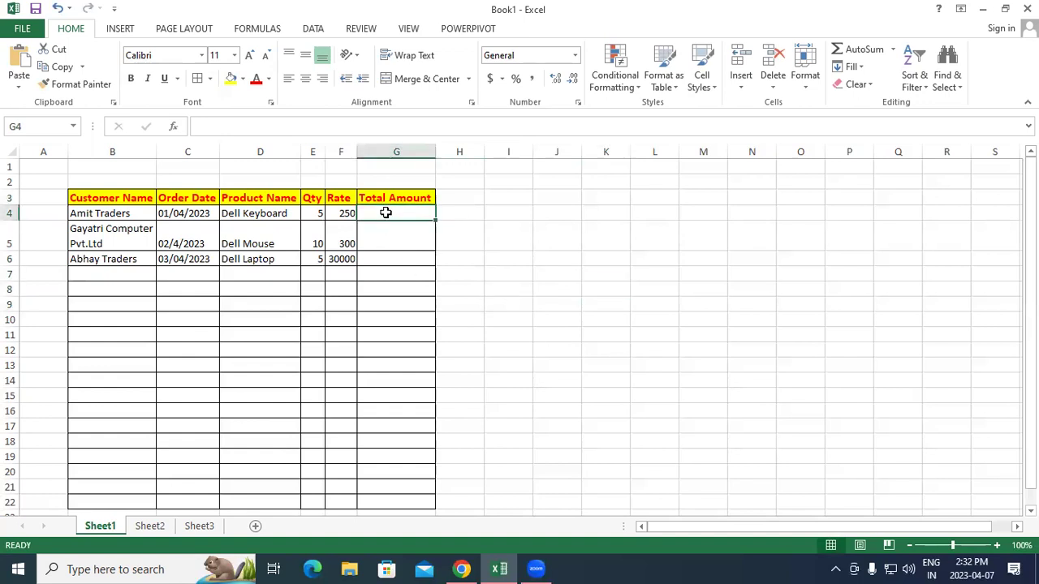
text(=)
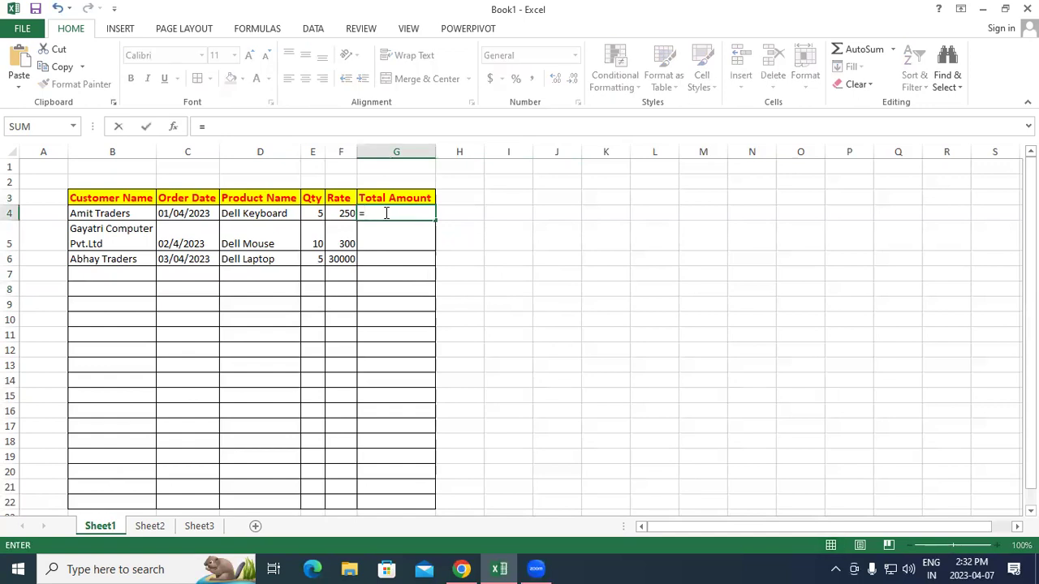
click(313, 213)
text(*)
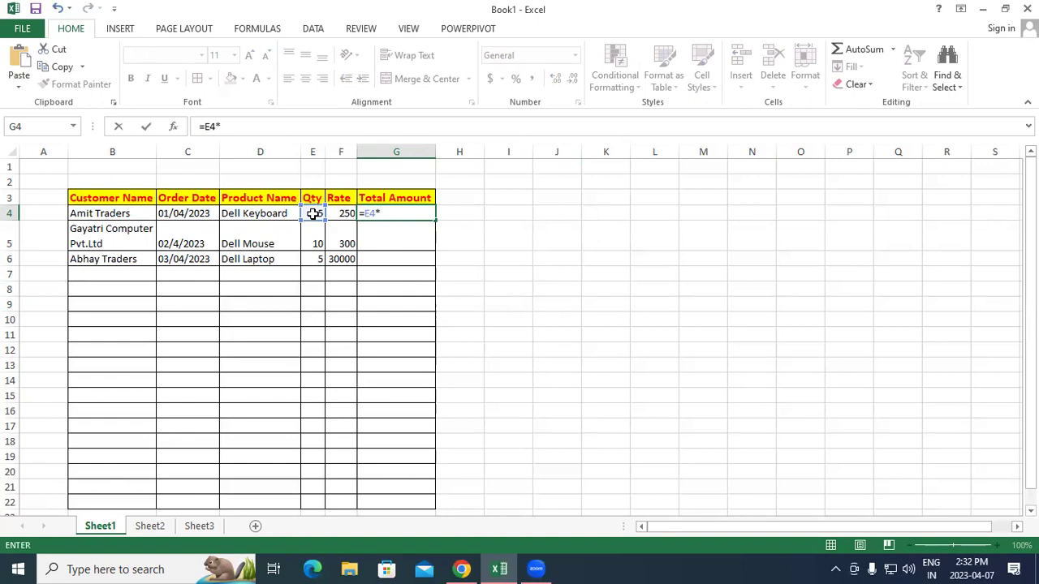
click(337, 211)
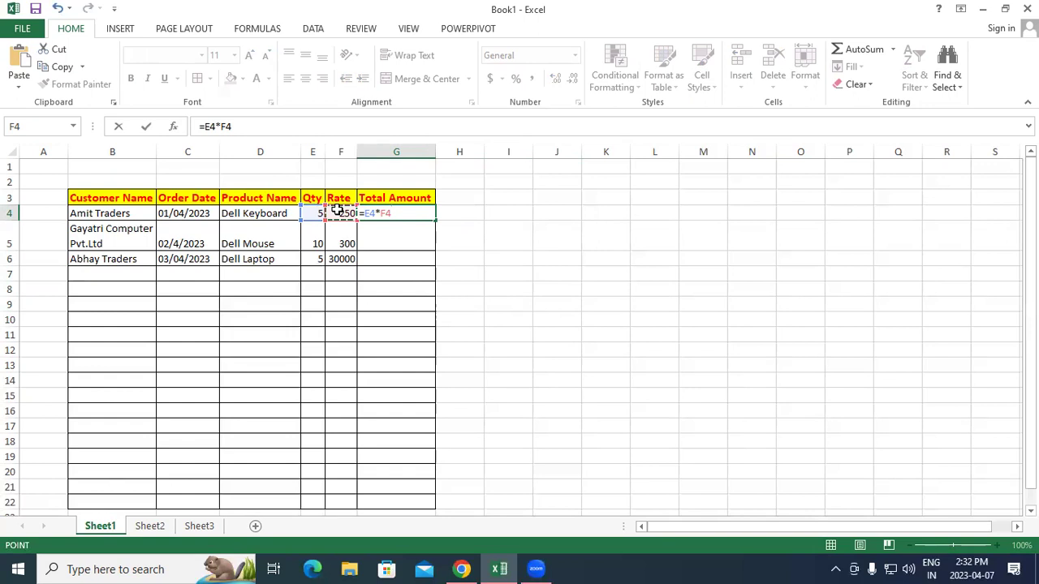
key(Return)
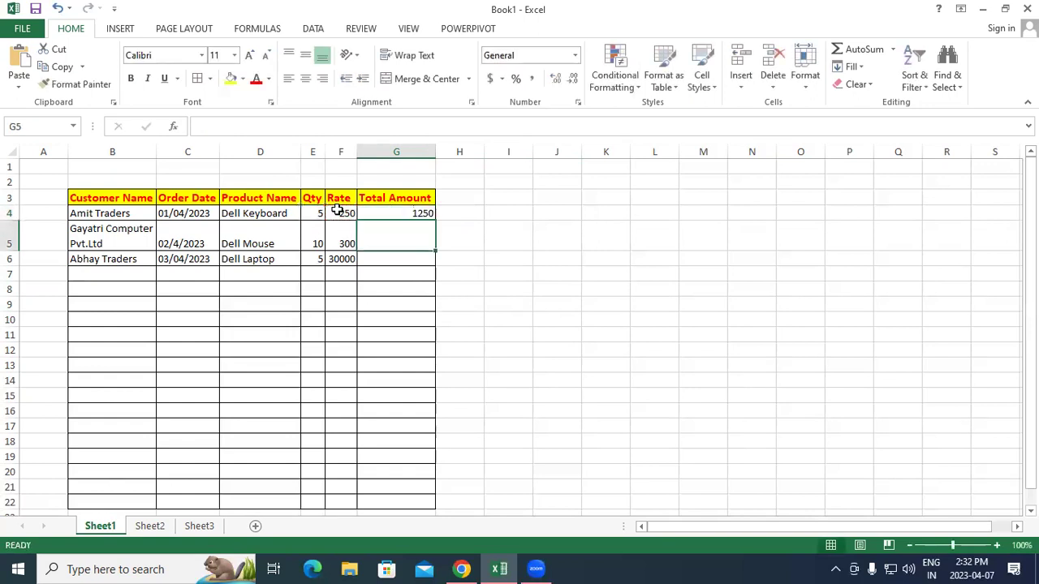
Step: Copy the G4 formula down to G6, giving 1250, 3000 and 150000
click(380, 215)
drag(437, 221, 446, 264)
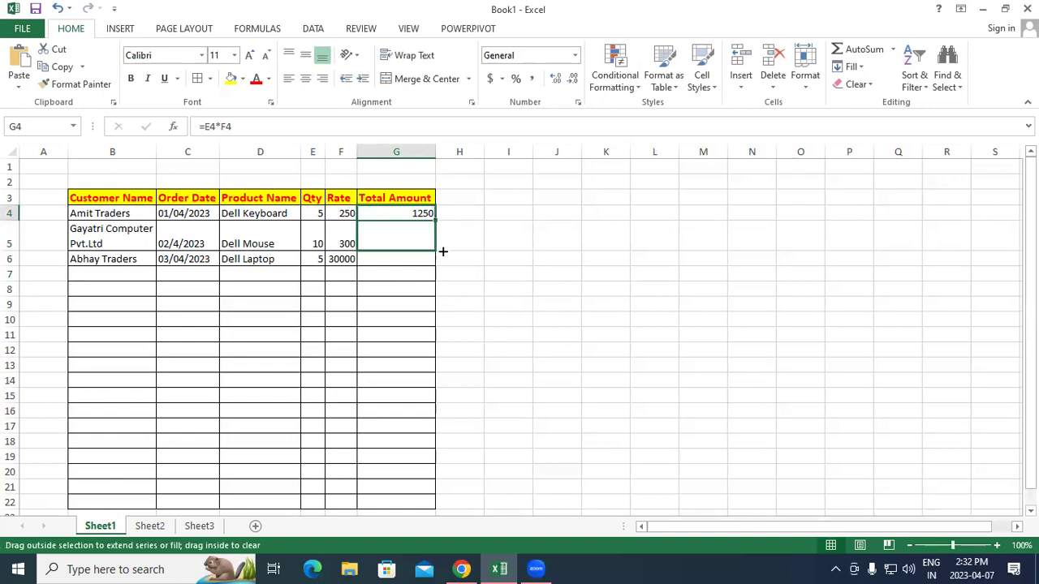
click(419, 349)
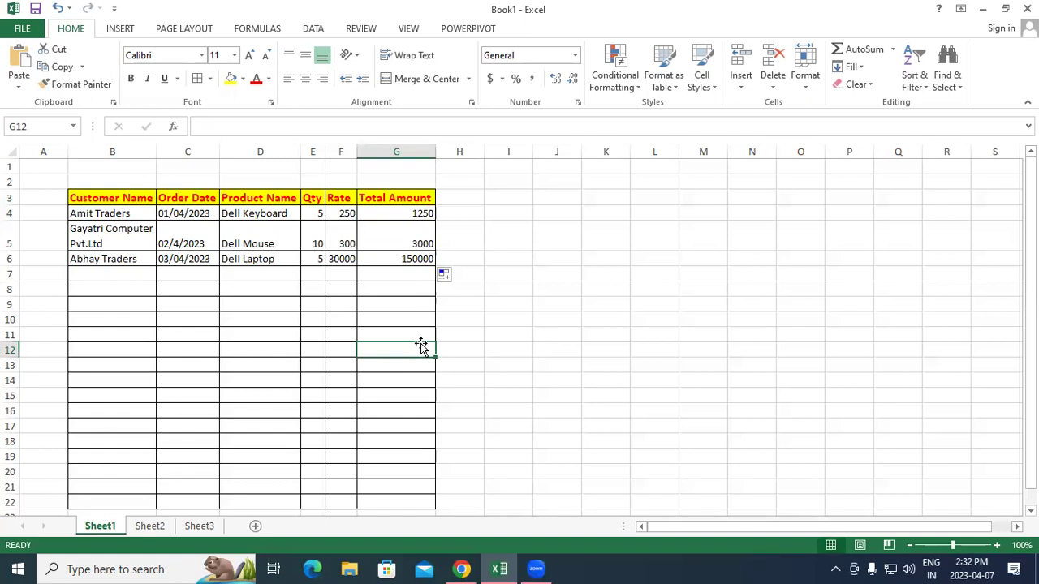
Step: Widen column E slightly and total the quantities in E7 with =SUM(E4:E6), giving 20
click(342, 214)
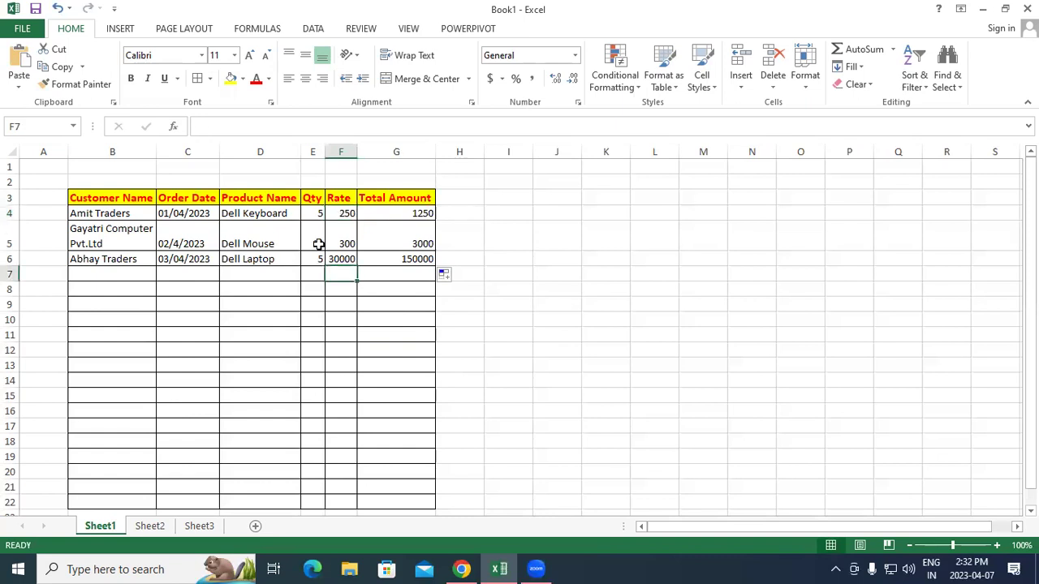
click(315, 216)
click(309, 272)
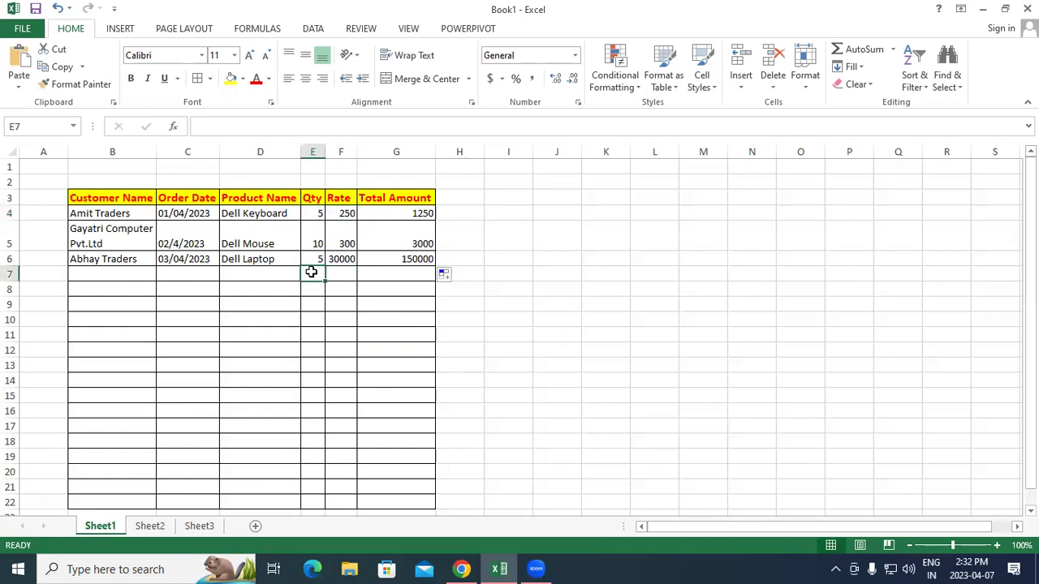
drag(325, 151, 338, 152)
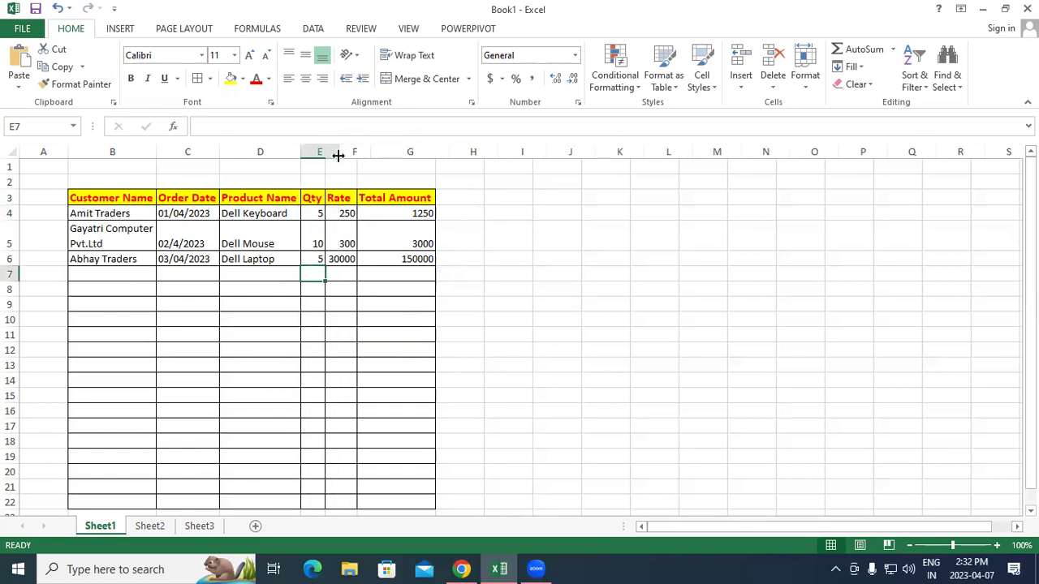
text(=)
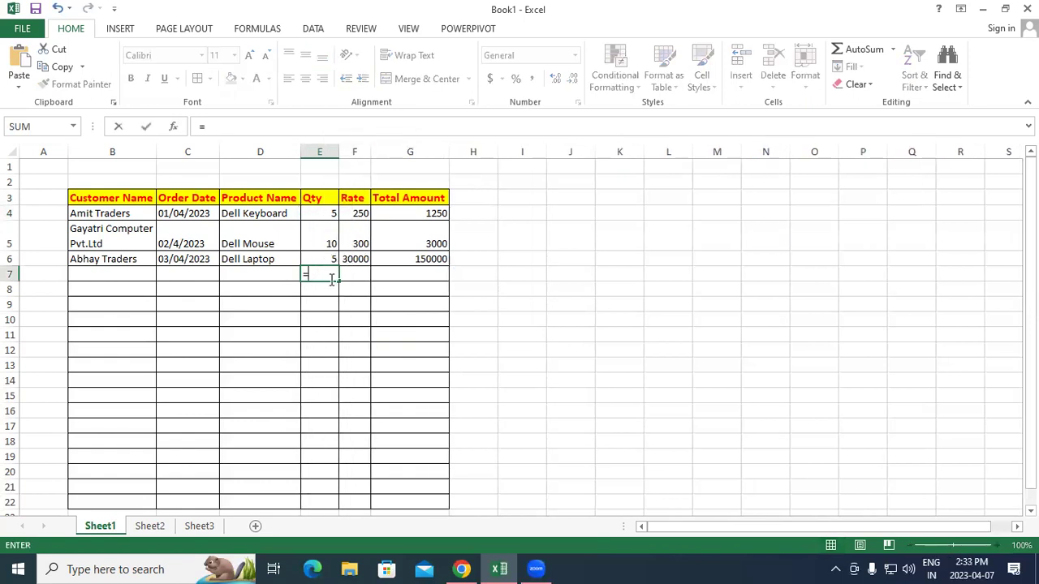
text(sum)
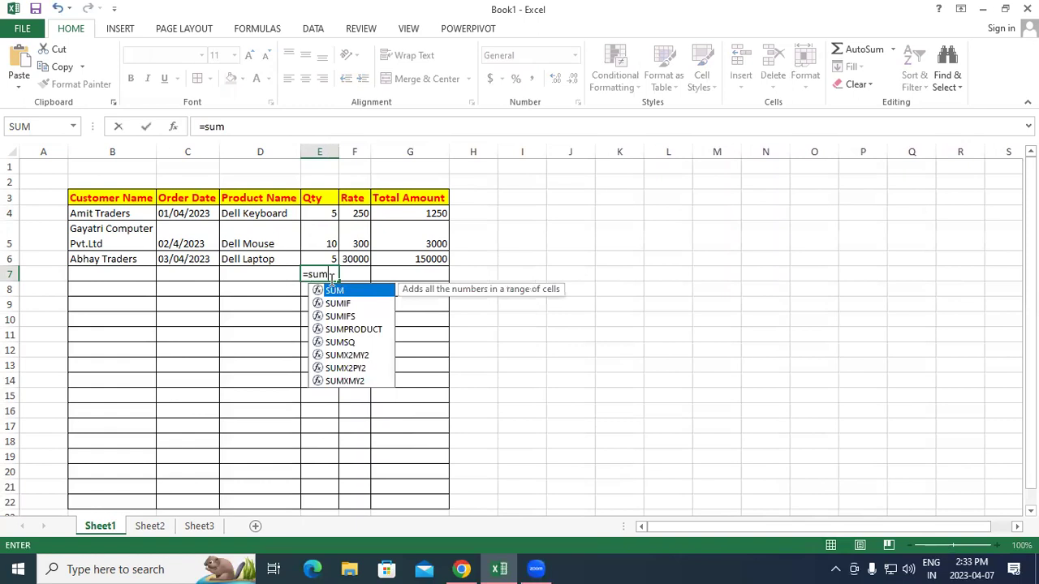
text(()
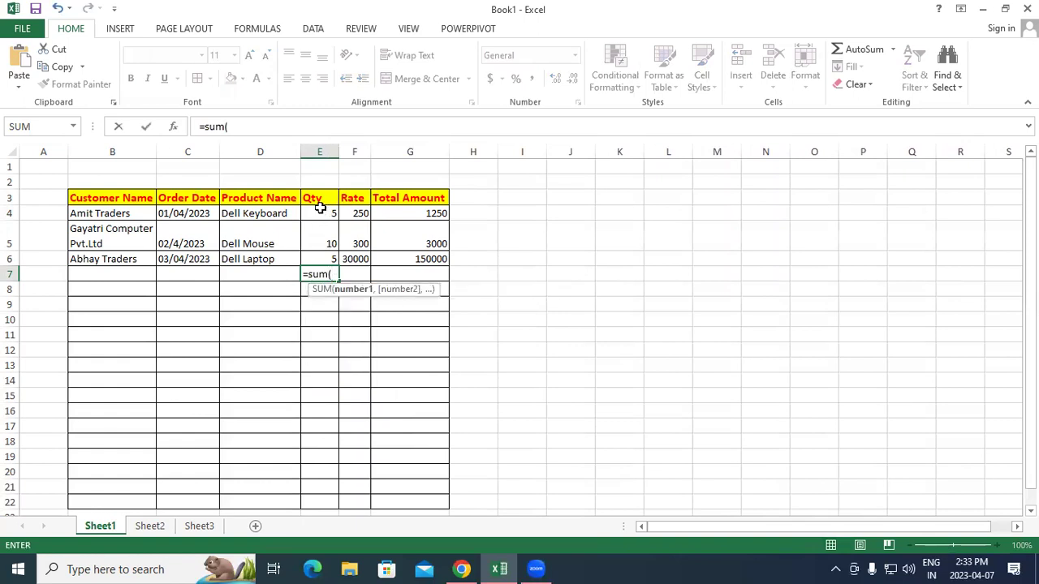
click(321, 211)
drag(320, 212, 319, 257)
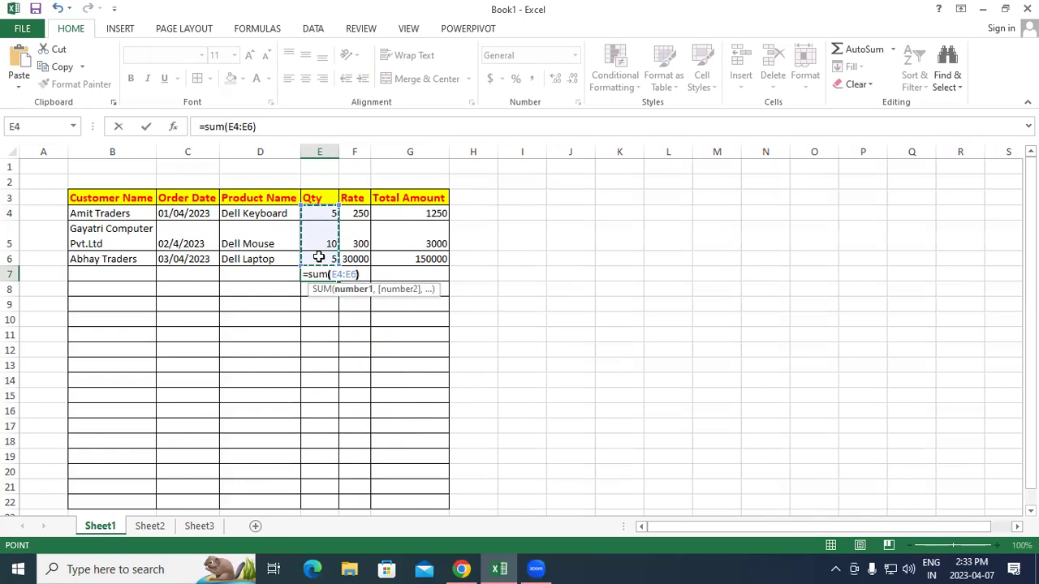
key(Return)
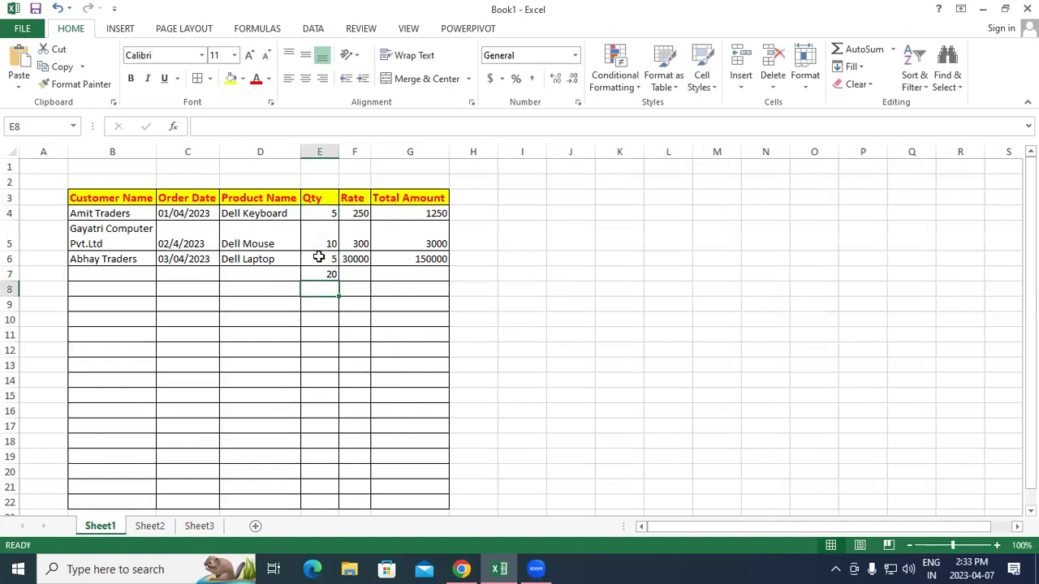
click(308, 272)
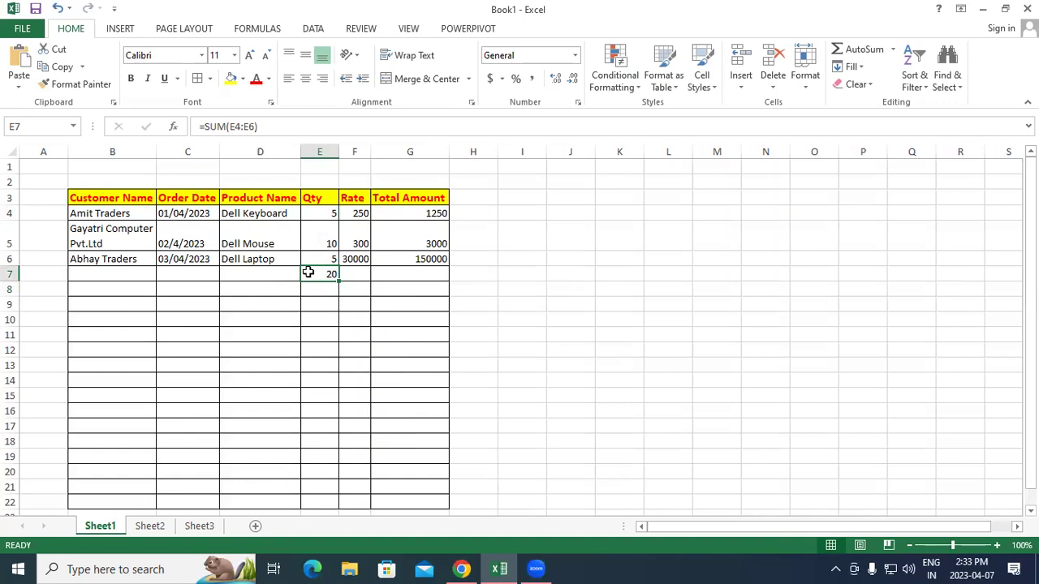
Step: Try table selections, then select the empty column H from row 3 downward
click(621, 272)
drag(117, 200, 411, 290)
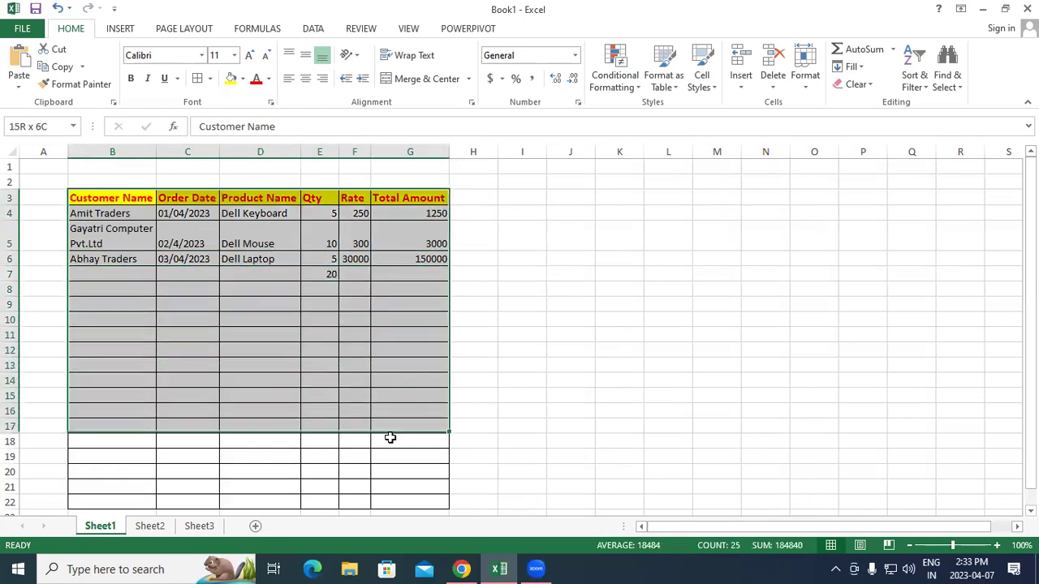
drag(412, 289, 405, 448)
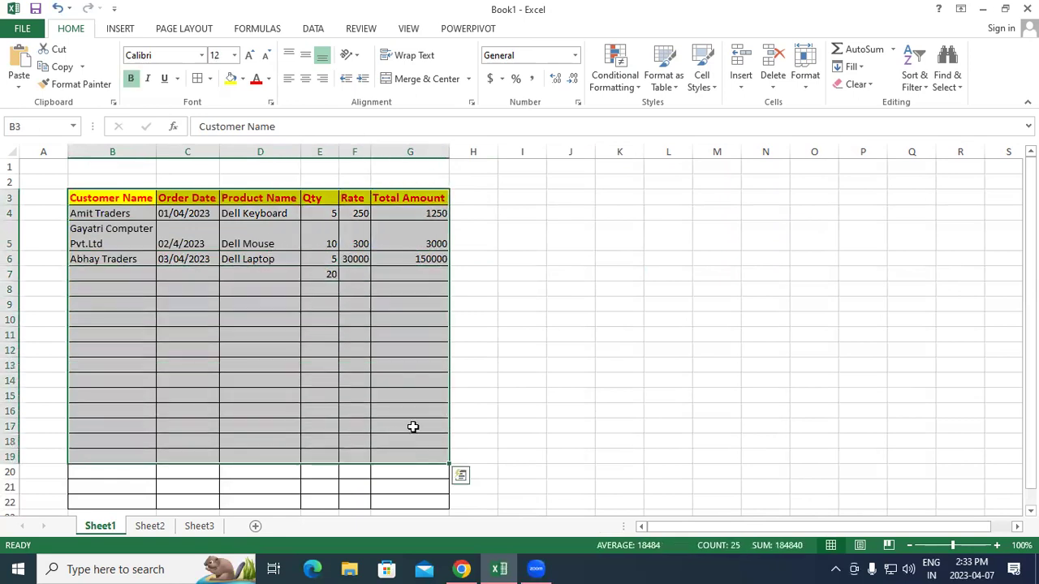
click(558, 297)
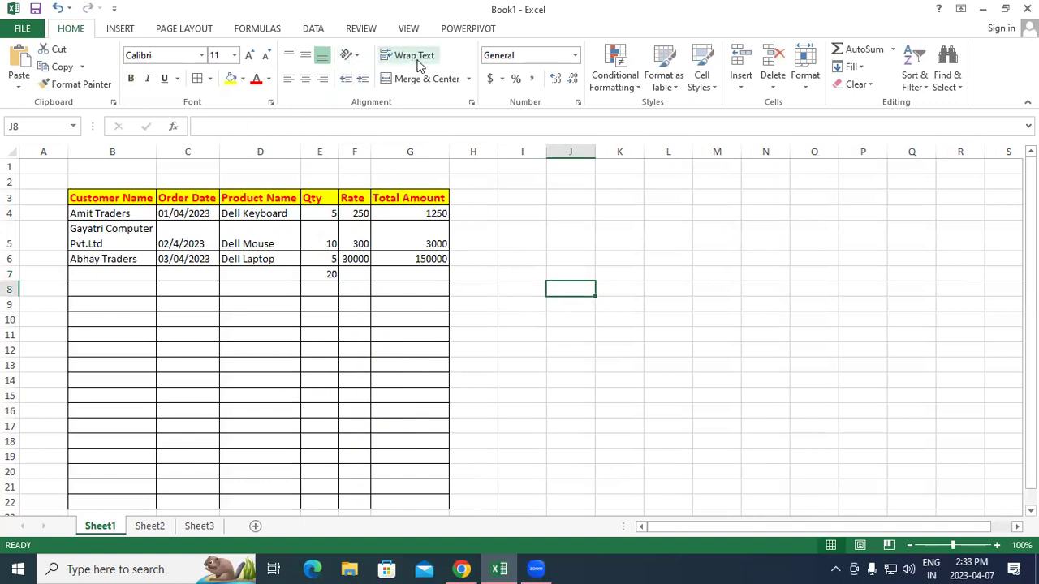
drag(106, 202, 430, 267)
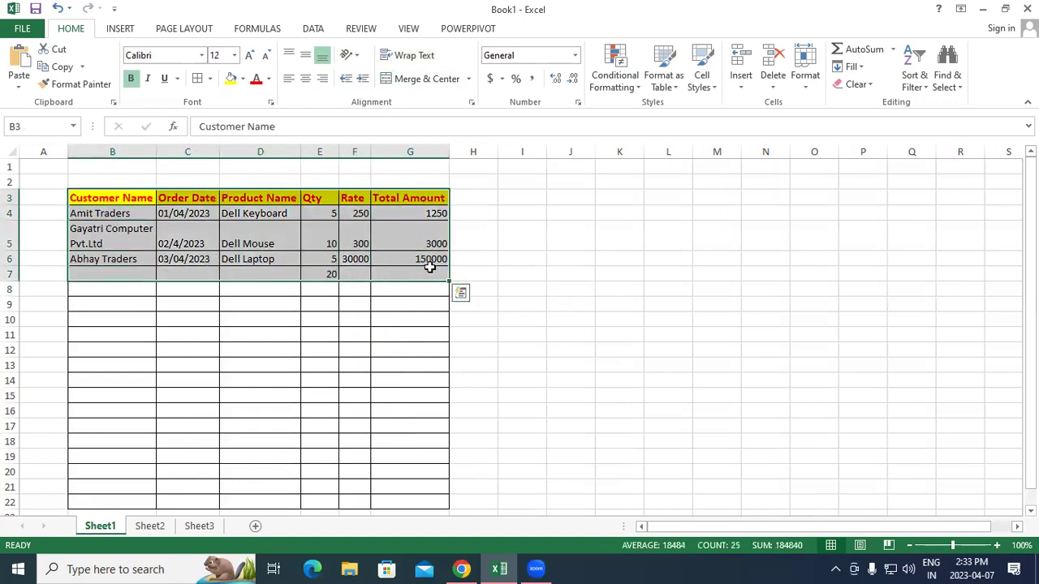
click(669, 251)
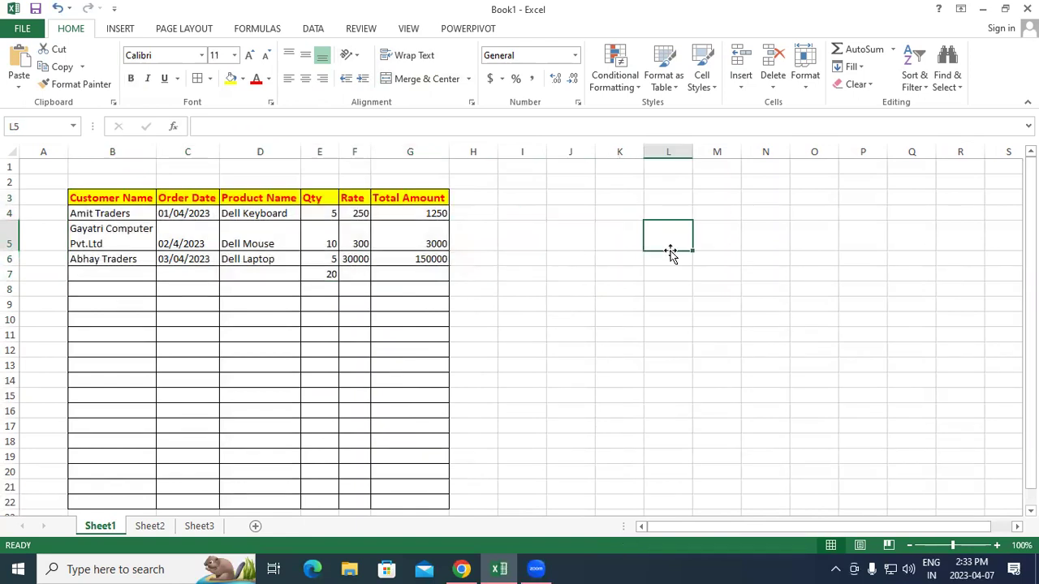
drag(460, 197, 471, 499)
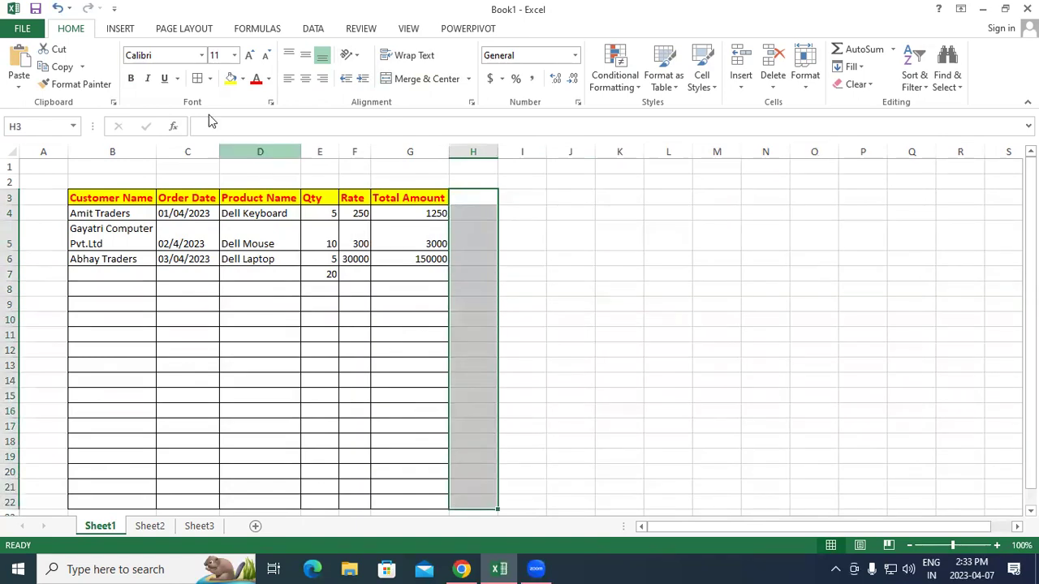
Step: Add a bold Discount header in H3 with the yellow header style and widen column H
click(471, 198)
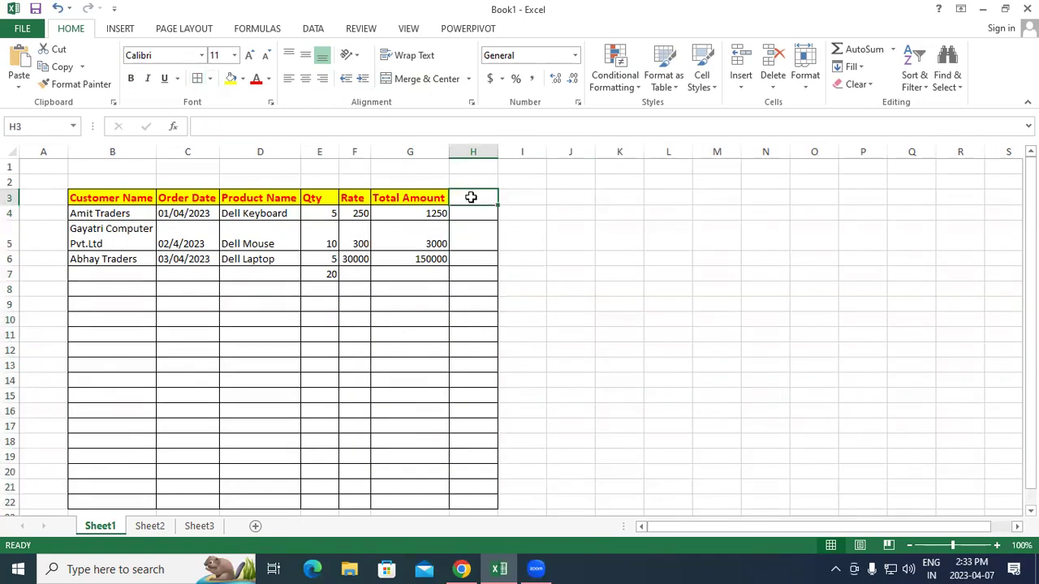
text(Dis)
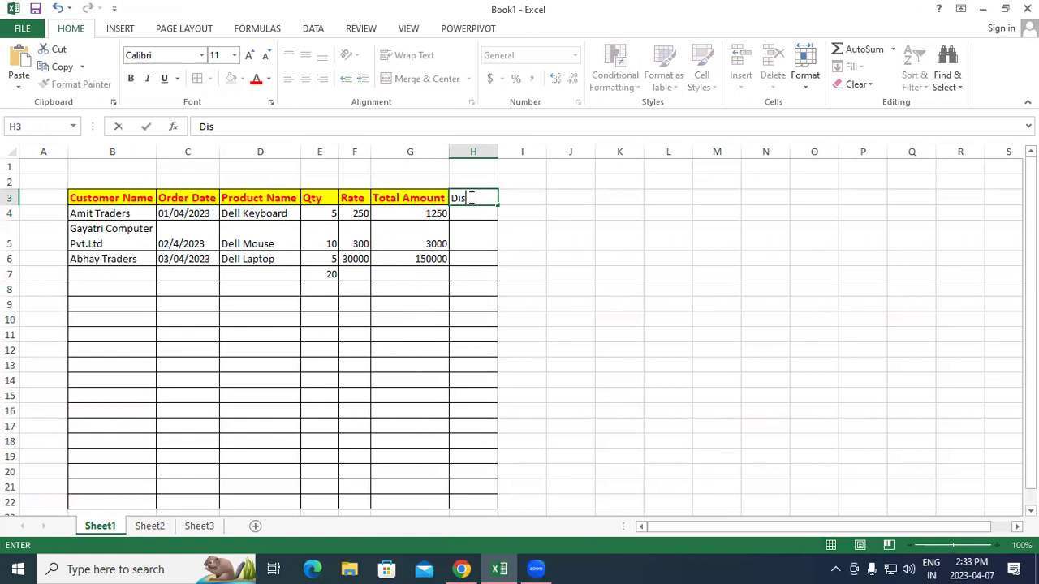
text(count)
key(Return)
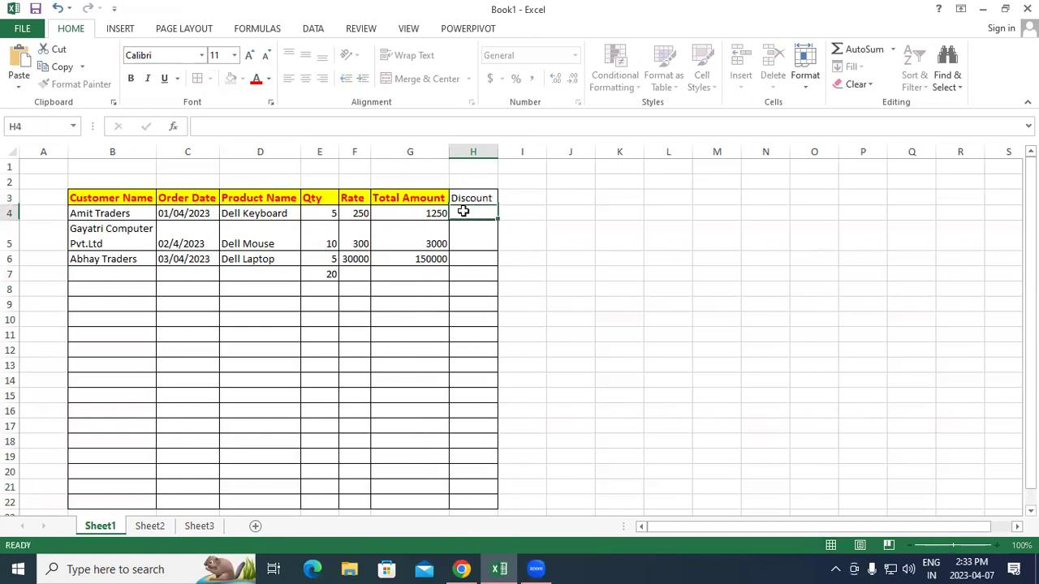
click(468, 197)
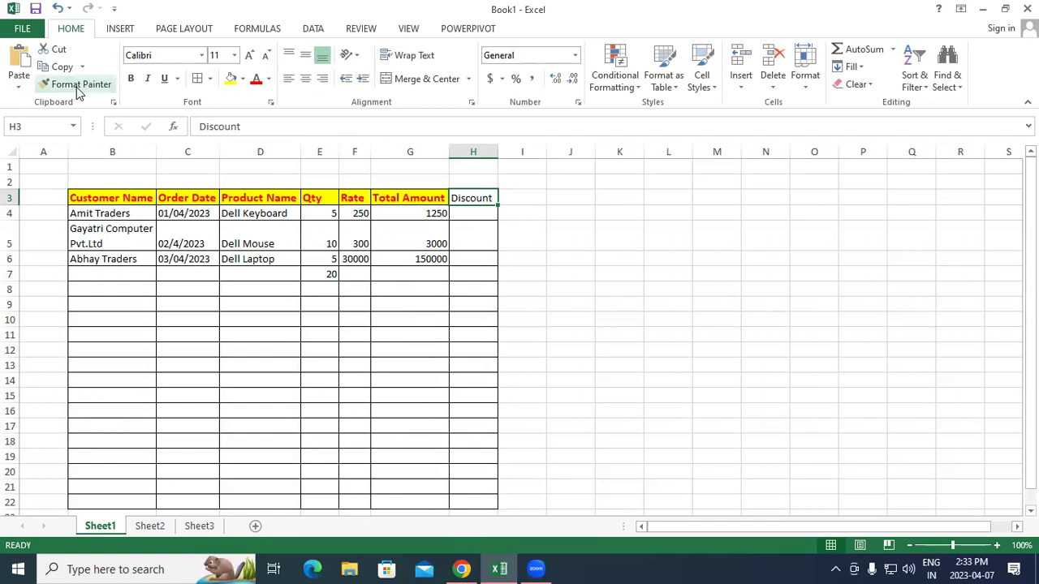
click(132, 80)
click(256, 79)
click(232, 79)
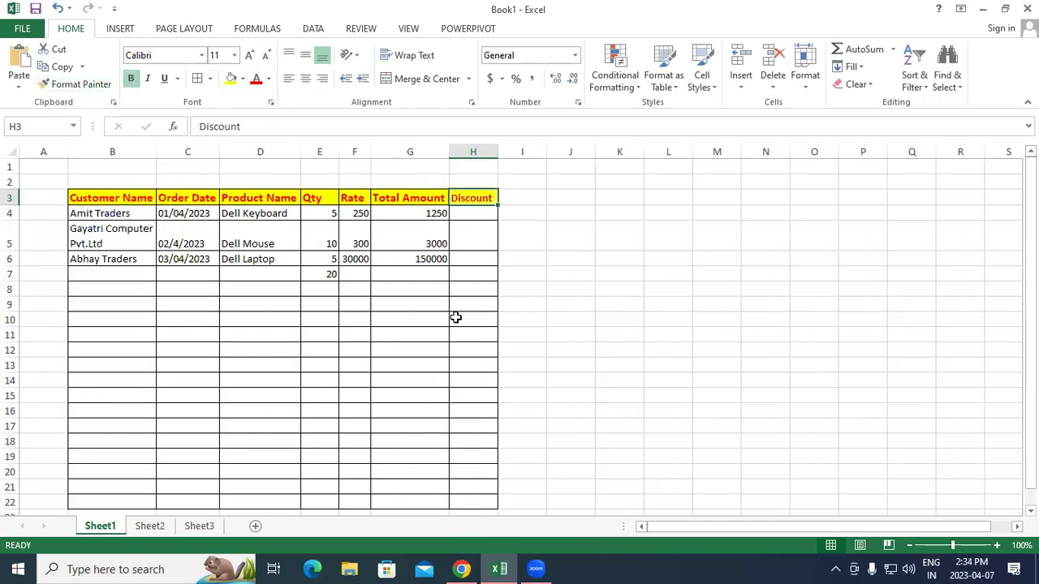
click(470, 213)
drag(497, 146, 514, 145)
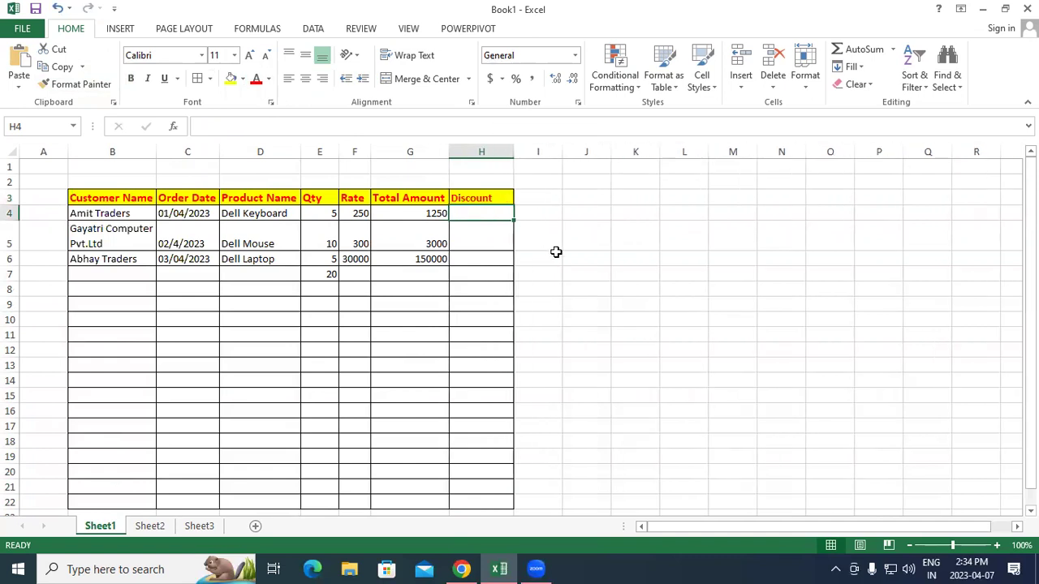
click(585, 259)
Step: Type the Amount header in I3 and select H3:I22
click(529, 198)
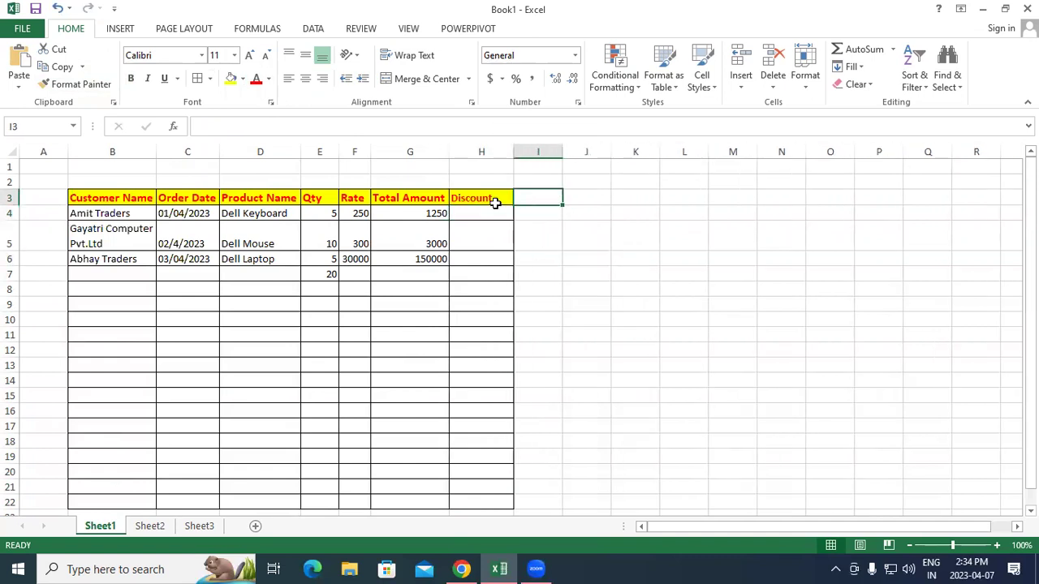
text(Amount)
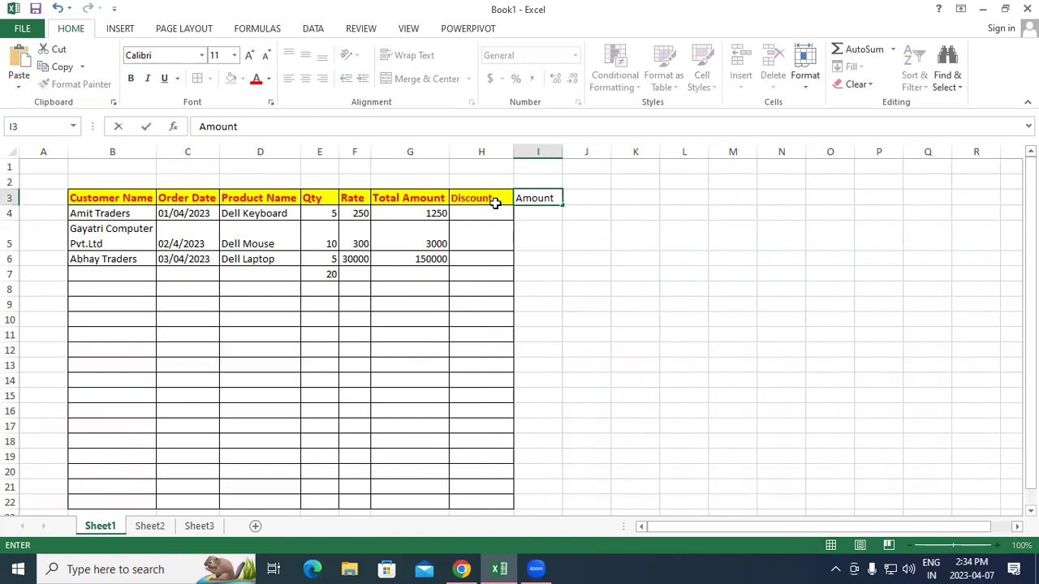
click(538, 253)
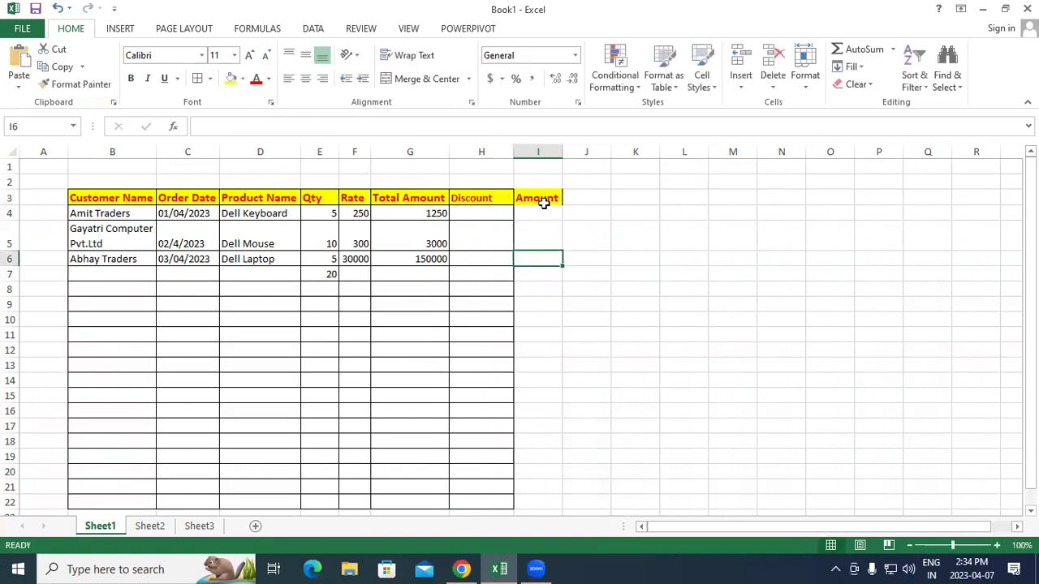
click(537, 200)
drag(496, 200, 554, 502)
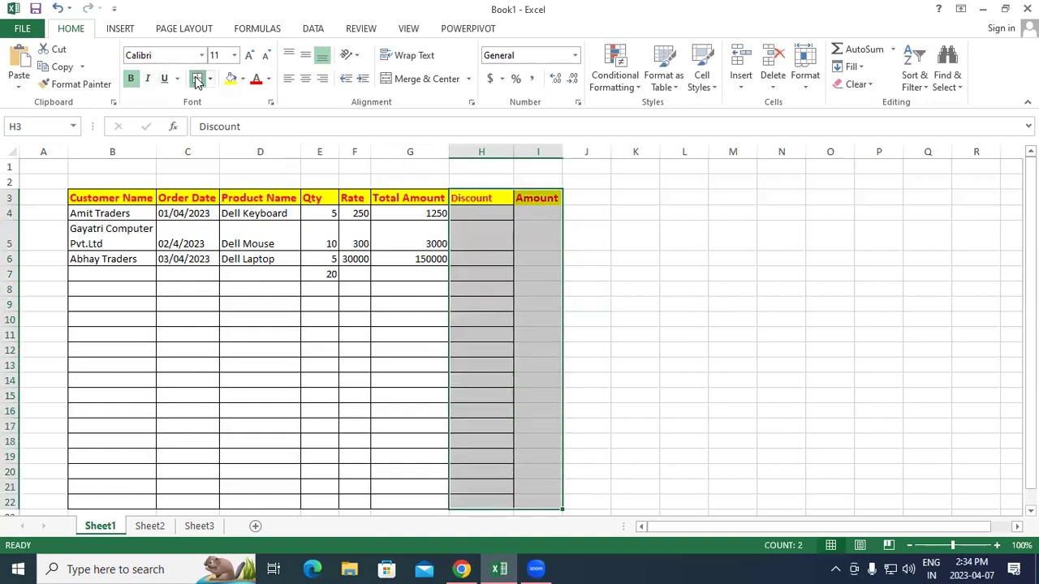
Step: Apply All Borders to the Discount and Amount columns, H3:I22
click(541, 344)
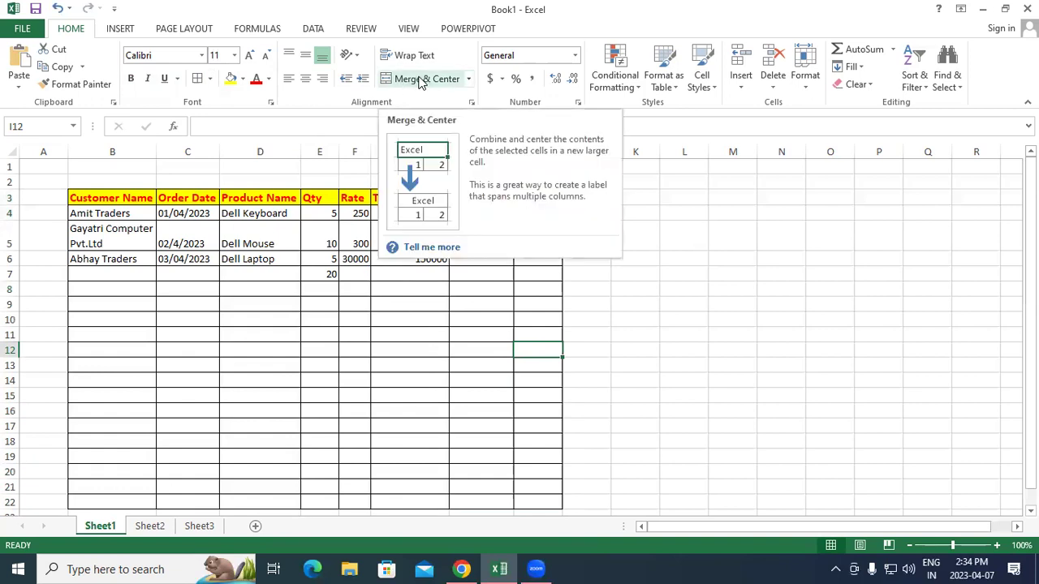
click(469, 78)
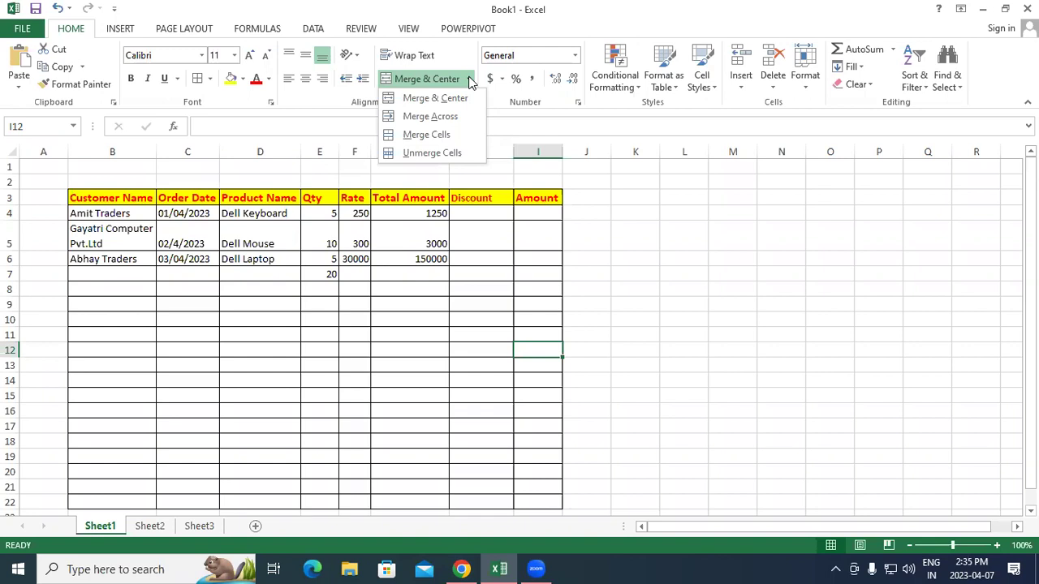
Step: Insert four blank rows above the order table
click(15, 176)
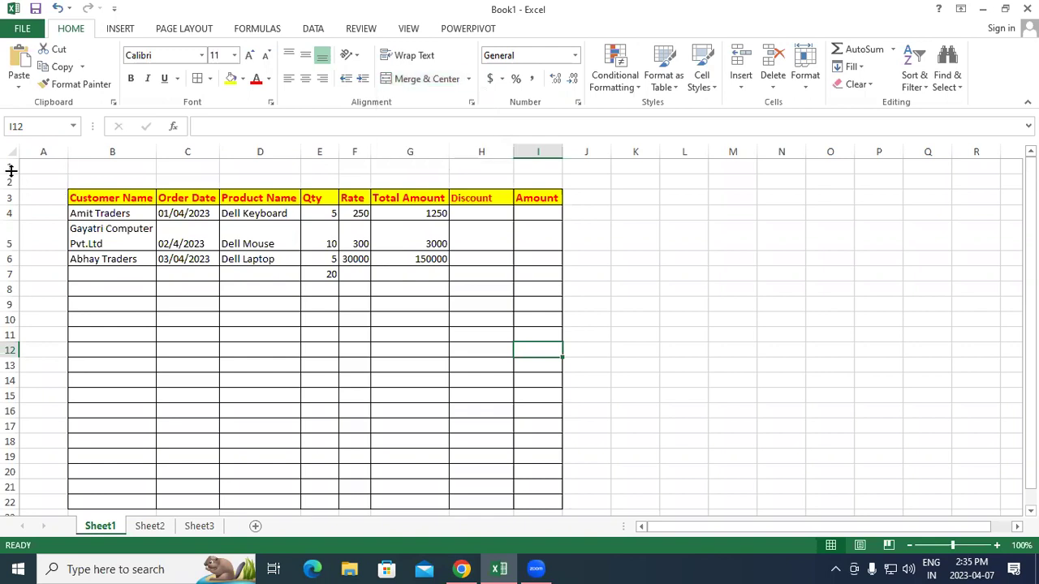
drag(9, 169, 10, 182)
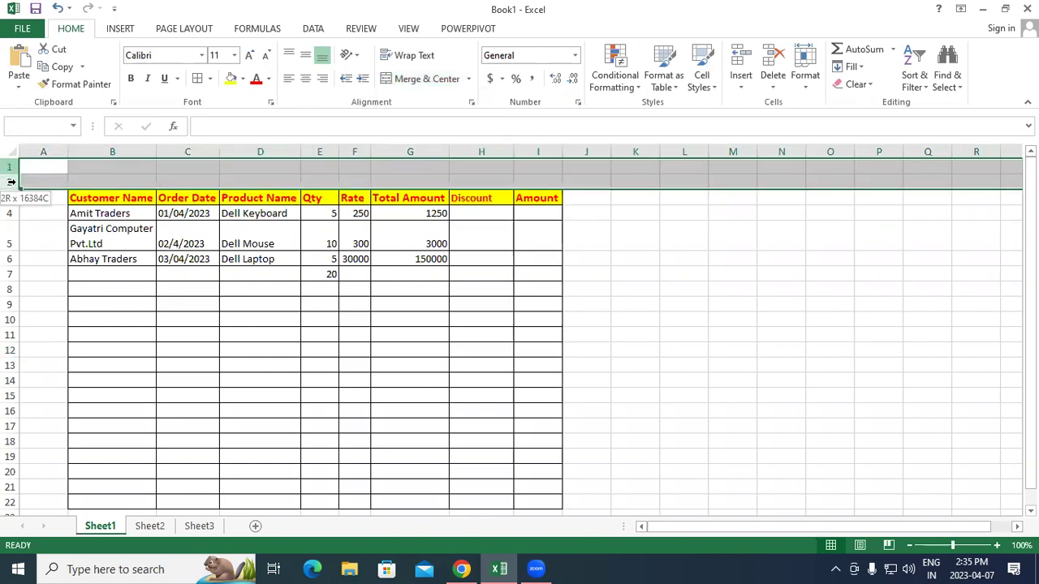
click(741, 62)
click(741, 62)
click(503, 215)
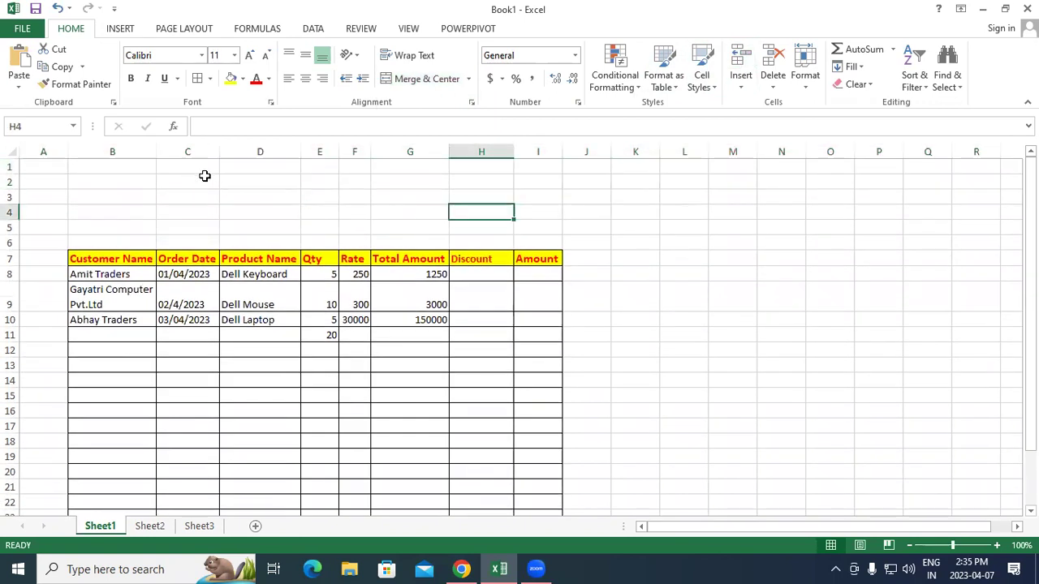
Step: Merge and center C1:H3 into a single title cell
drag(180, 167, 481, 197)
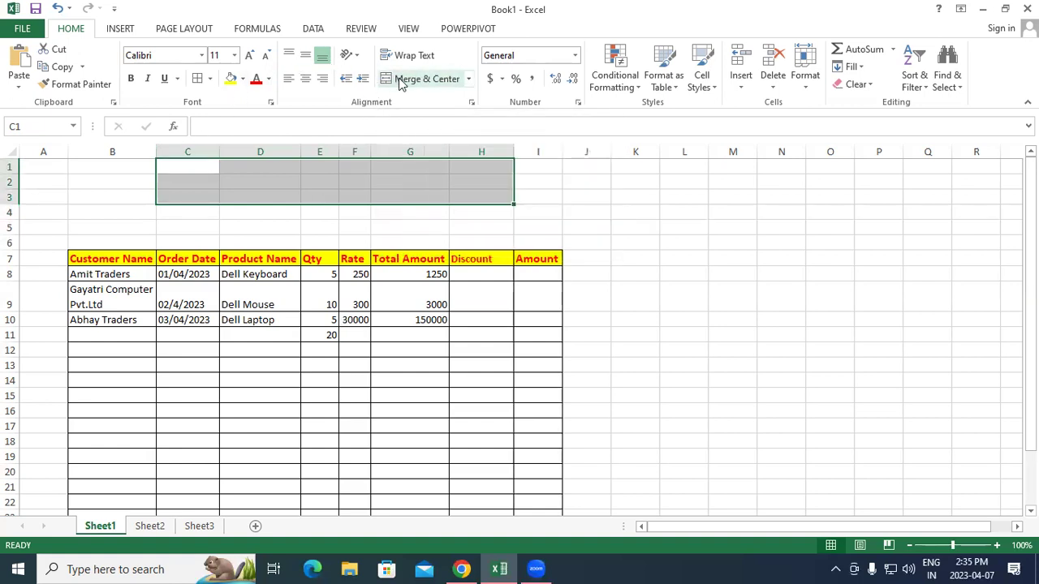
click(400, 83)
click(318, 227)
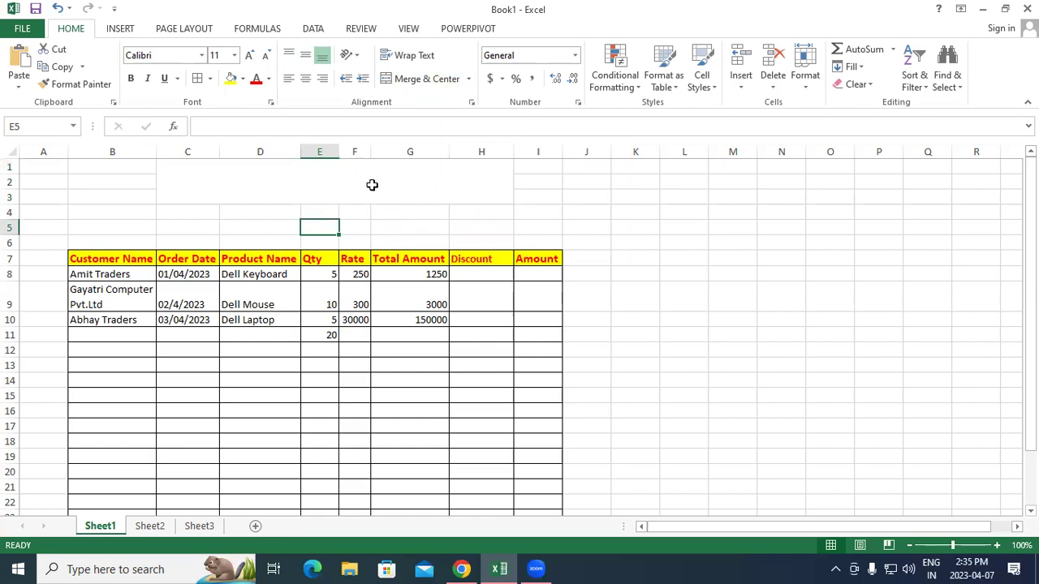
Step: Type 'Gayatri Computer Pvt.Ltd' into the merged C1:H3 title cell
click(369, 186)
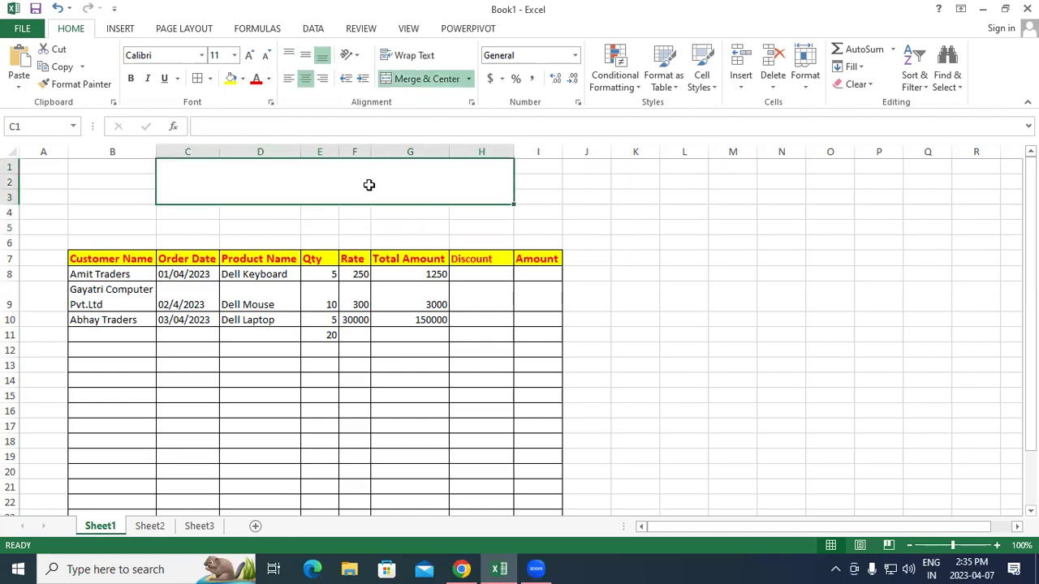
text(Gaya)
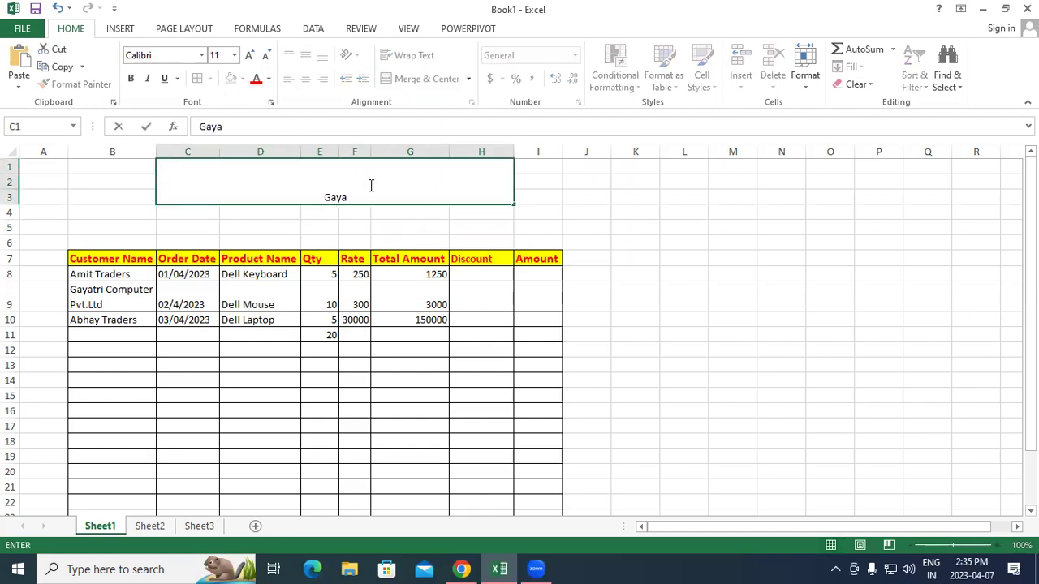
text(tri )
text(Computer Pvt.Ltd)
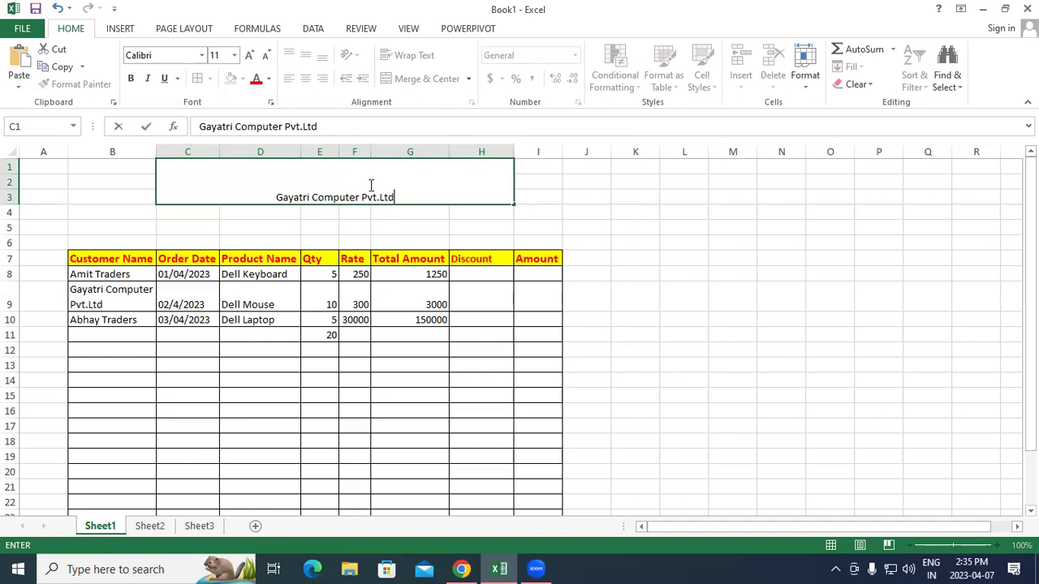
Step: Confirm the title and enlarge its font to 28 pt
key(Return)
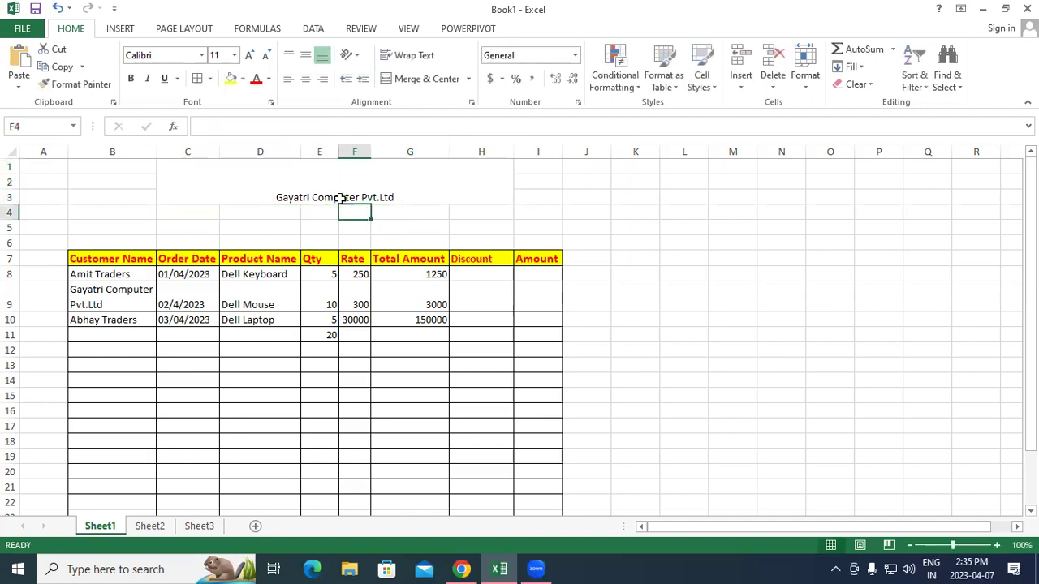
click(333, 188)
click(248, 57)
click(249, 56)
click(248, 57)
click(248, 57)
click(248, 56)
click(248, 57)
click(249, 57)
click(248, 56)
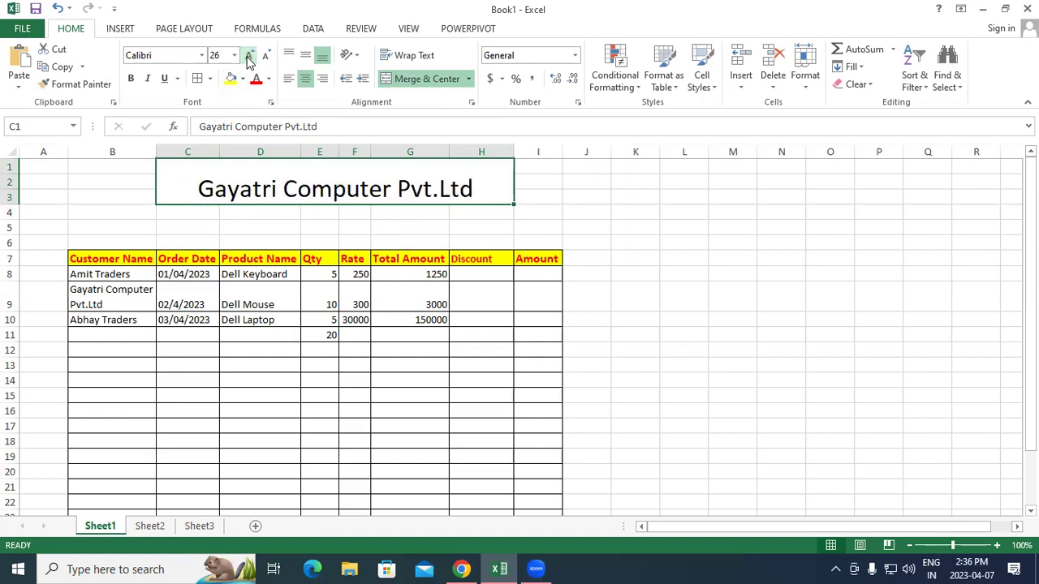
click(248, 57)
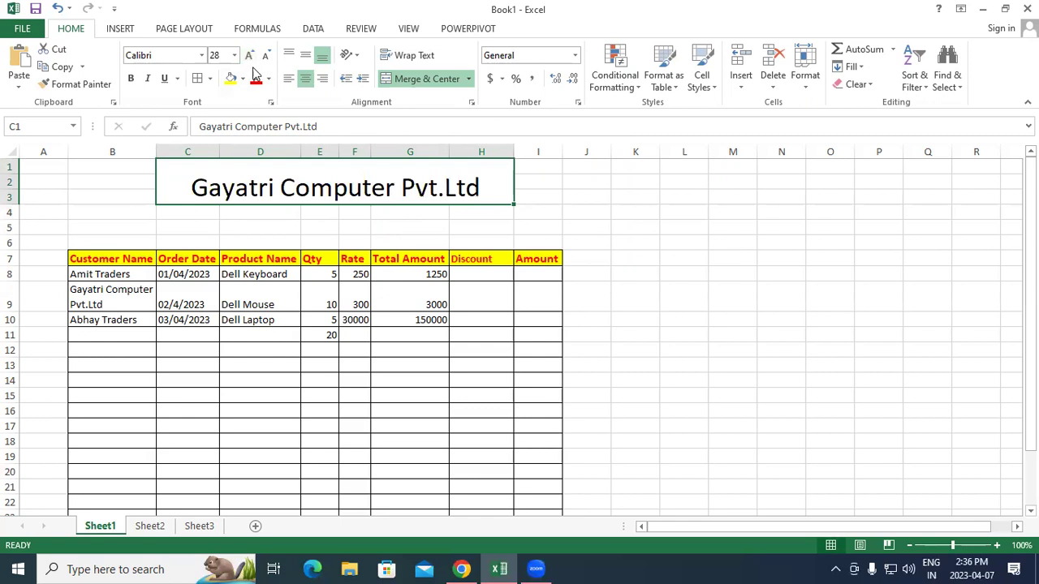
Step: Give the title cell a black fill and white font colour
click(242, 79)
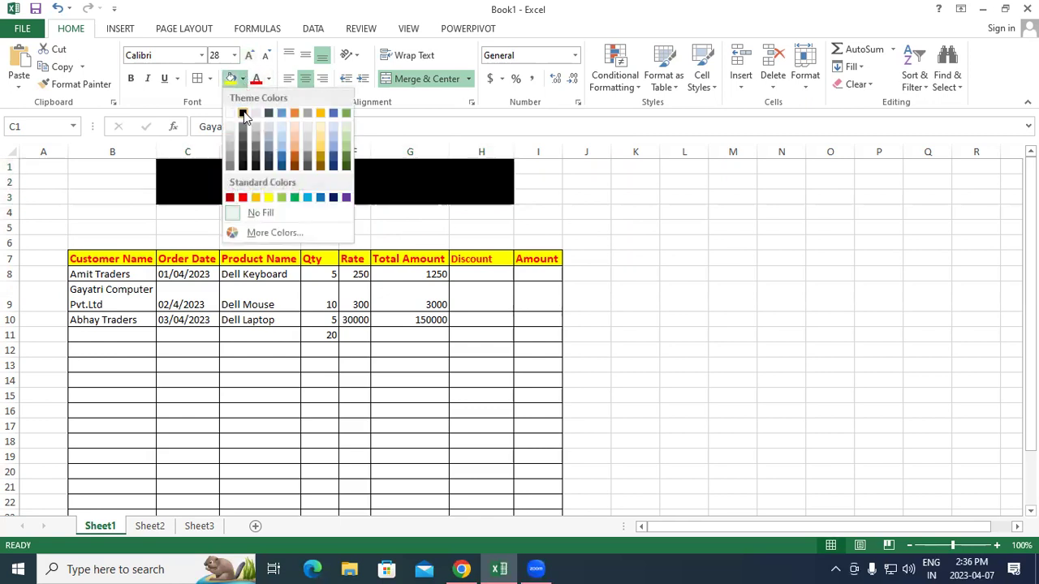
click(242, 112)
click(269, 81)
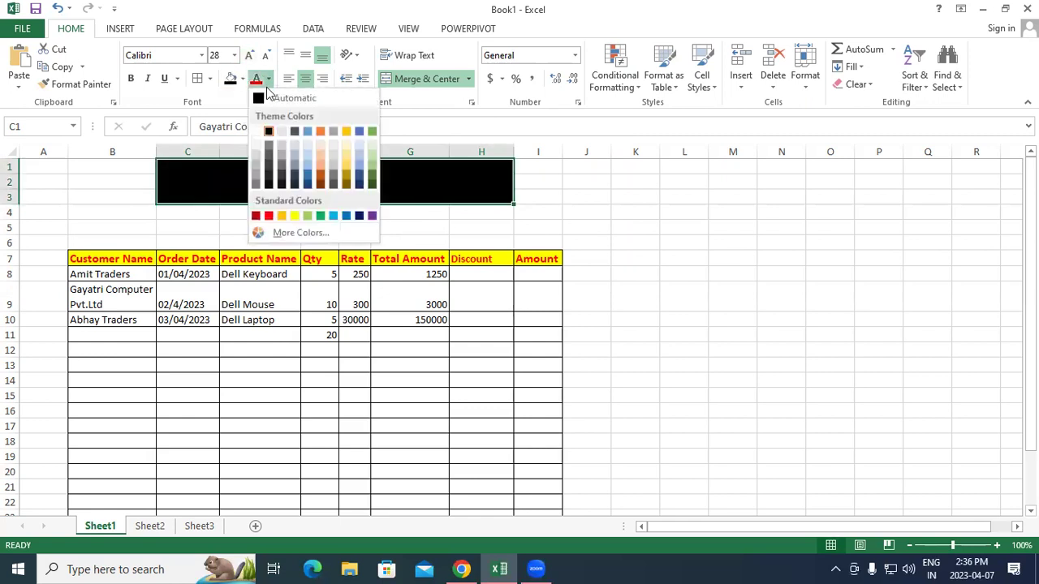
click(258, 130)
click(420, 245)
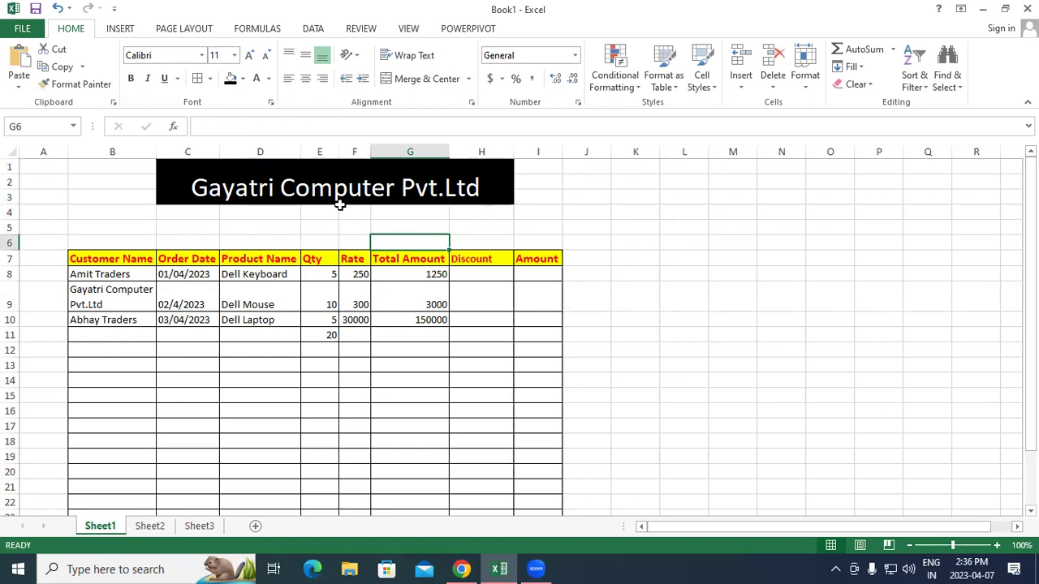
Step: Select the range K1:M5 beside the title banner
click(468, 77)
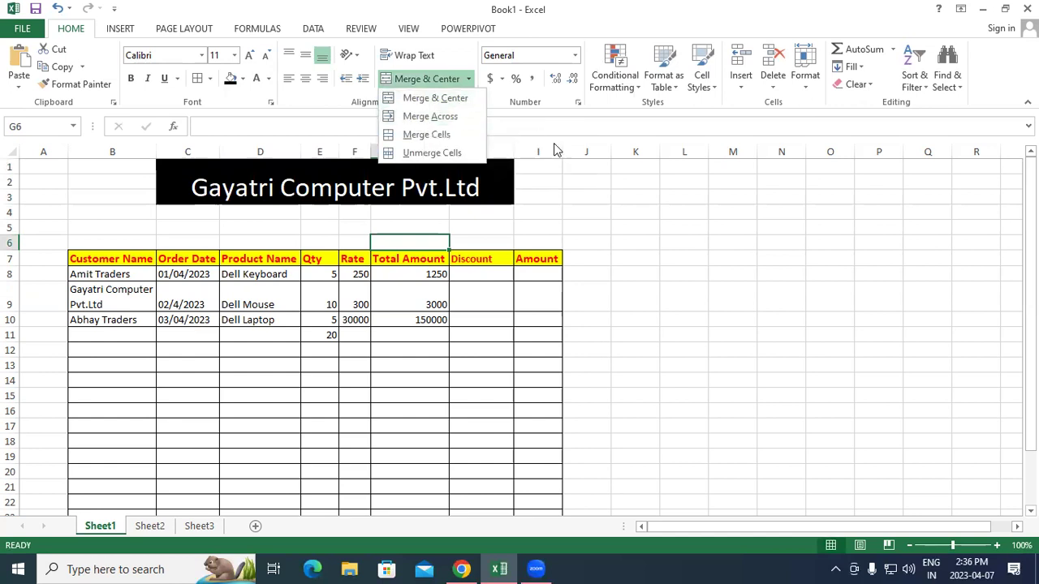
click(668, 211)
click(622, 169)
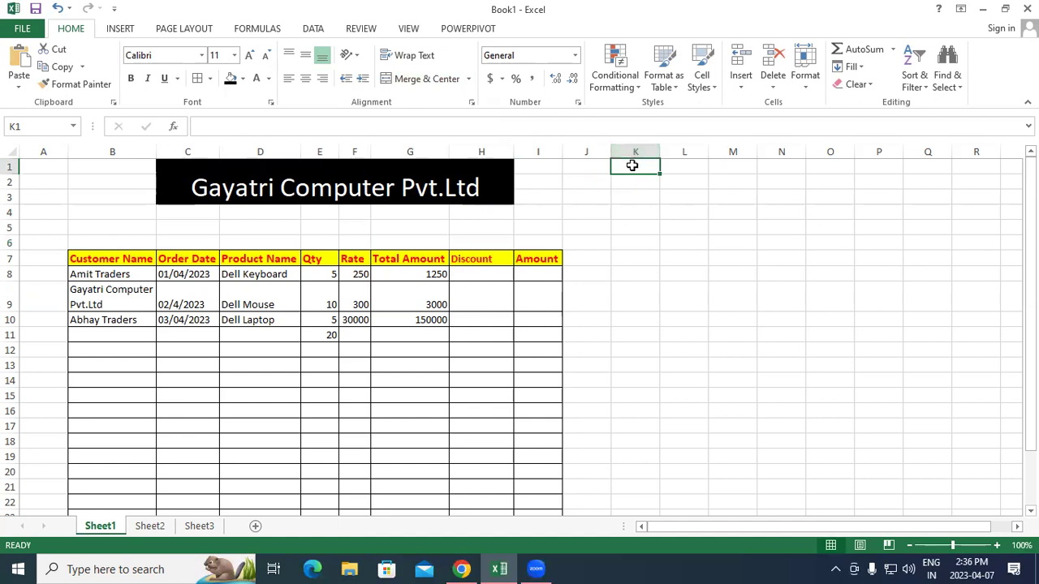
drag(632, 164, 720, 165)
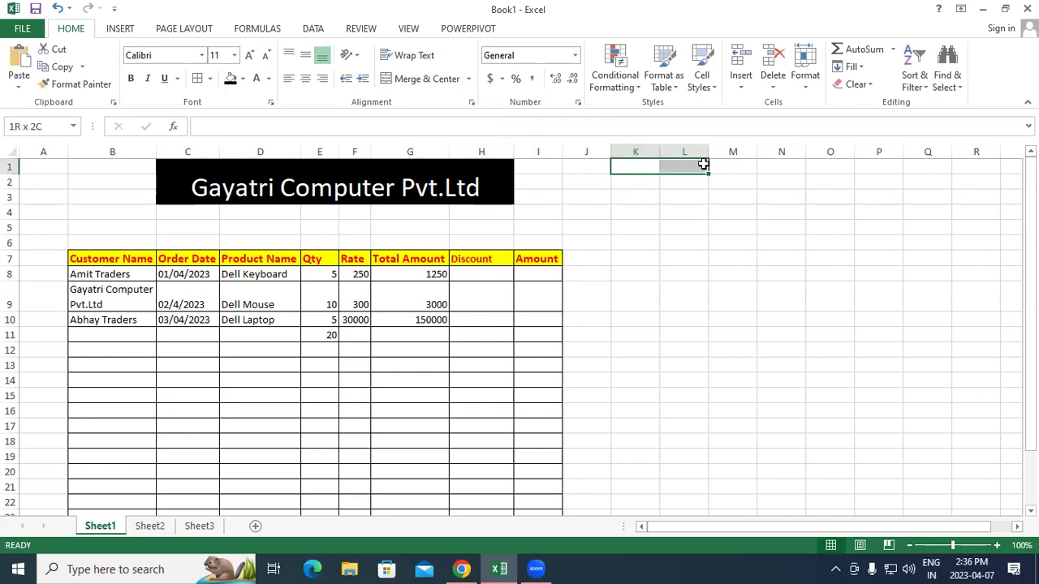
click(688, 211)
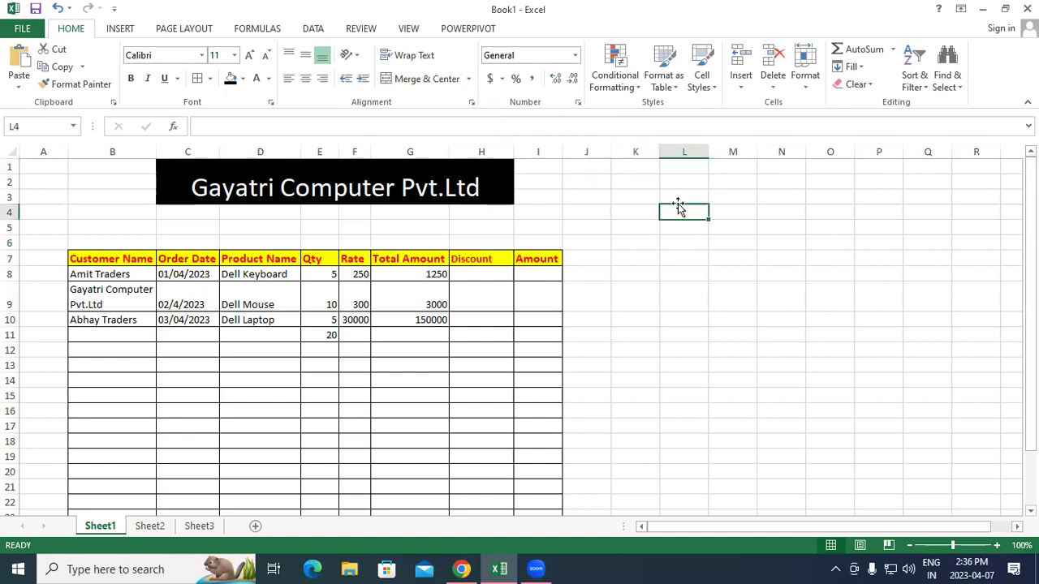
click(636, 169)
drag(636, 168, 718, 160)
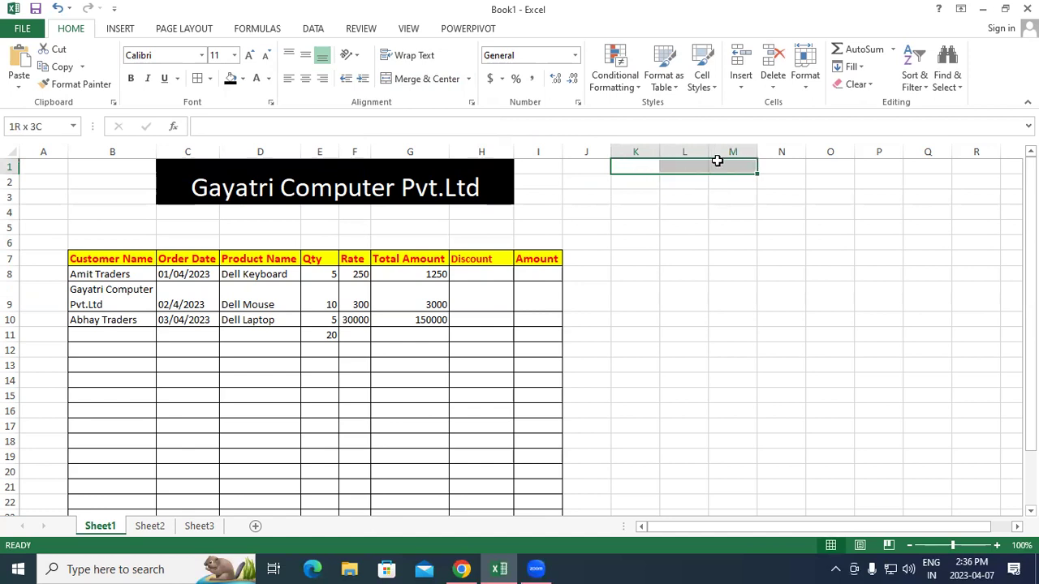
drag(718, 160, 734, 232)
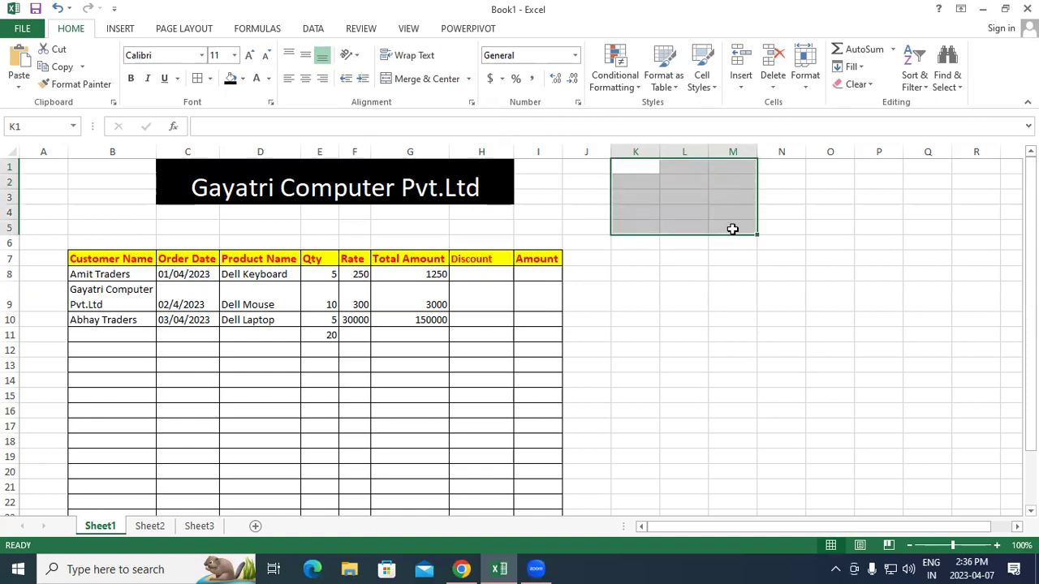
Step: Apply Merge Across to K1:M5 and check that rows 1–4 are each merged
click(467, 81)
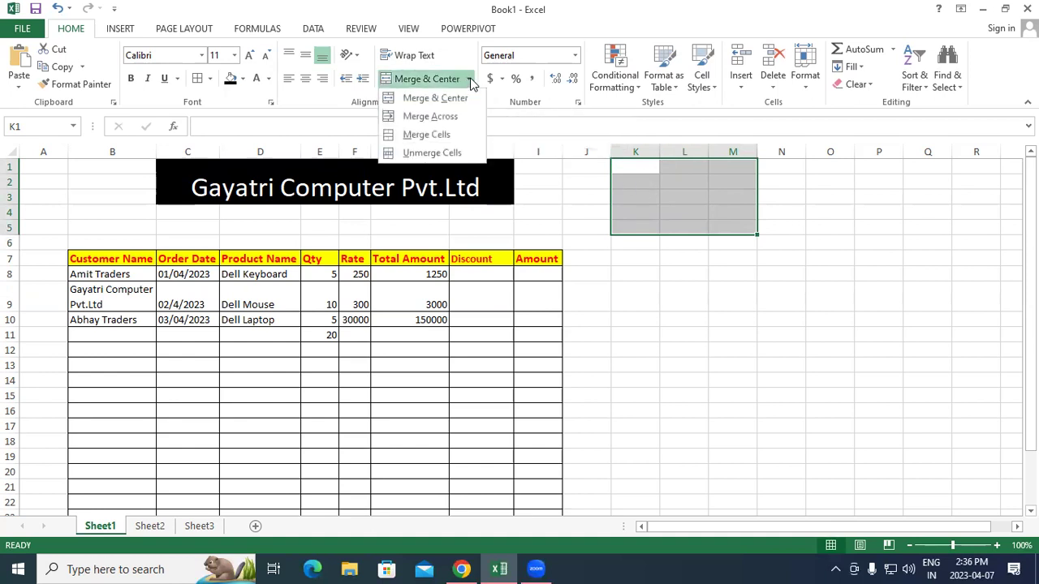
click(443, 118)
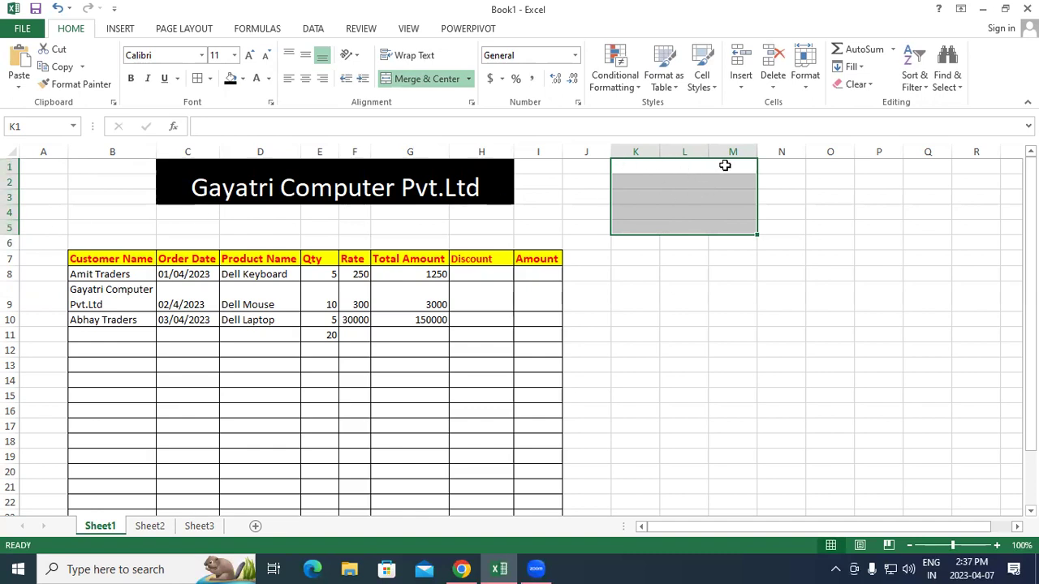
click(725, 165)
click(659, 184)
click(656, 198)
click(654, 211)
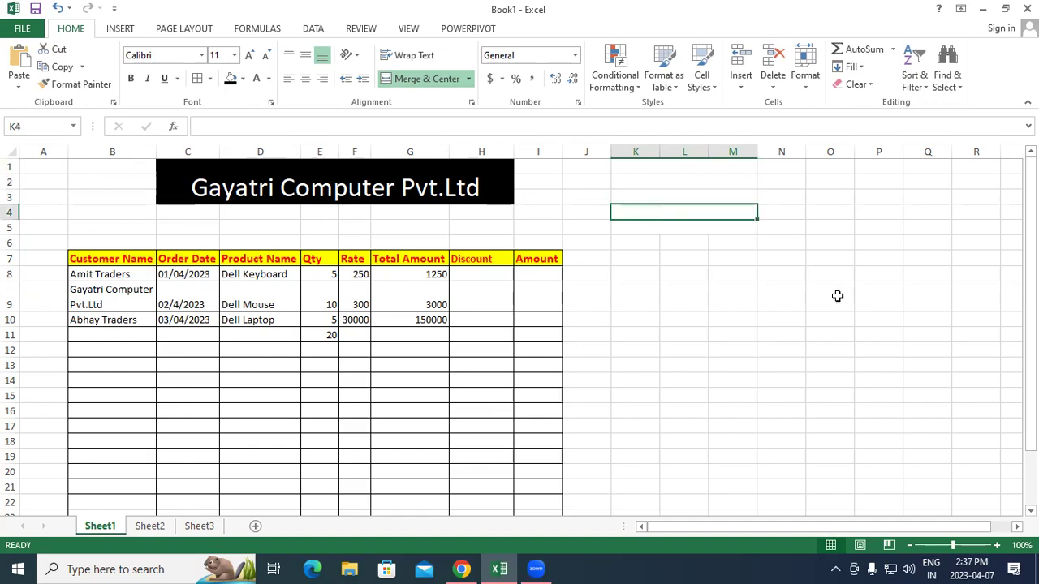
drag(647, 168, 649, 211)
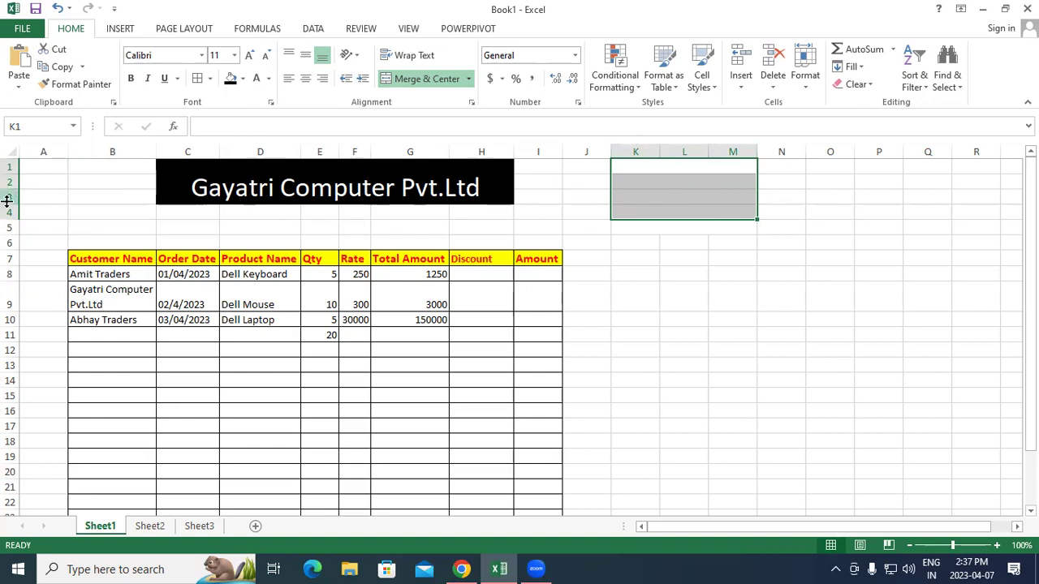
click(821, 304)
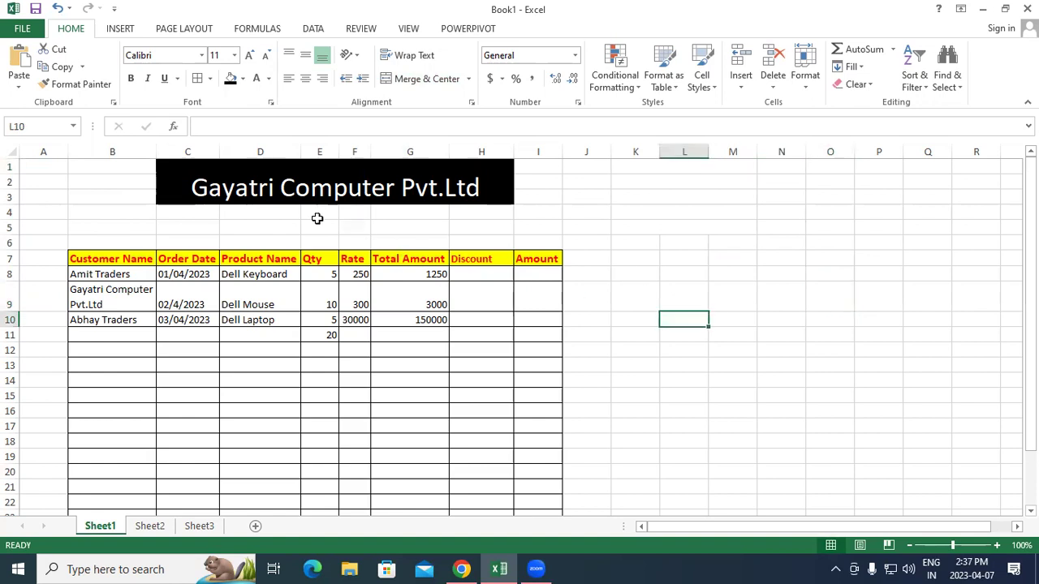
Step: Merge rows 4–6 across columns D:G, then enter 'Padrauna Kushinagar' in row 4, centred
drag(280, 214, 400, 241)
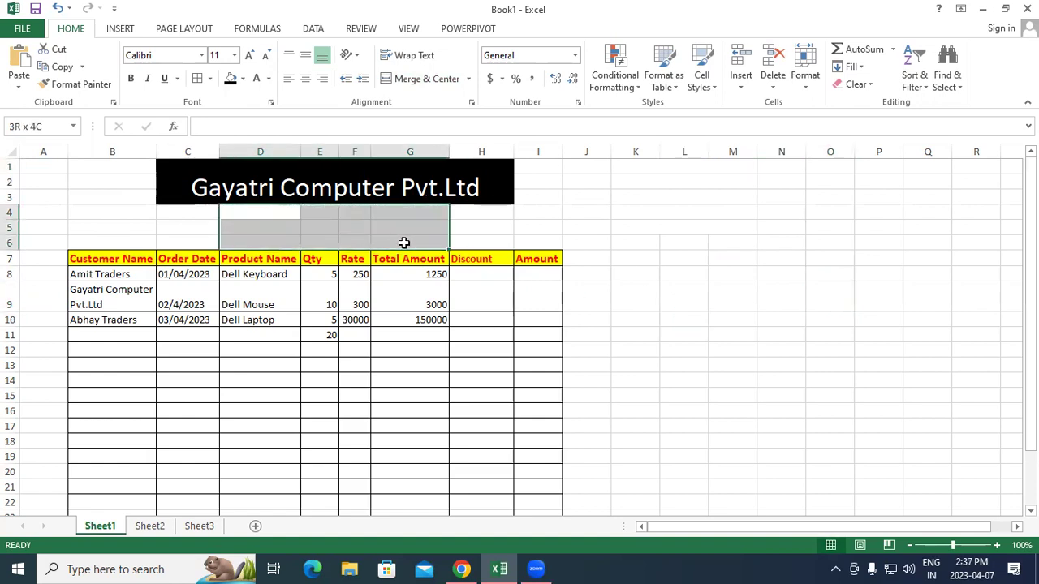
click(470, 79)
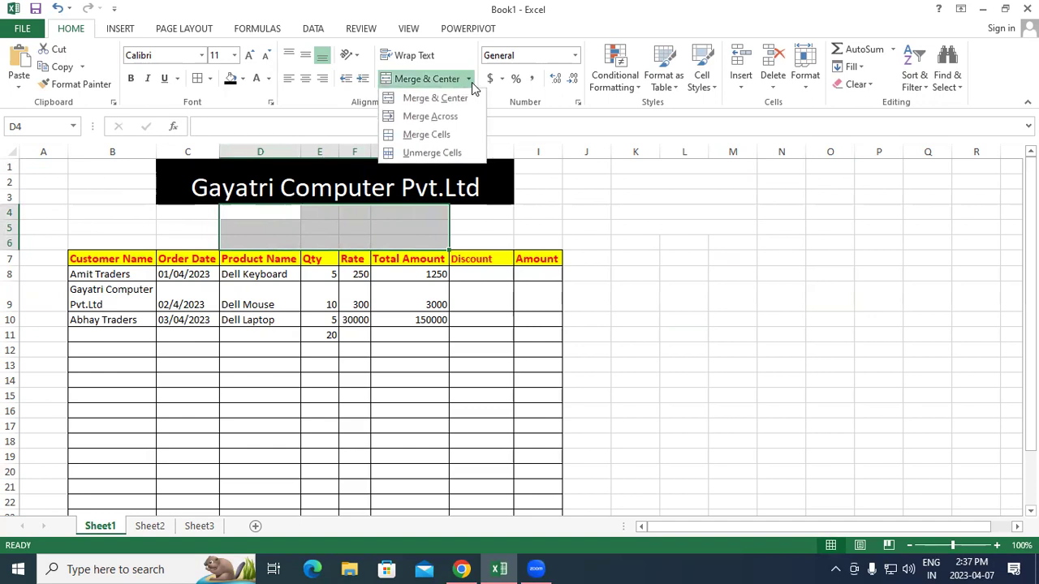
click(430, 116)
click(316, 209)
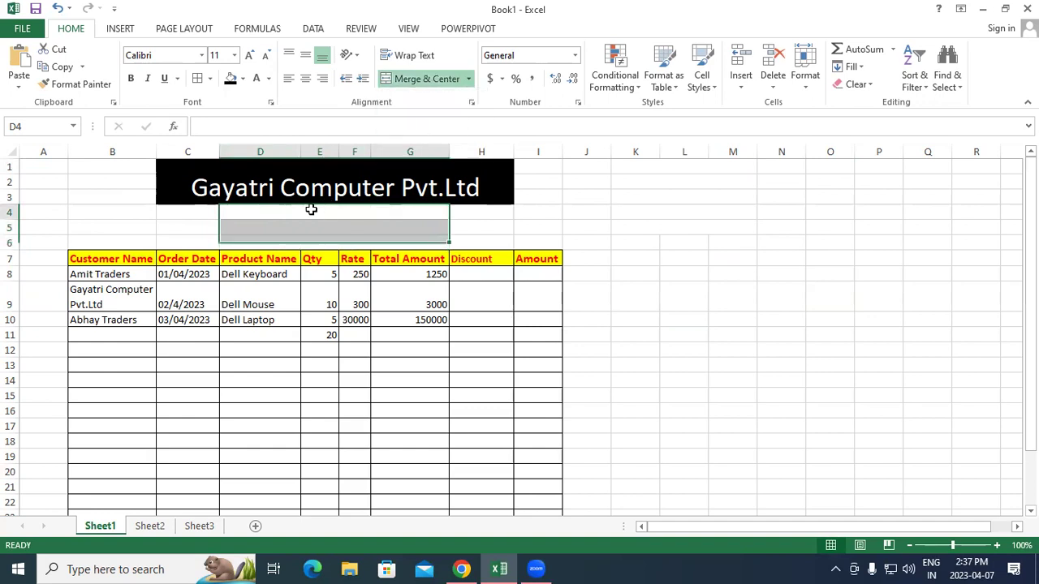
text(Padrauna Kushina)
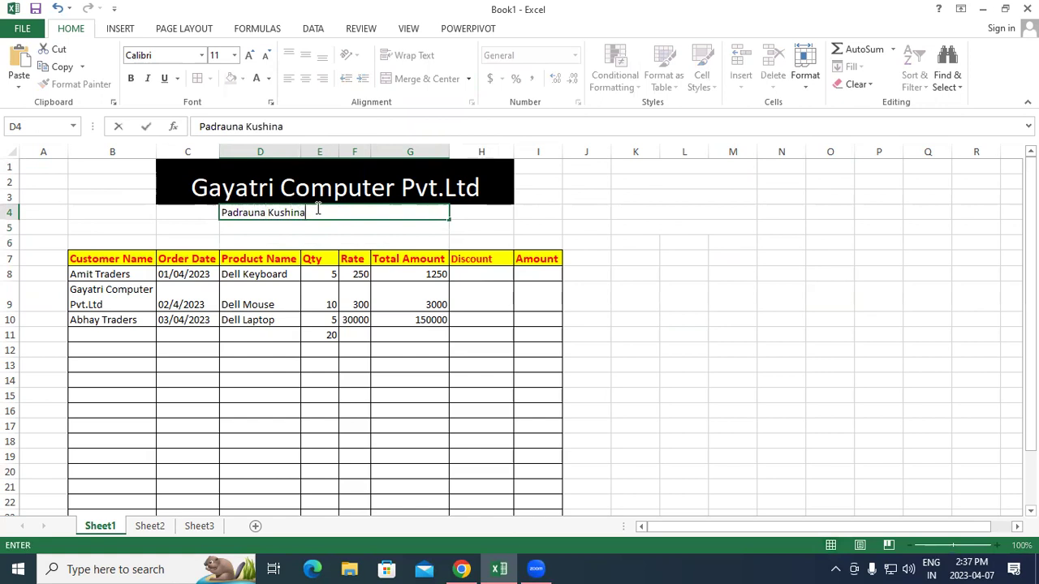
text(gar)
click(354, 235)
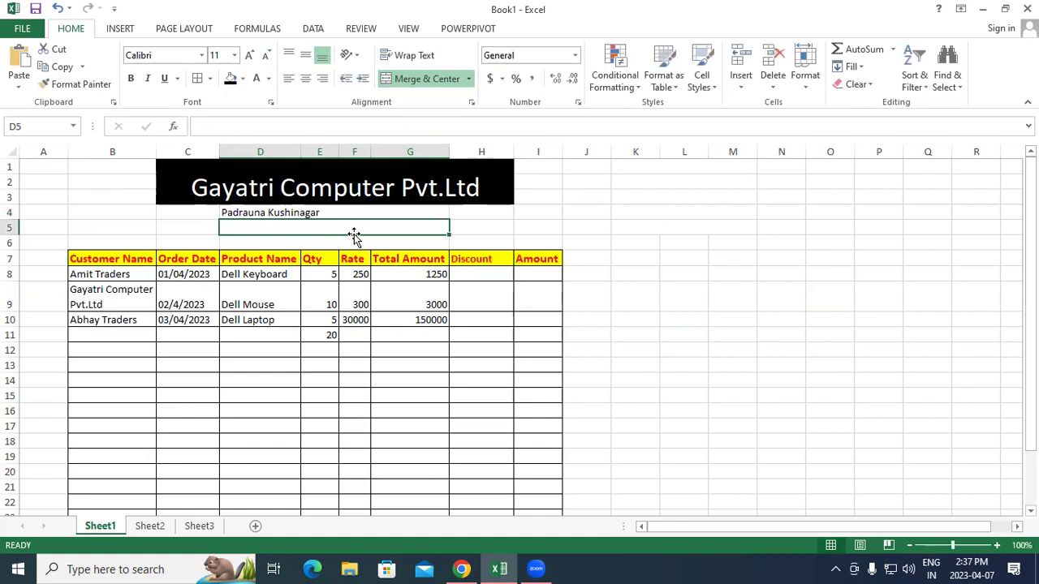
click(329, 212)
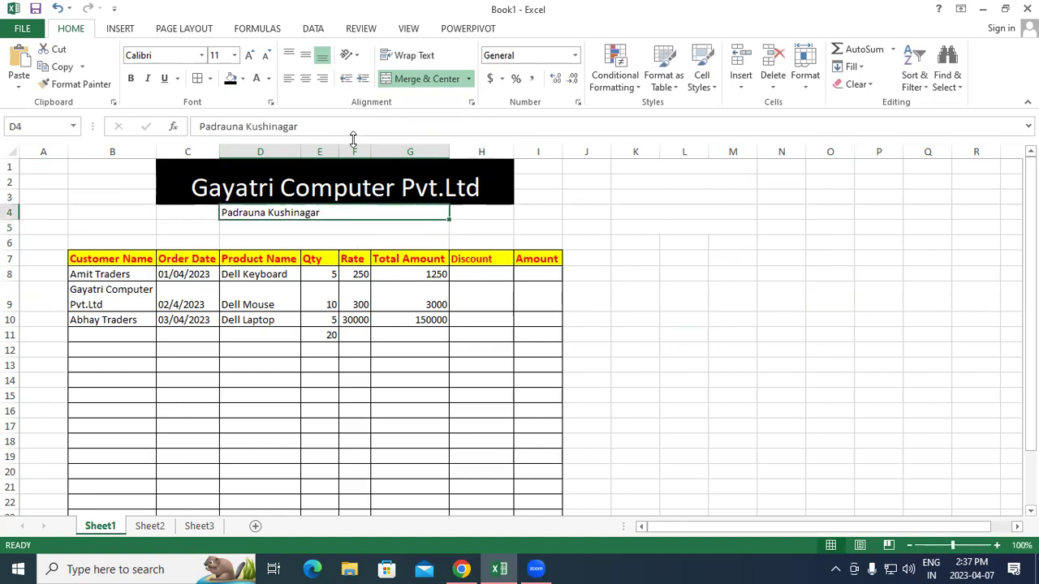
click(305, 78)
Step: Enter the tagline 'A Complete Computer Learning Center' in the merged row 5 cell
click(315, 224)
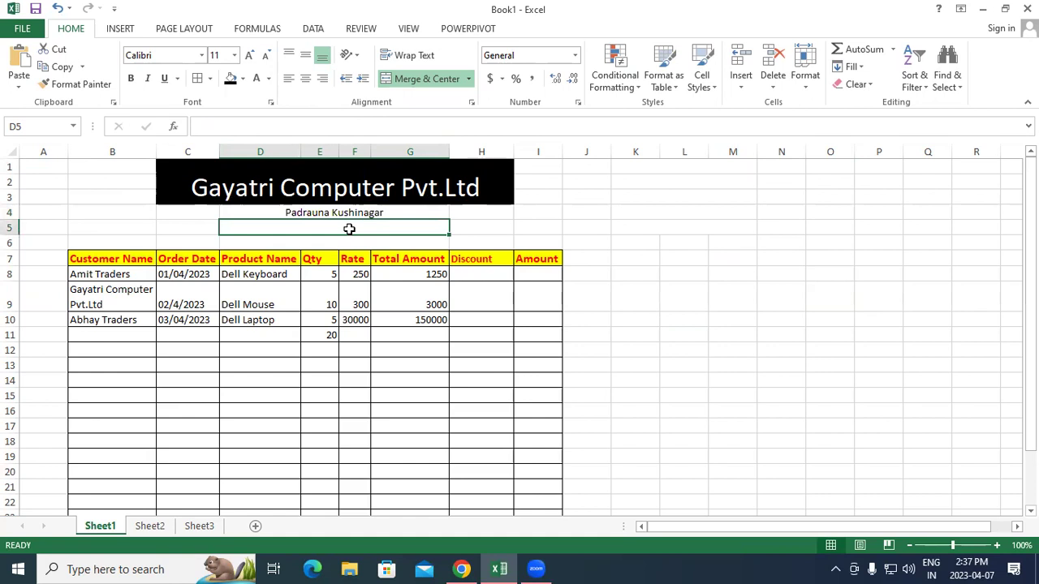
text(A)
key(BackSpace)
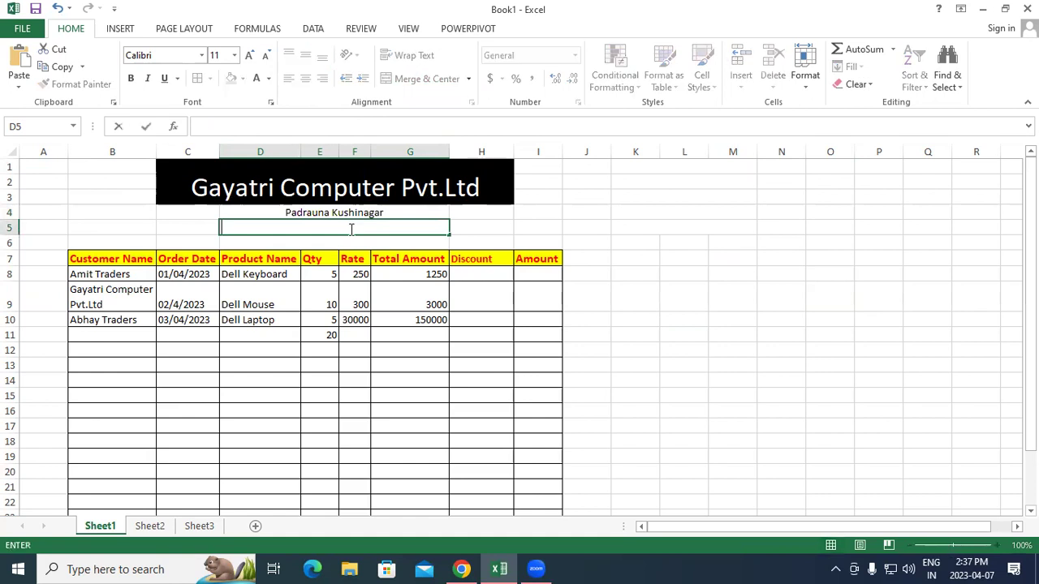
text(A Coml)
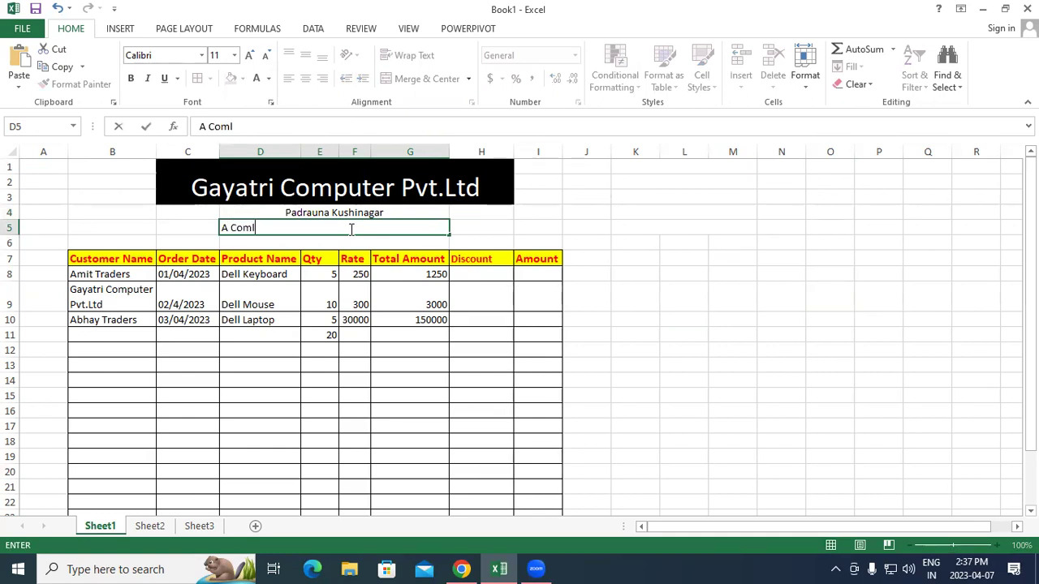
key(BackSpace)
text(plete Computer Learning Center)
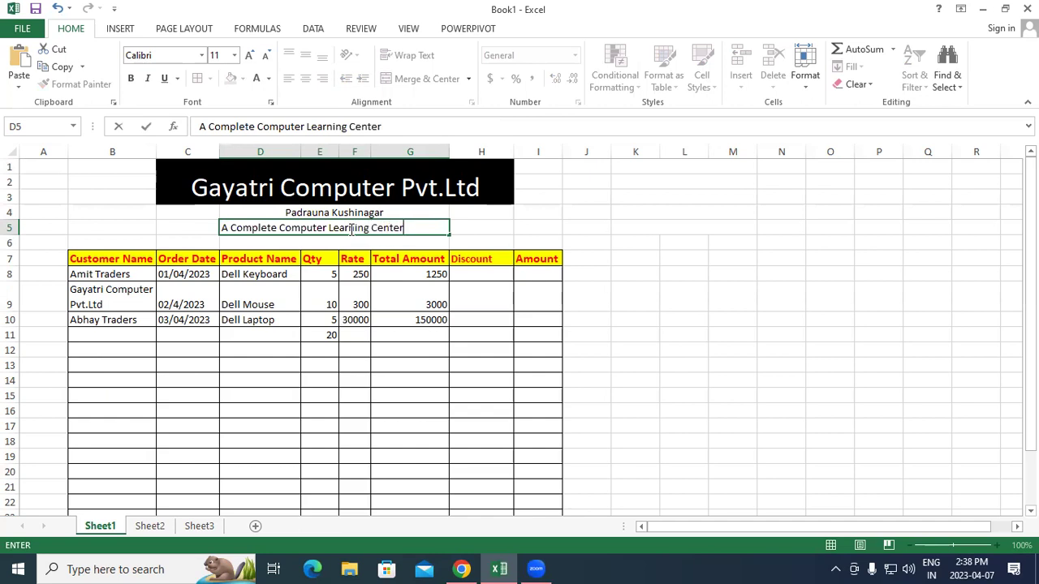
click(519, 228)
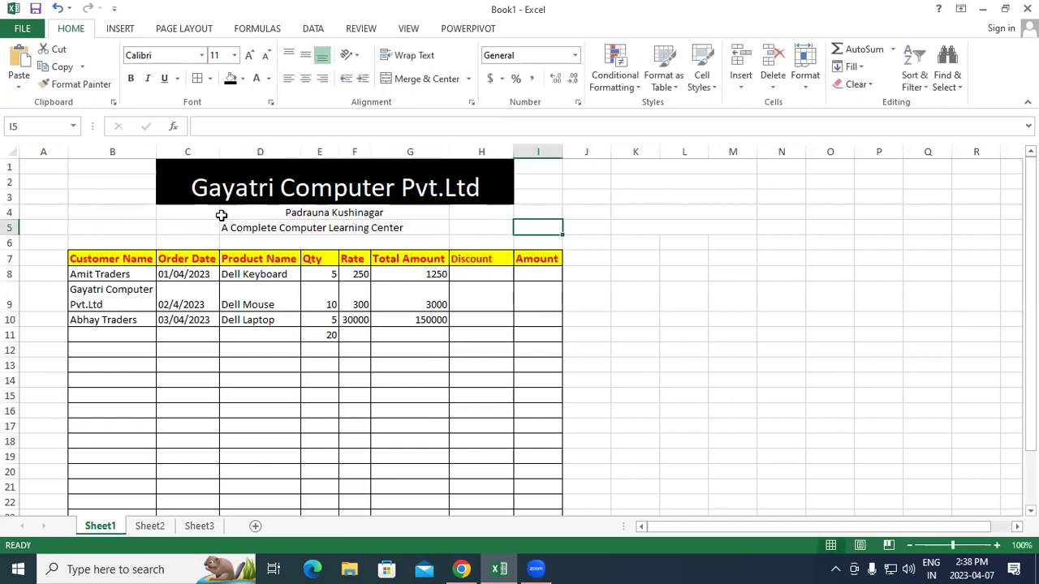
Step: Give C4:H5 a black fill with white font to extend the banner
drag(195, 215, 478, 228)
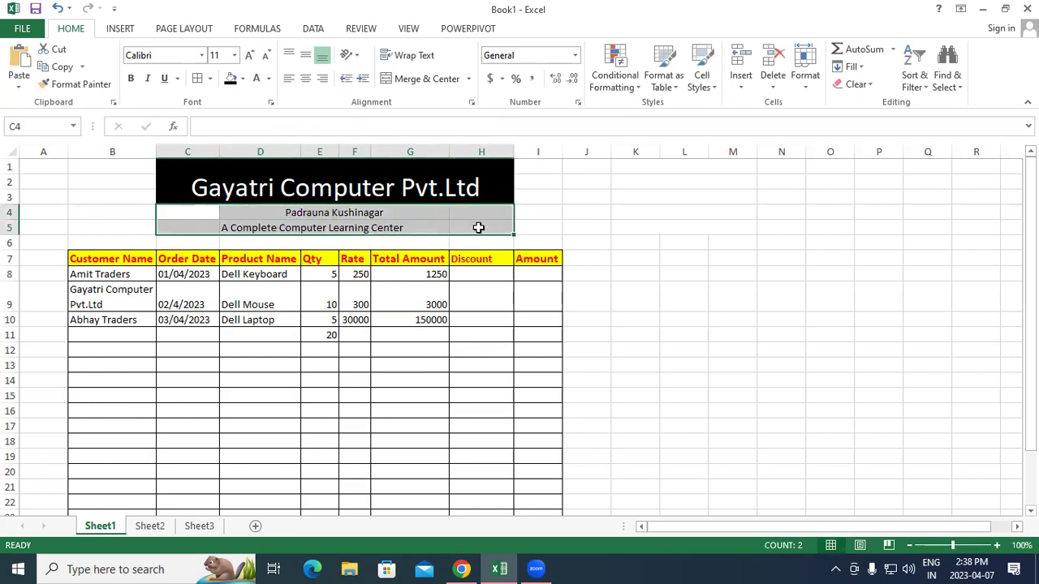
click(232, 79)
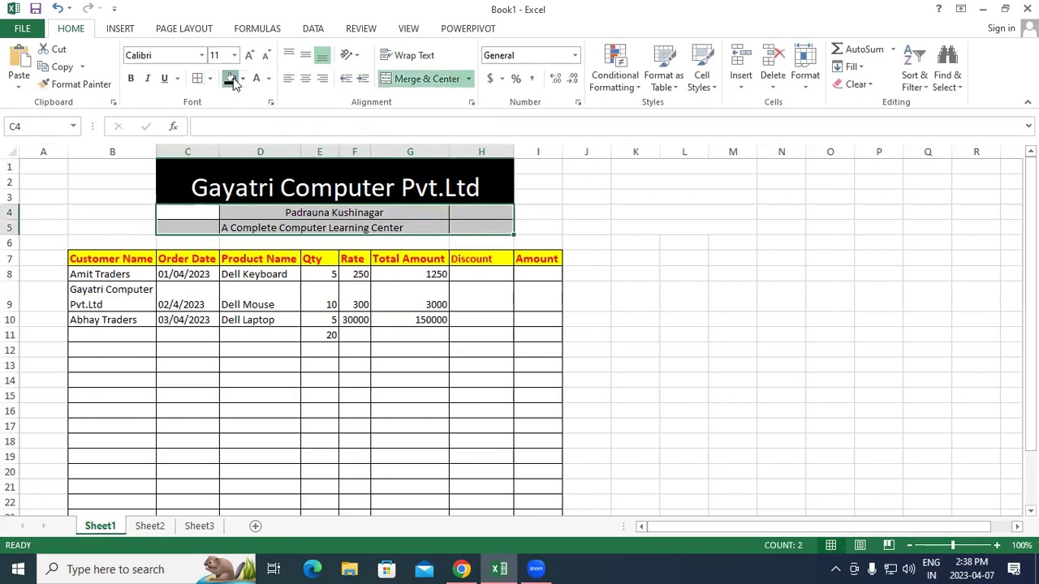
click(231, 79)
click(256, 79)
click(685, 294)
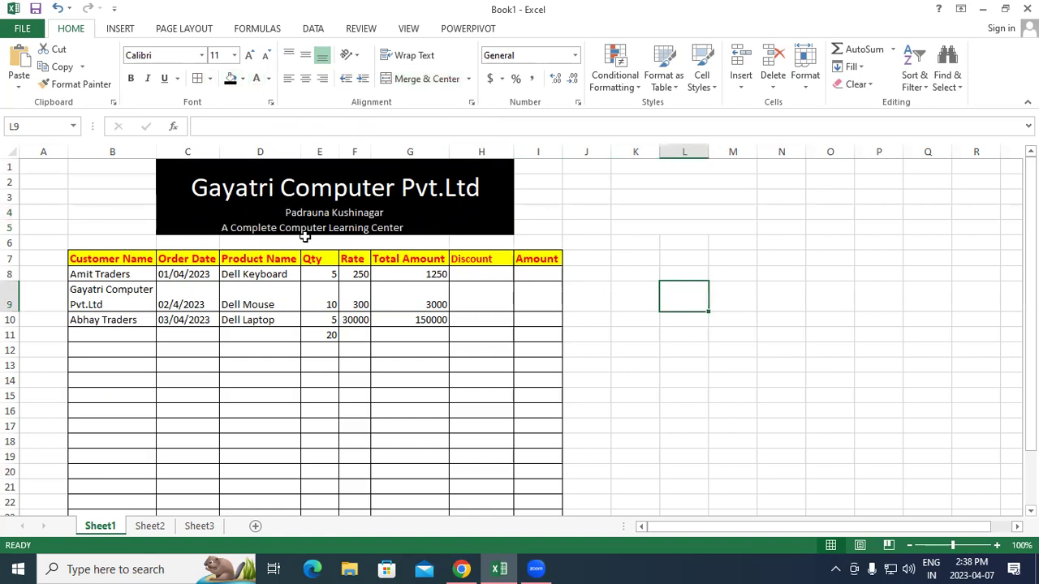
Step: Make the subtitle lines in D4:G5 bold and enlarge them to 14 pt
drag(254, 212, 439, 230)
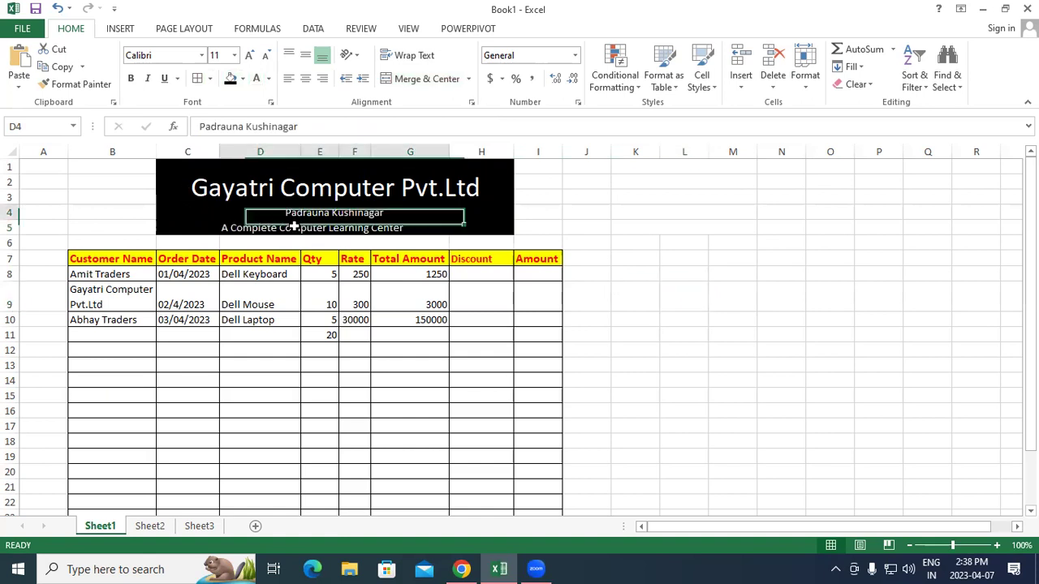
click(132, 80)
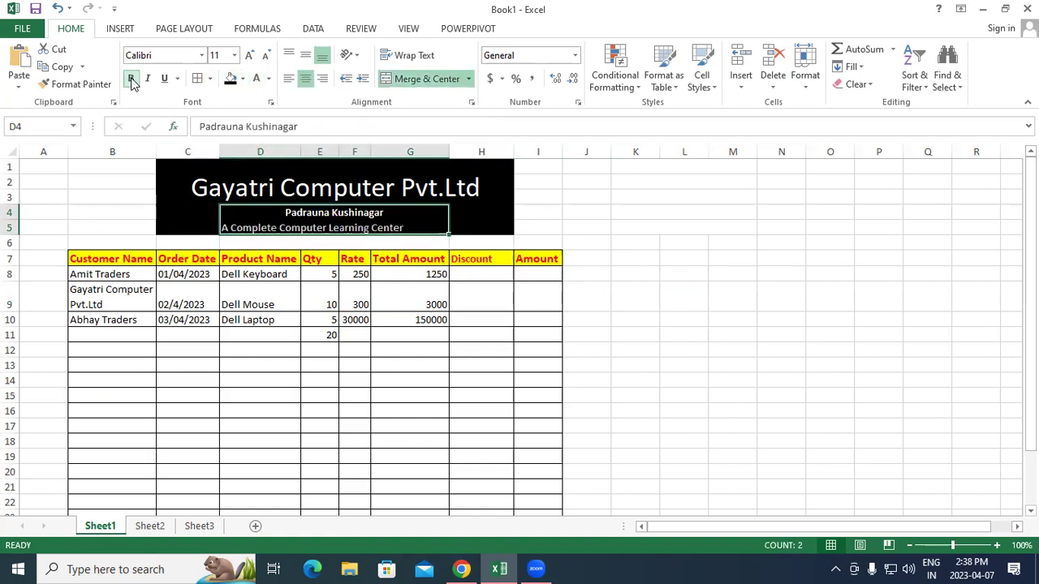
click(249, 56)
click(250, 55)
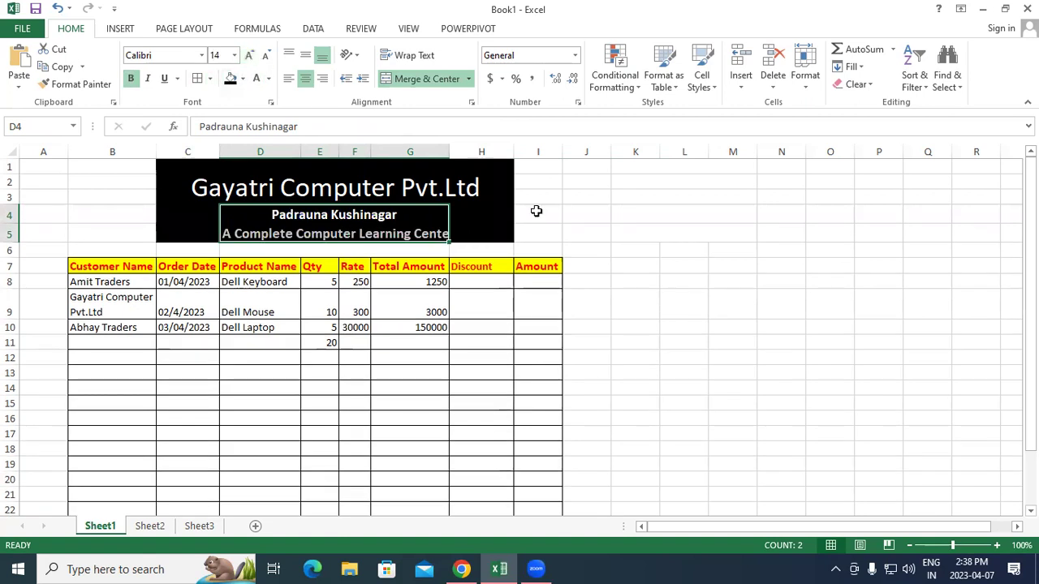
click(732, 288)
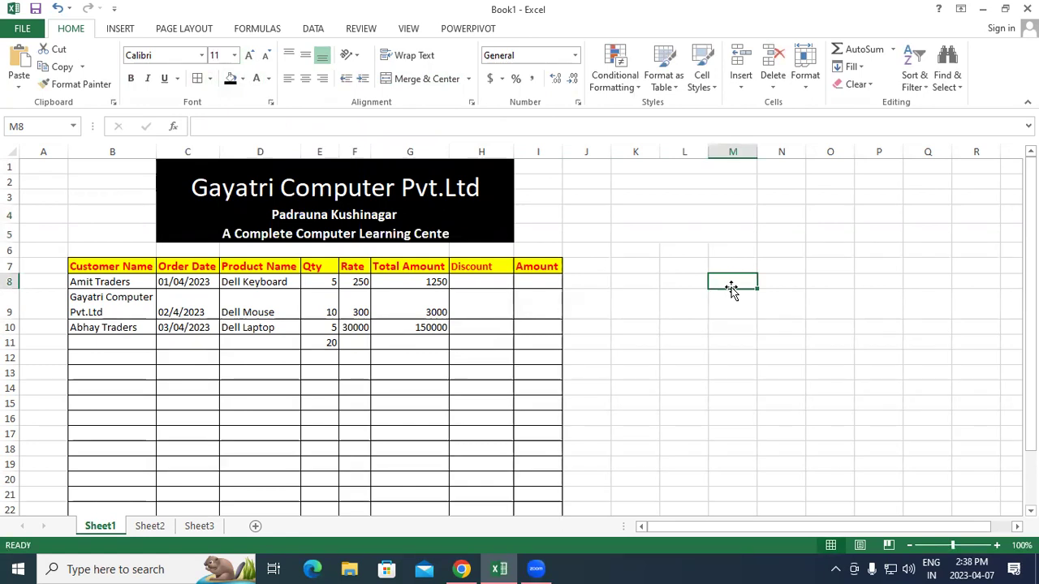
click(469, 79)
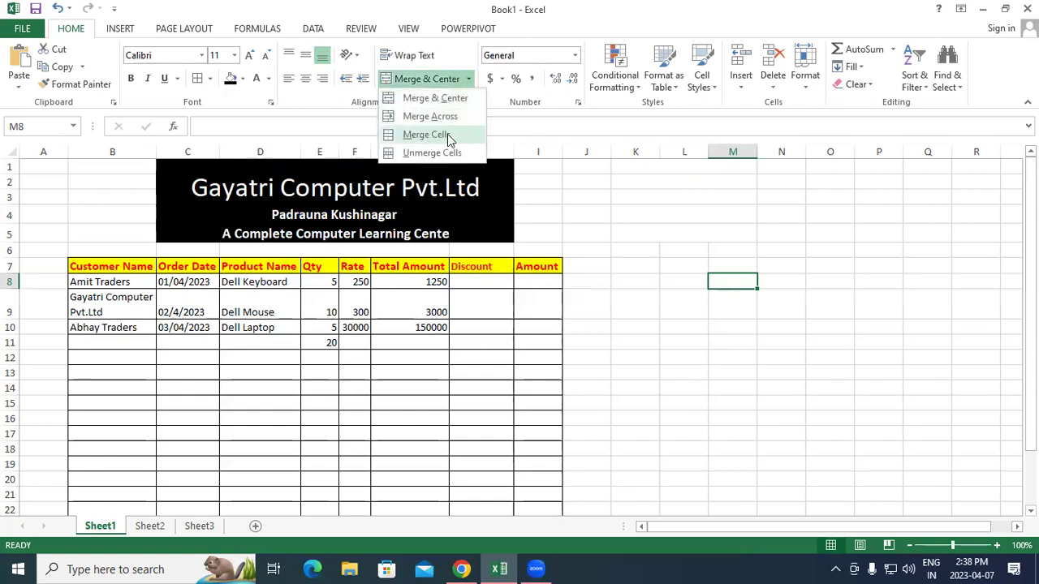
Step: Merge K6:Q9 into a single cell and enter the word 'Gayatri' in it
click(727, 346)
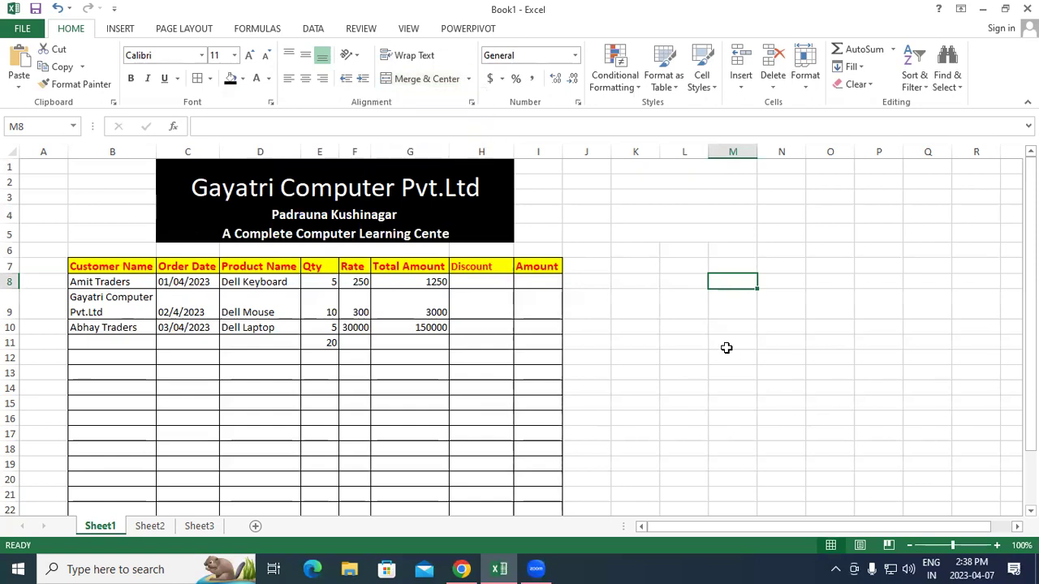
mouse_move(638, 252)
mouse_down()
mouse_move(718, 293)
mouse_move(933, 301)
mouse_up()
click(469, 81)
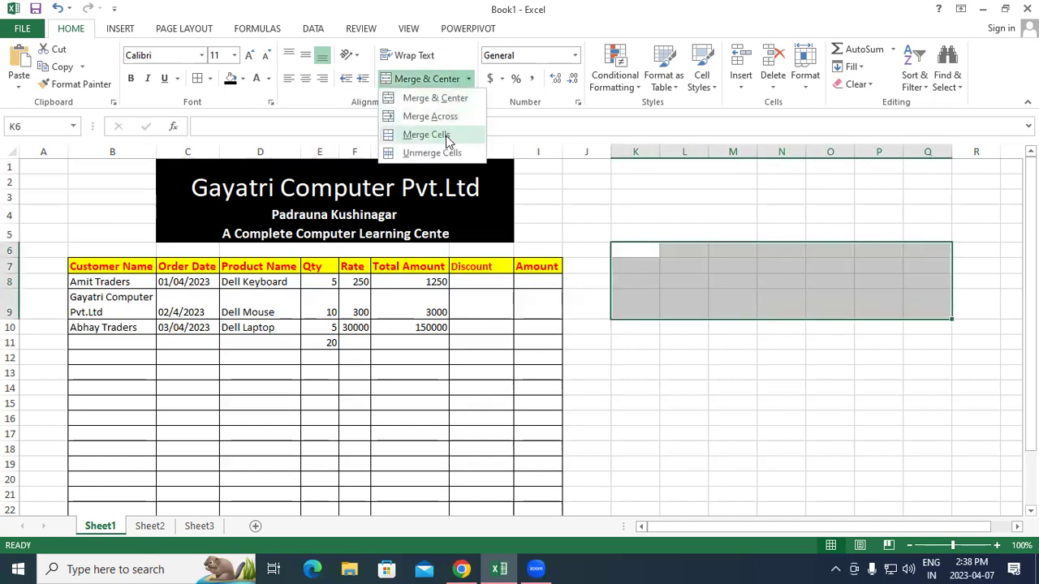
click(449, 133)
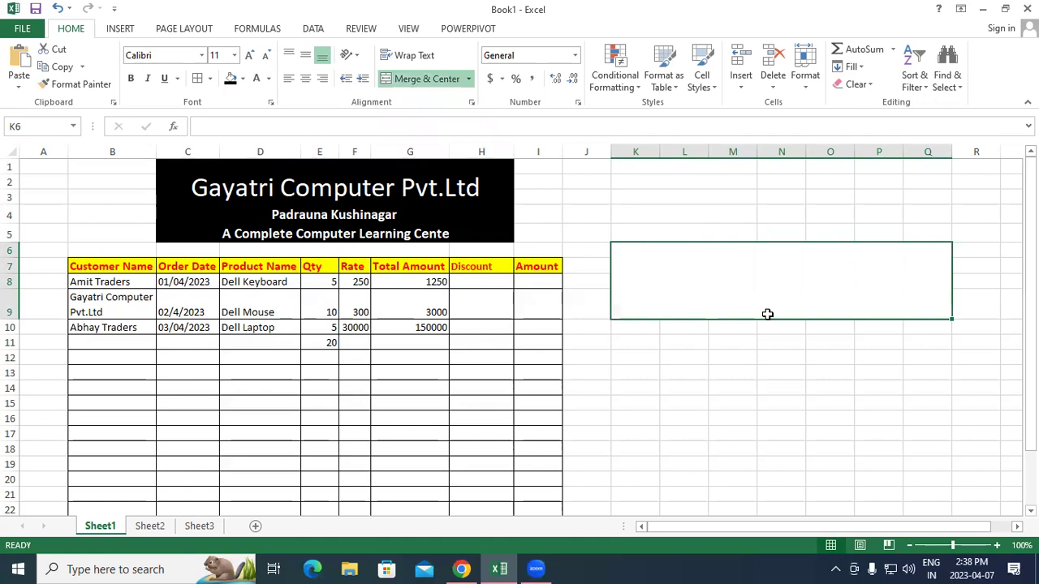
text(Gayatri)
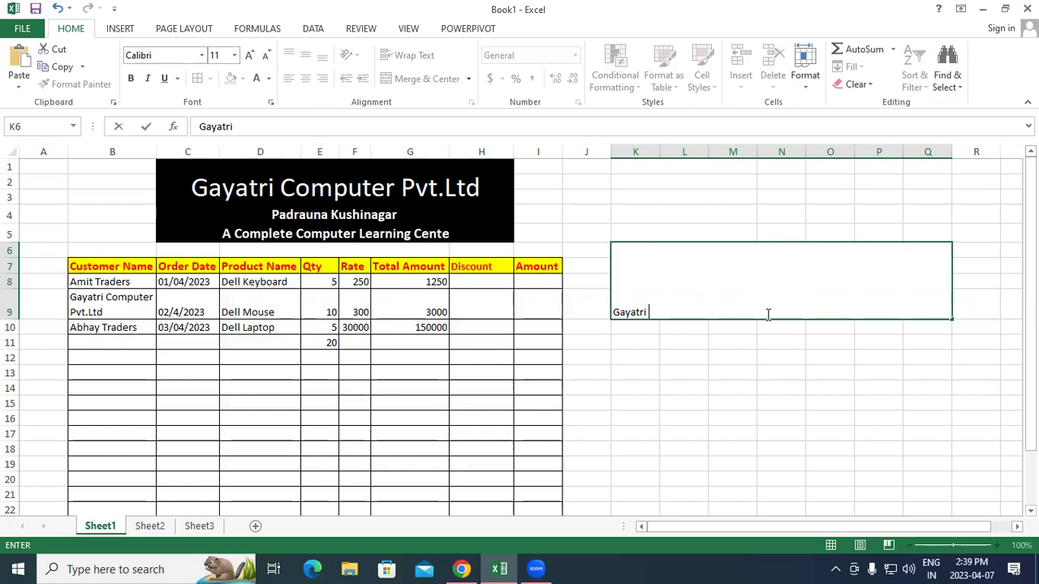
click(761, 417)
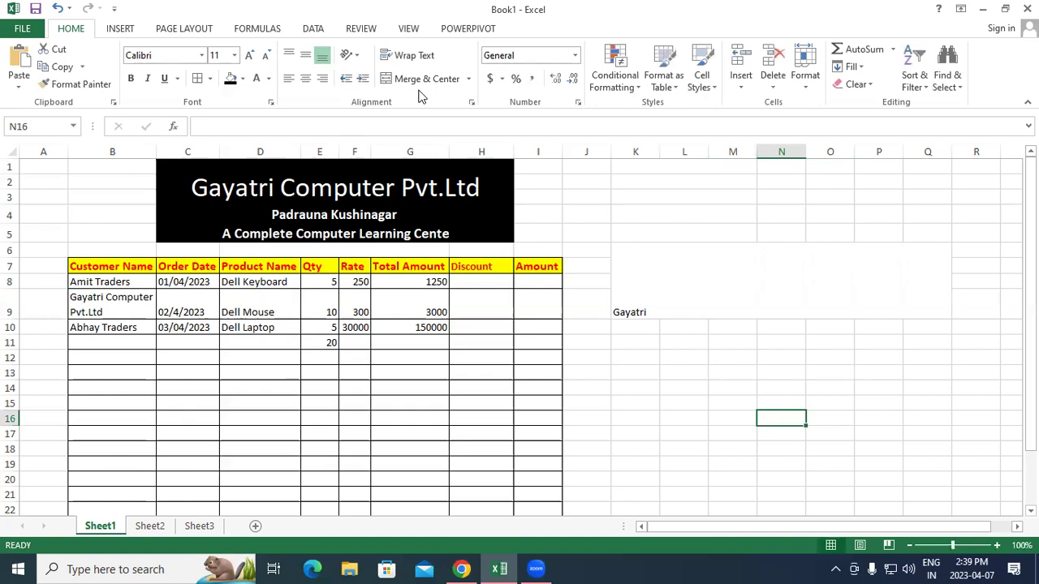
Step: Unmerge the Gayatri block back into separate cells K6:Q9
click(467, 79)
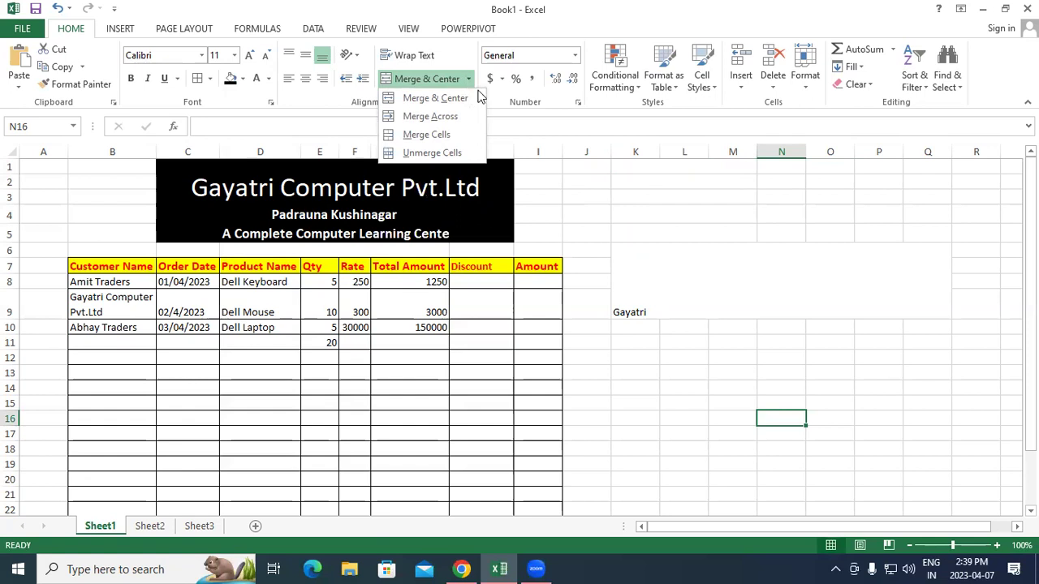
click(691, 277)
click(691, 277)
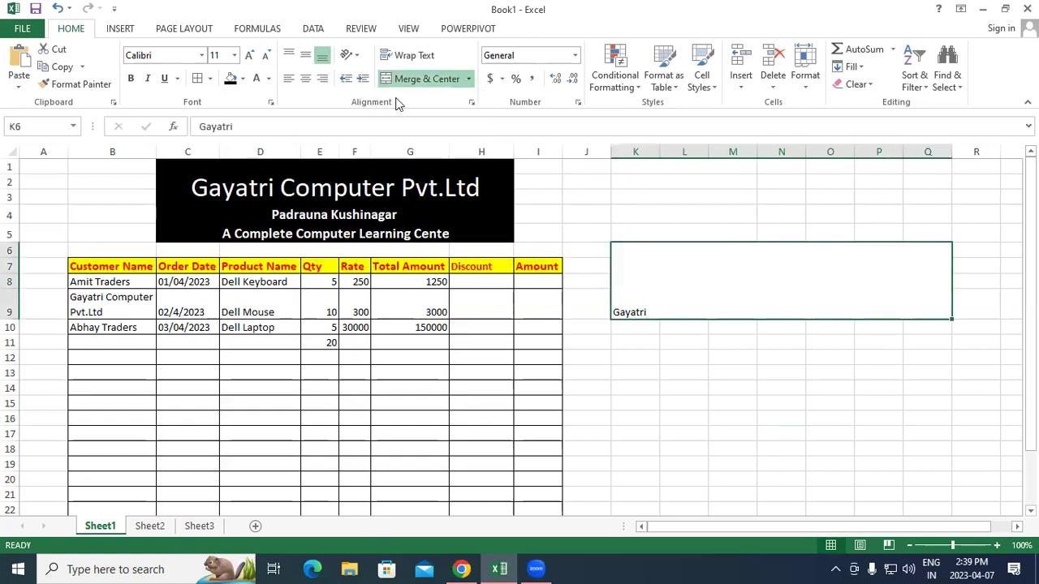
click(469, 79)
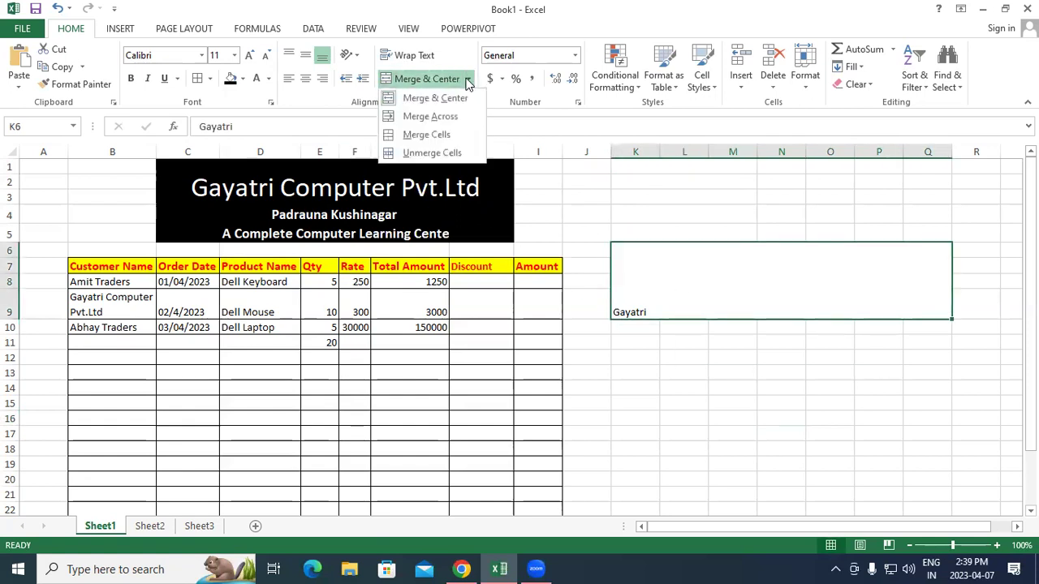
click(432, 153)
click(704, 372)
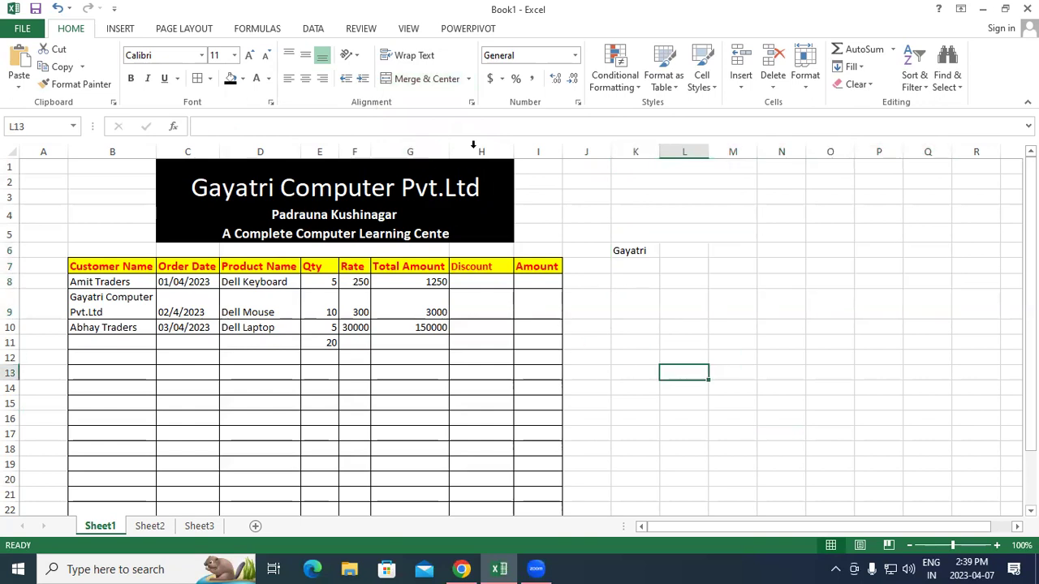
click(468, 79)
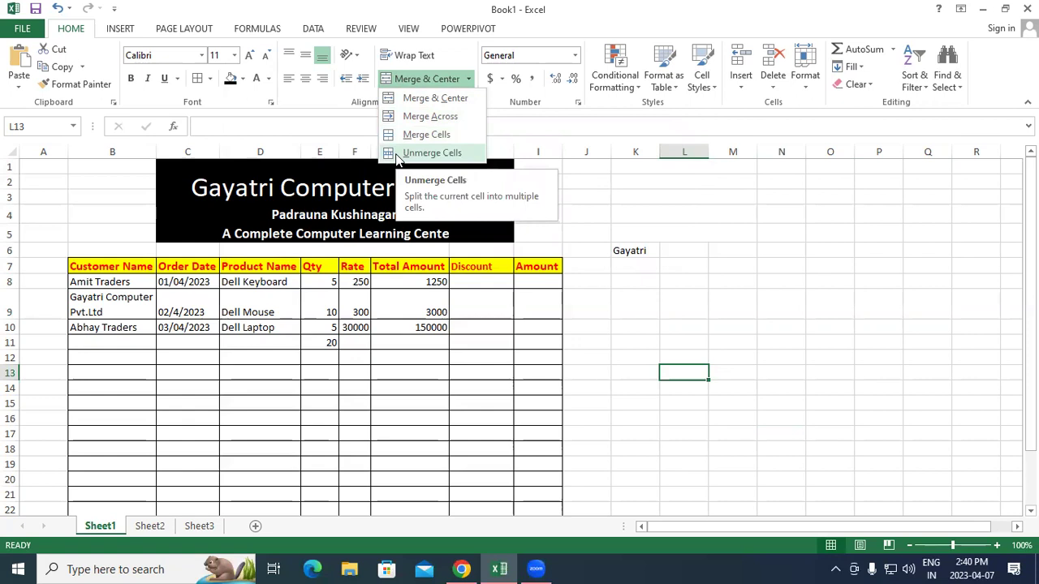
click(621, 388)
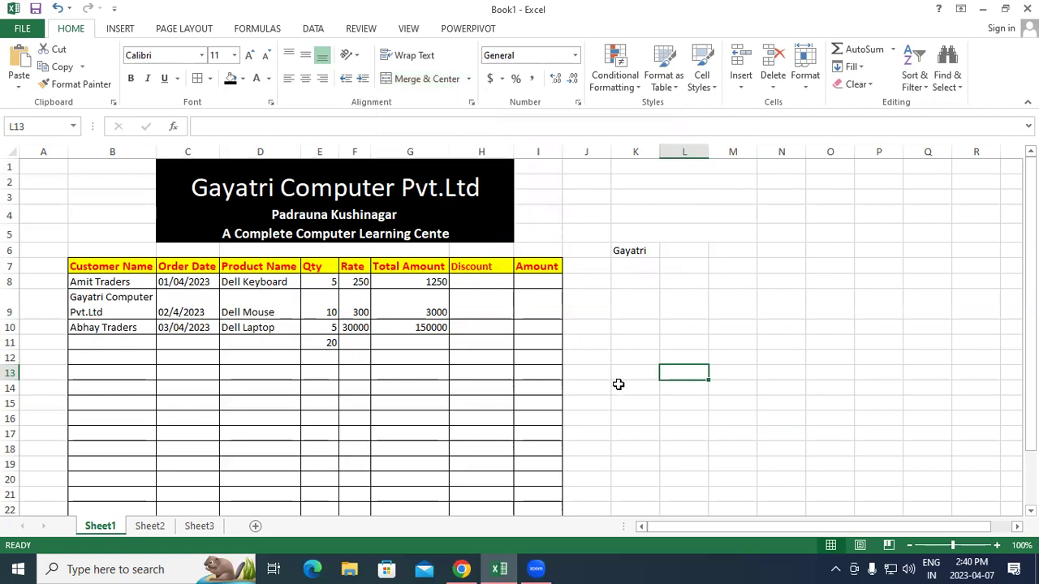
click(605, 325)
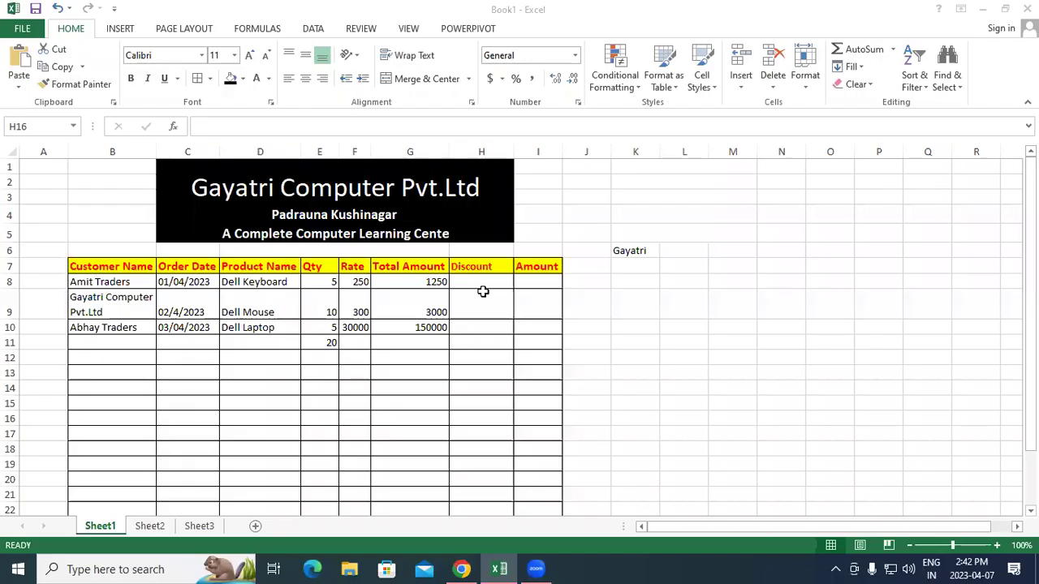
click(483, 286)
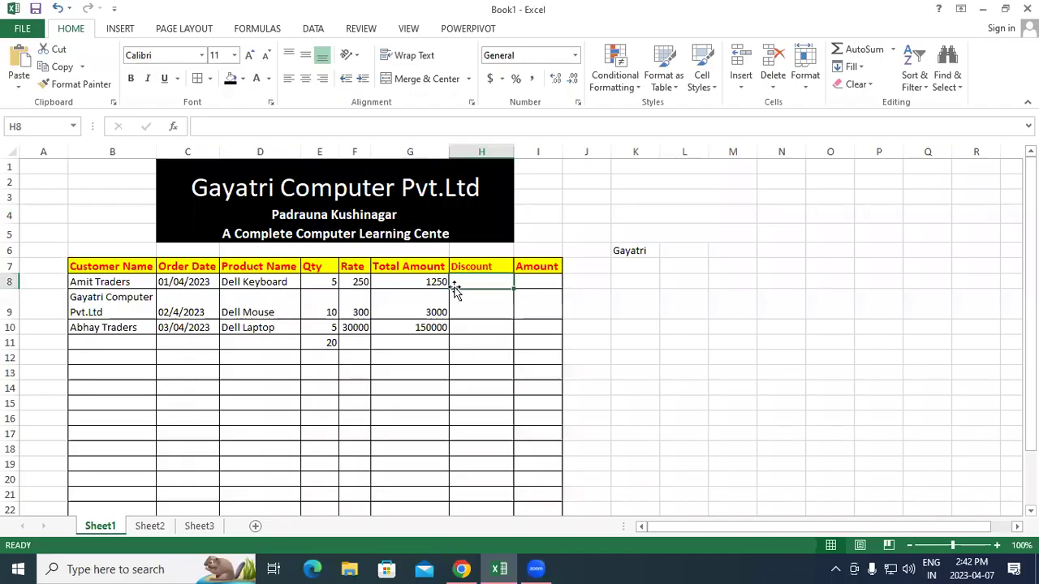
click(104, 286)
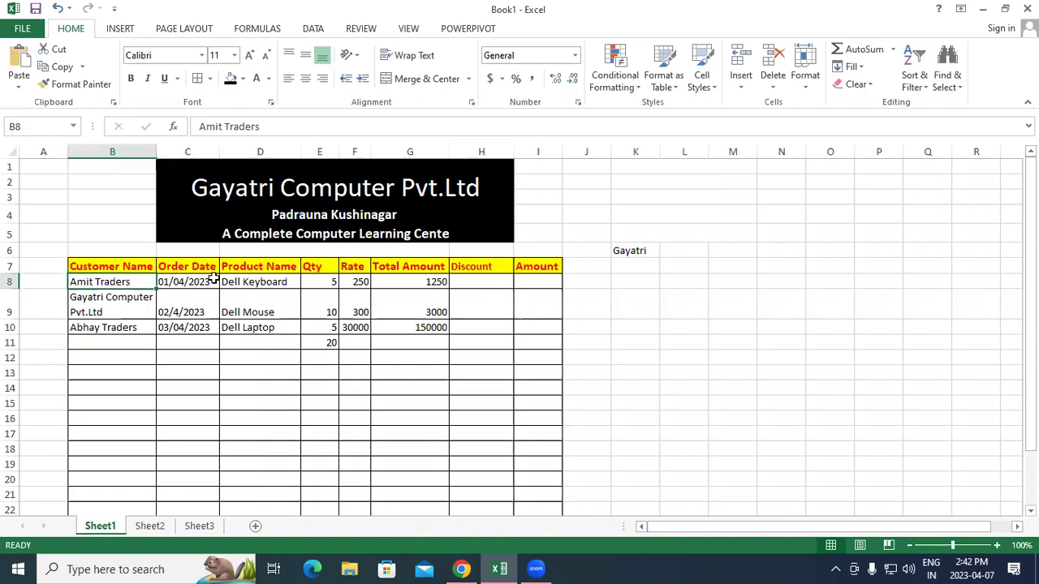
click(273, 279)
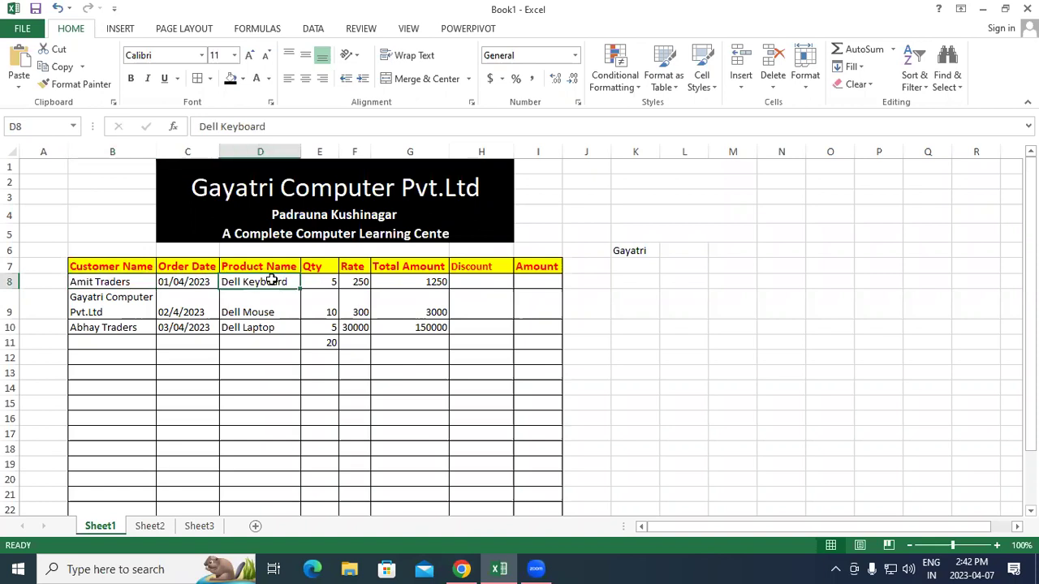
click(321, 266)
click(317, 284)
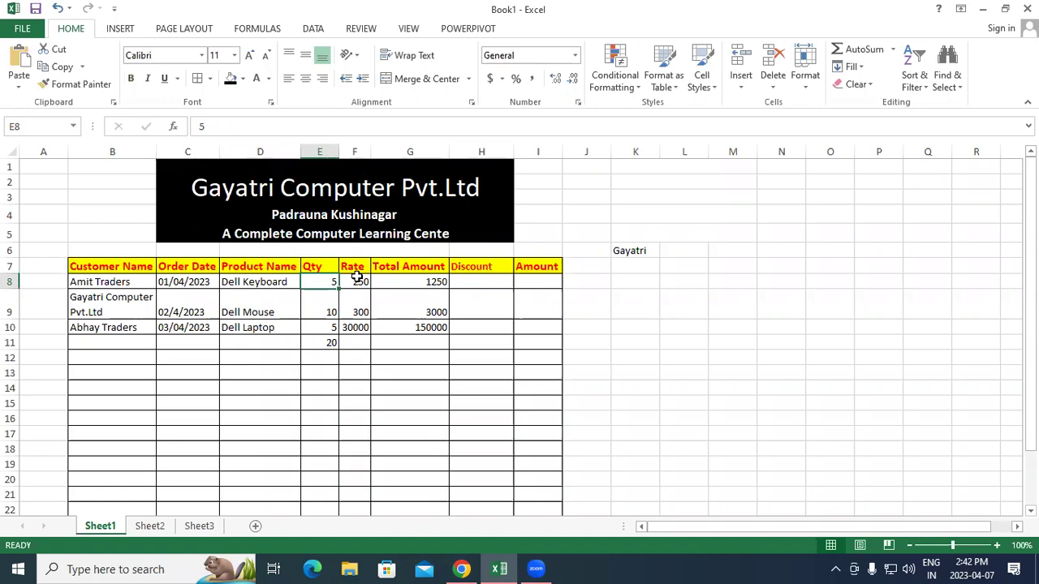
click(358, 281)
click(392, 264)
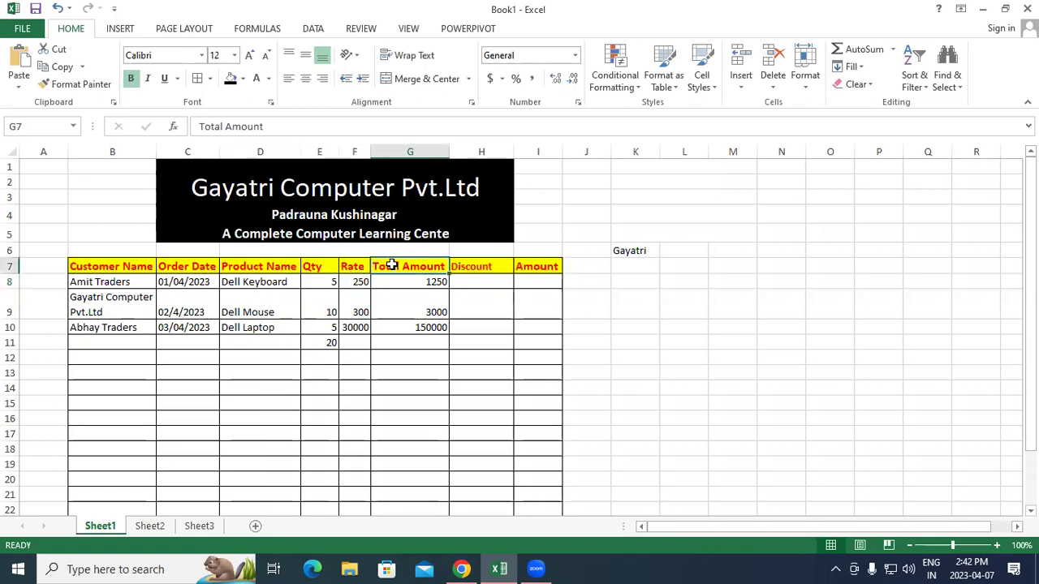
click(422, 283)
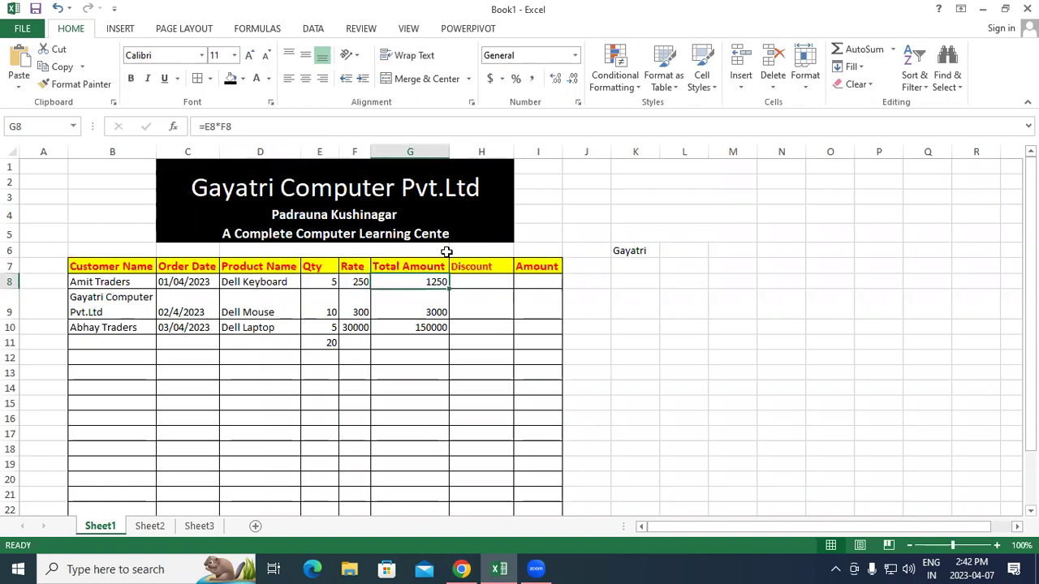
click(475, 283)
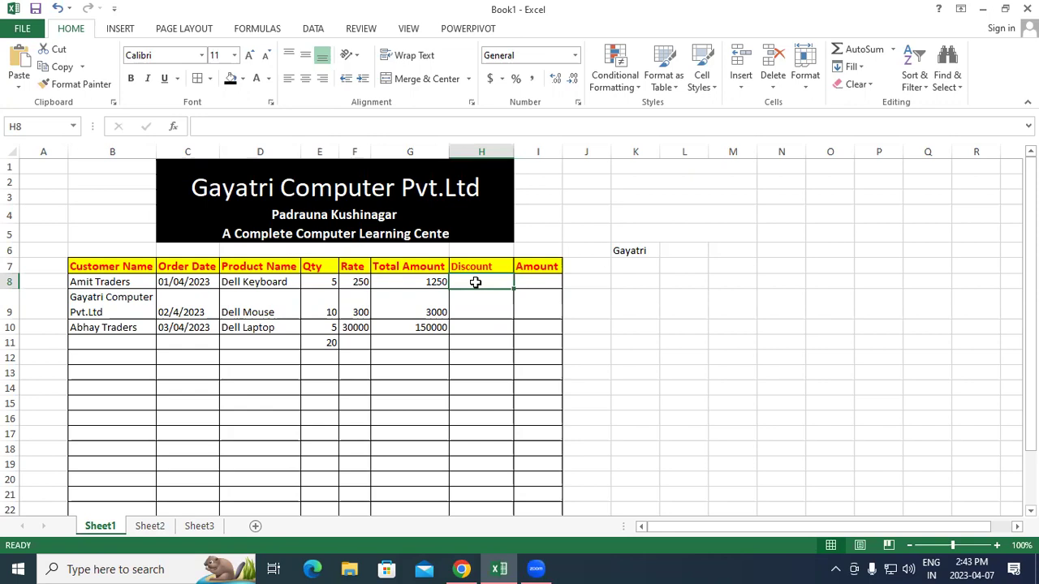
Step: Enter =G8*10/100 in H8 and fill it down to H10, giving 125, 300, 15000
text(=)
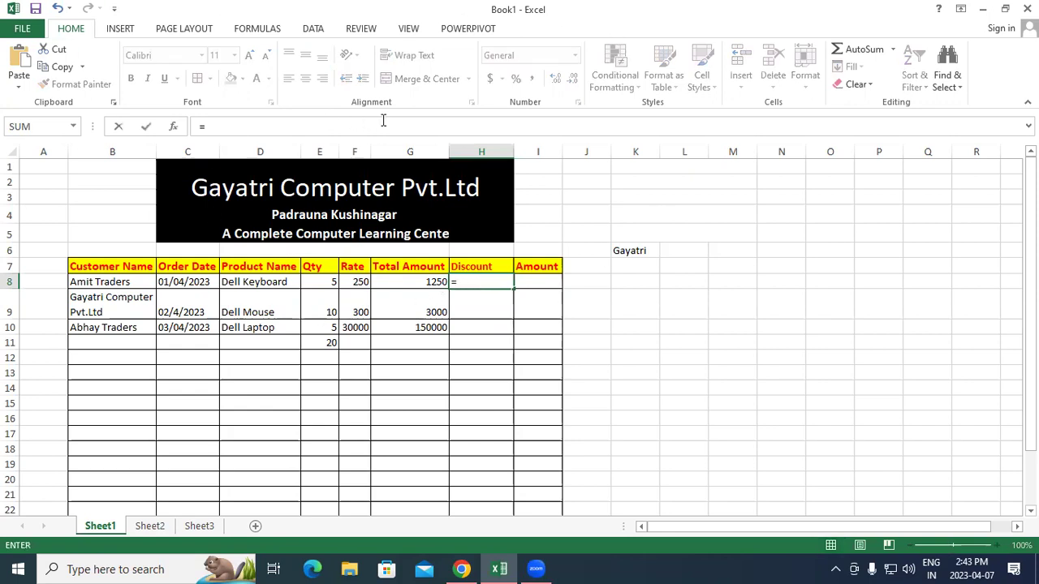
click(418, 283)
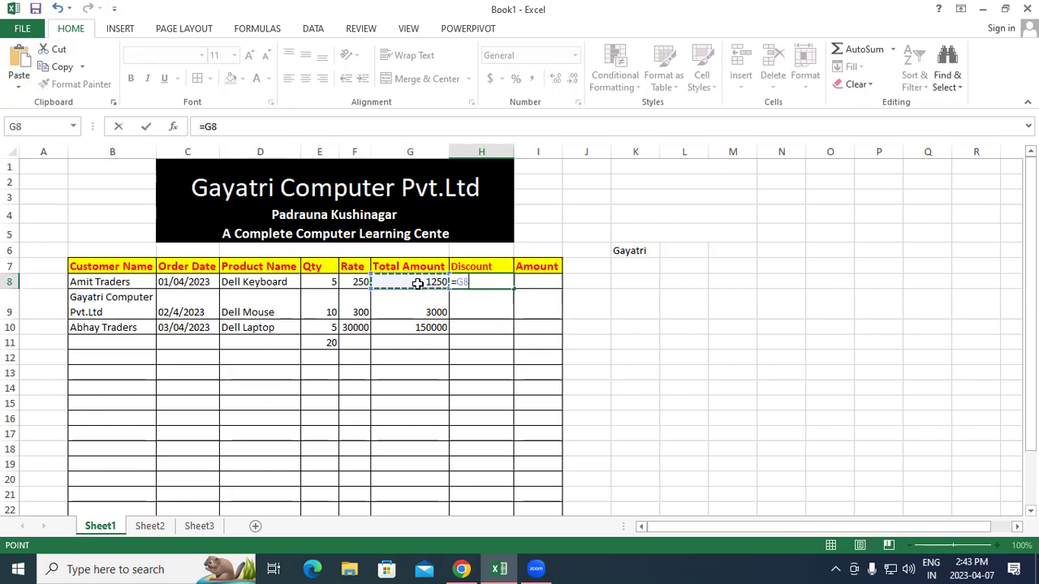
text(*)
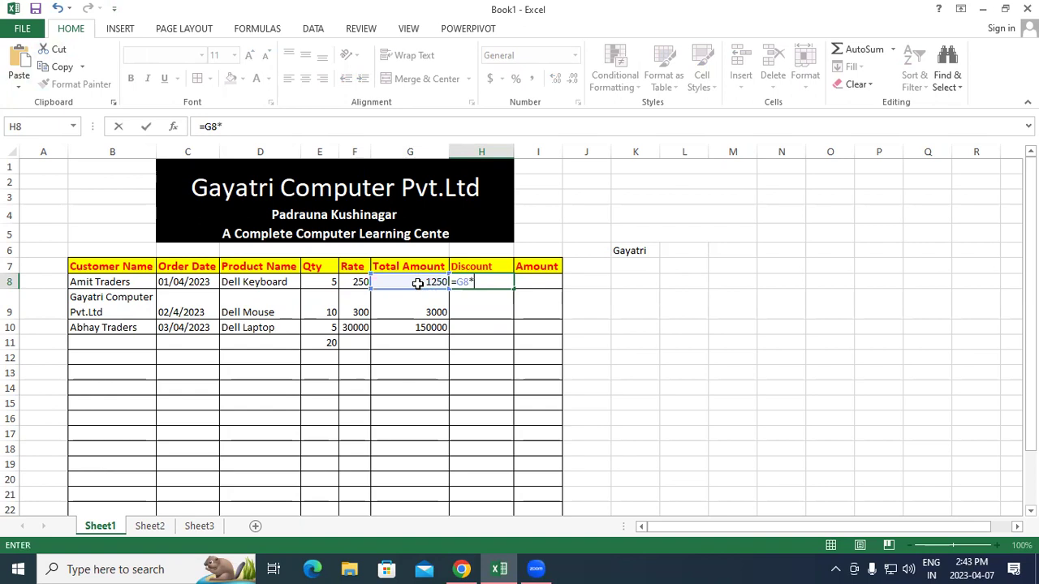
text(10)
text(/)
text(100)
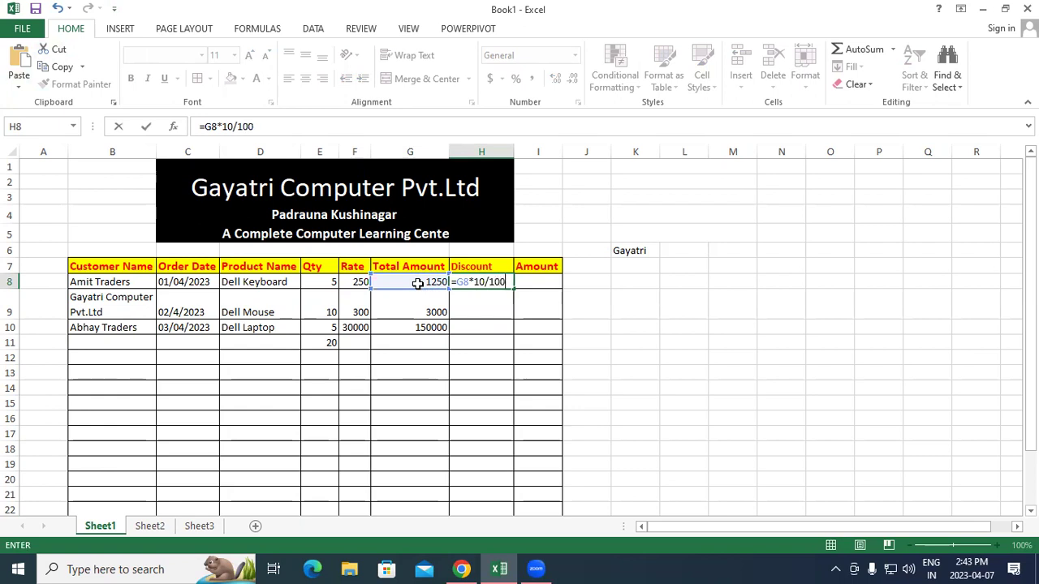
key(Return)
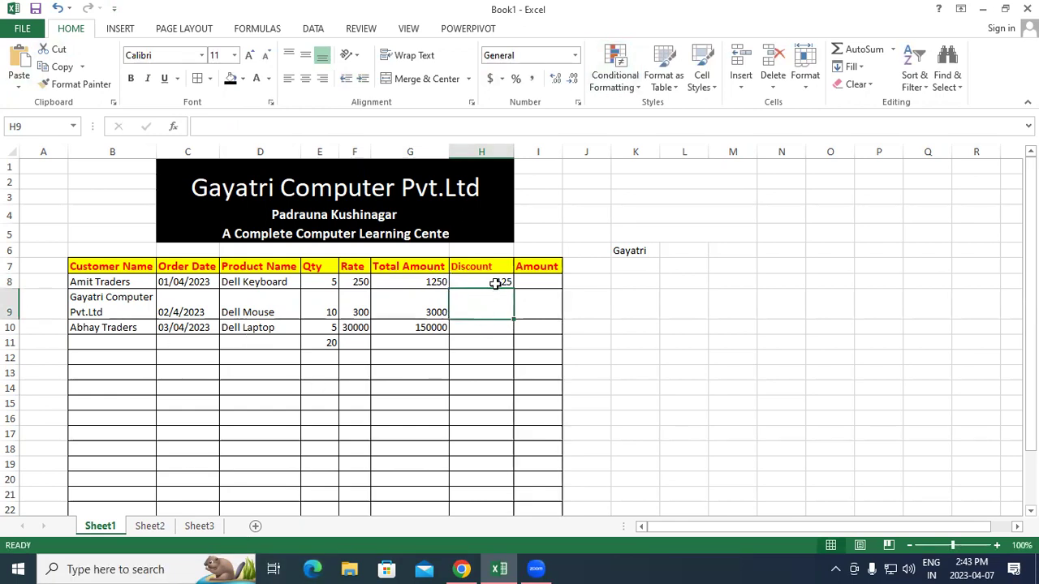
click(495, 282)
drag(520, 285, 519, 333)
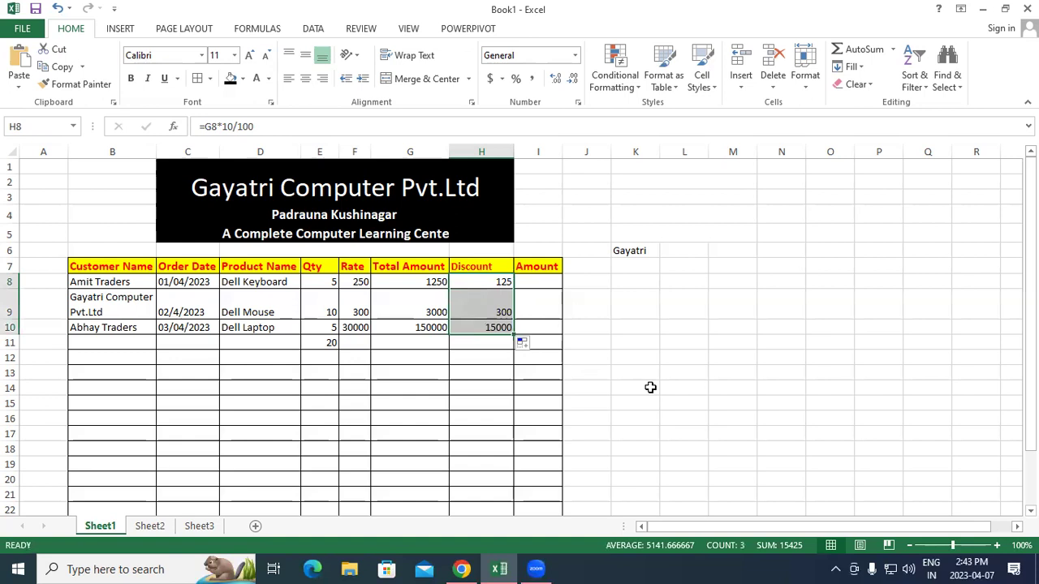
click(531, 281)
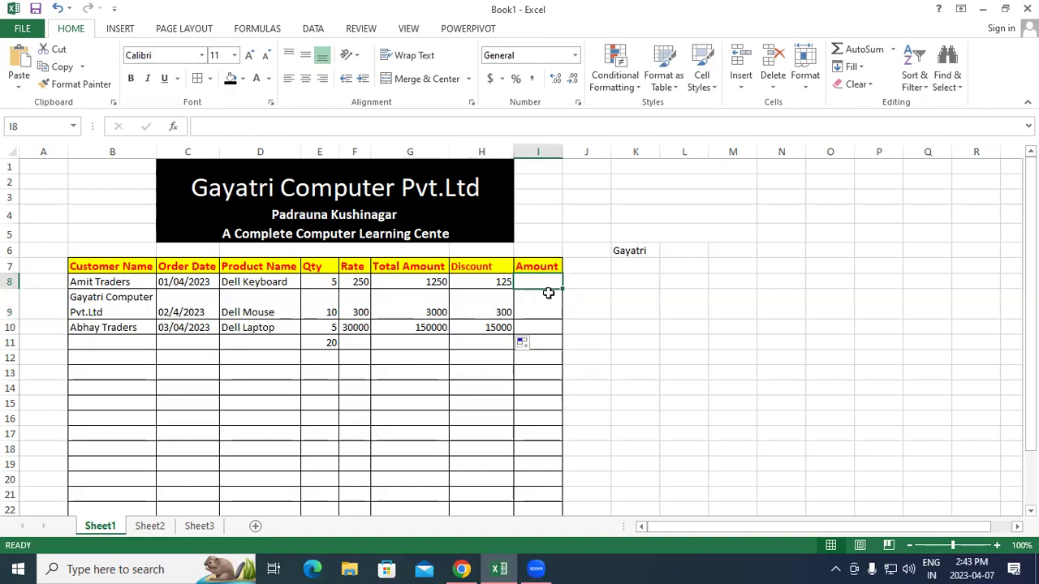
Step: Enter =G8-H8 in I8 and fill it down to I10, giving 1125, 2700, 135000
text(=)
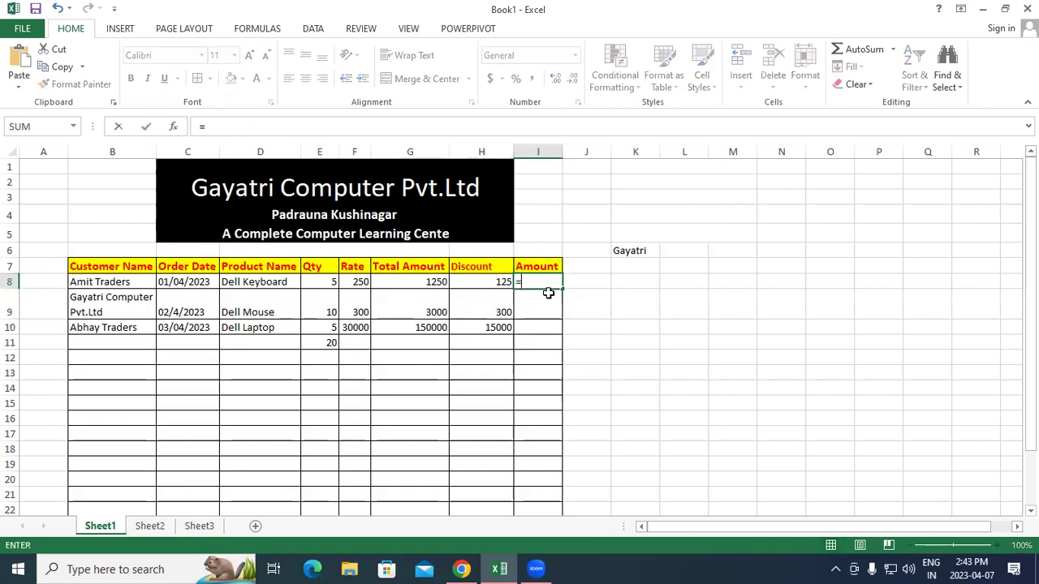
click(421, 282)
text(-)
click(456, 279)
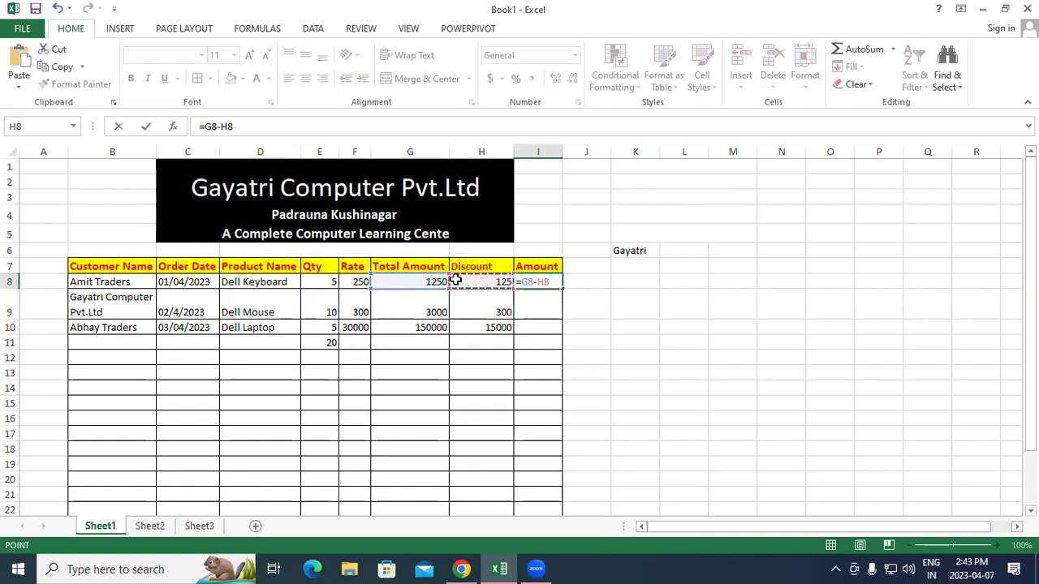
key(Return)
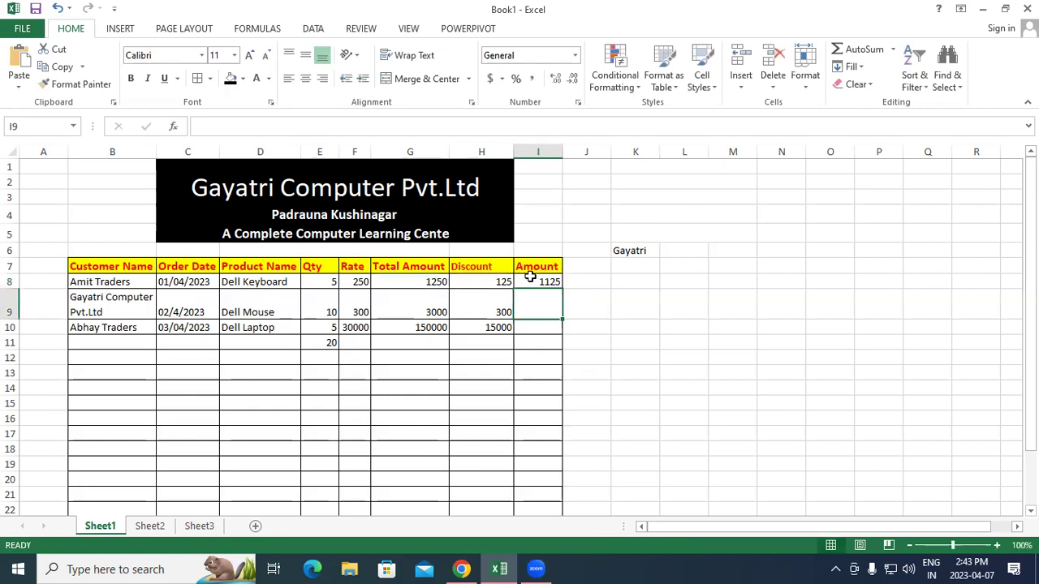
click(534, 280)
drag(562, 289, 563, 332)
click(554, 439)
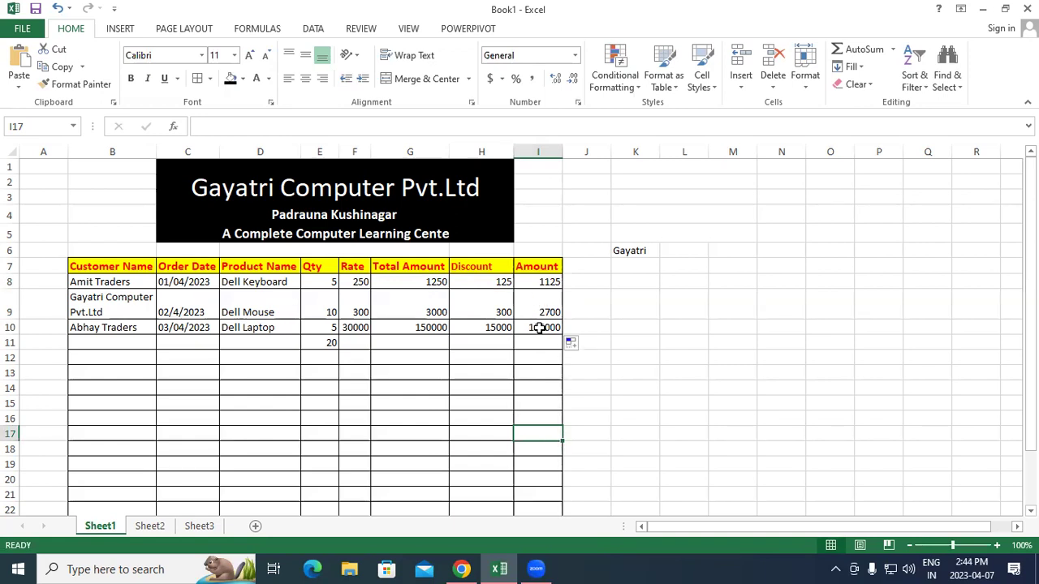
Step: Check the formulas in I10 and G10, then select Amount values I8:I10
click(540, 328)
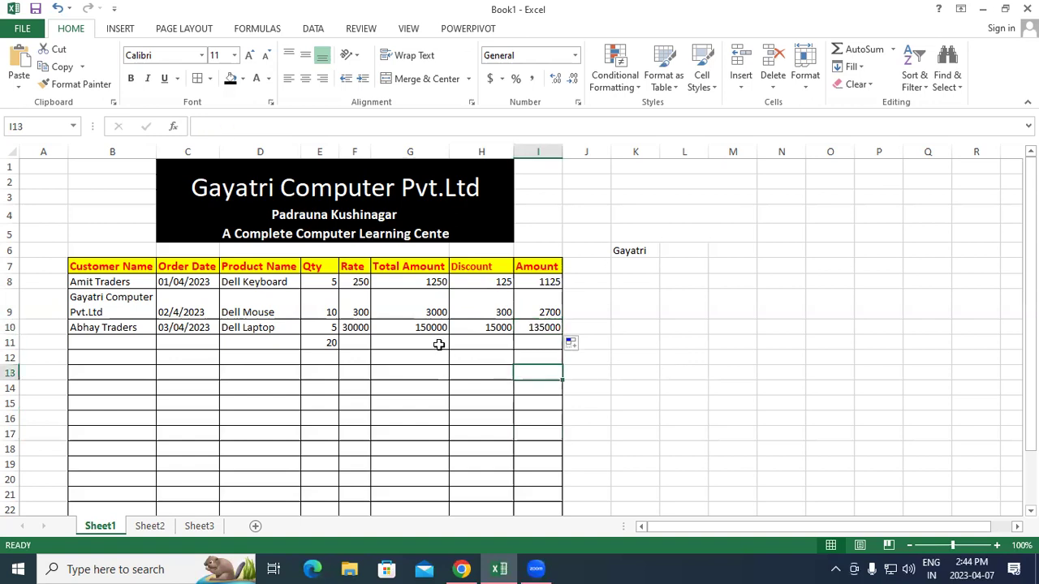
click(417, 329)
click(530, 328)
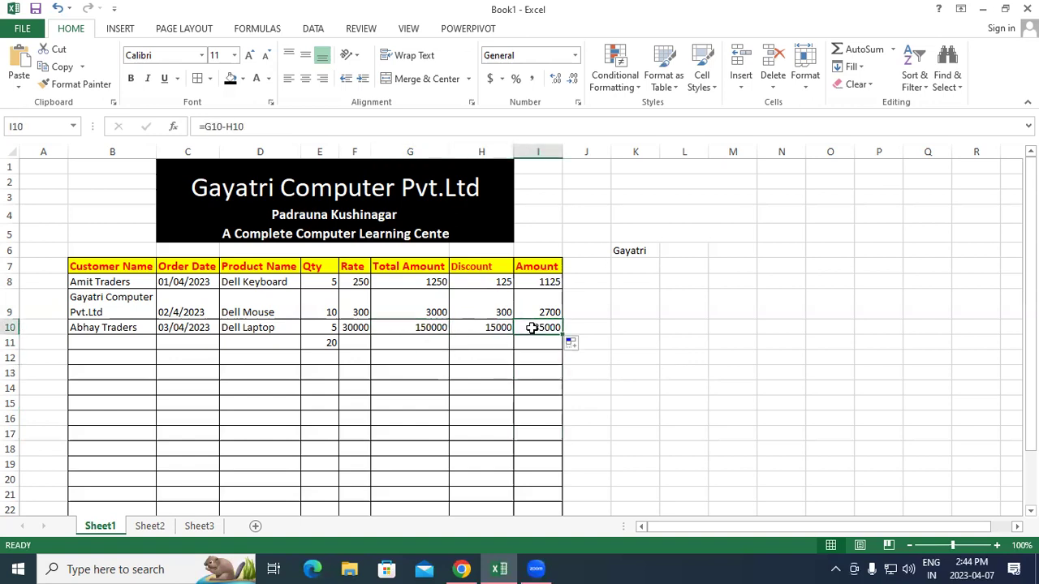
double_click(532, 328)
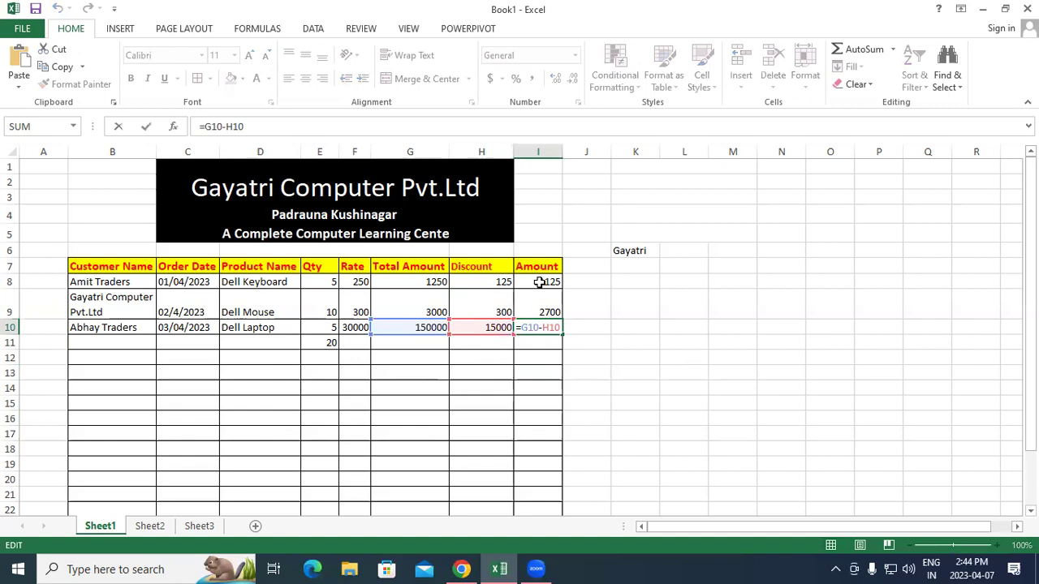
key(Return)
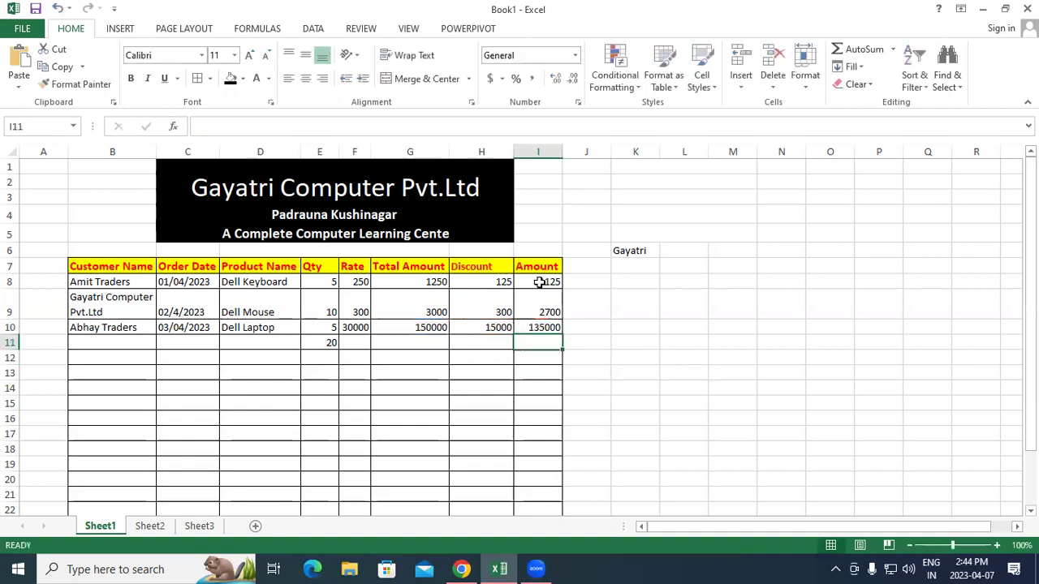
click(629, 344)
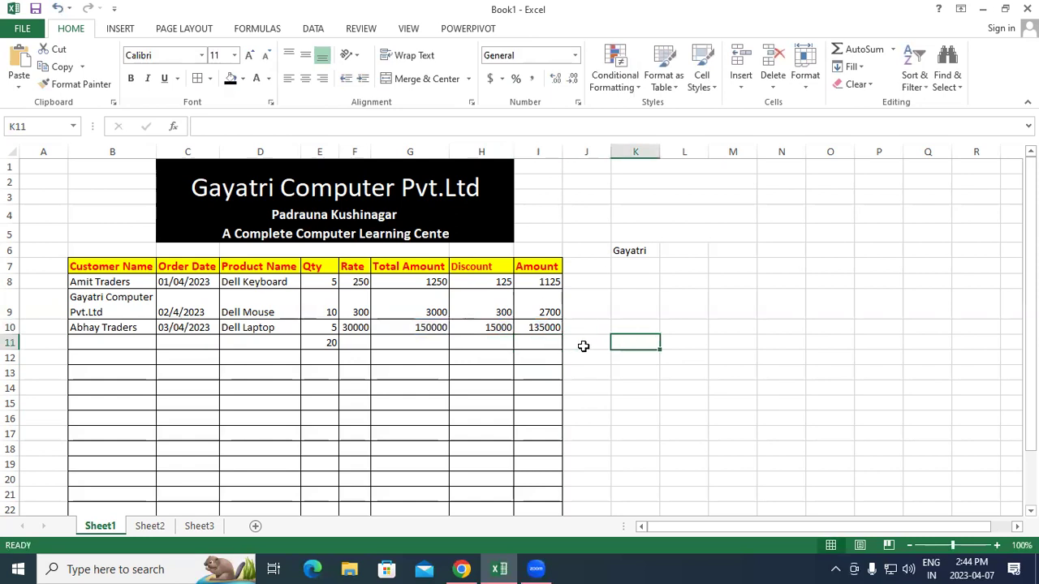
click(529, 282)
drag(529, 282, 528, 328)
Step: Format I8:I10 bold with Yellow fill and standard Red font, replacing the black shading
click(131, 78)
click(230, 79)
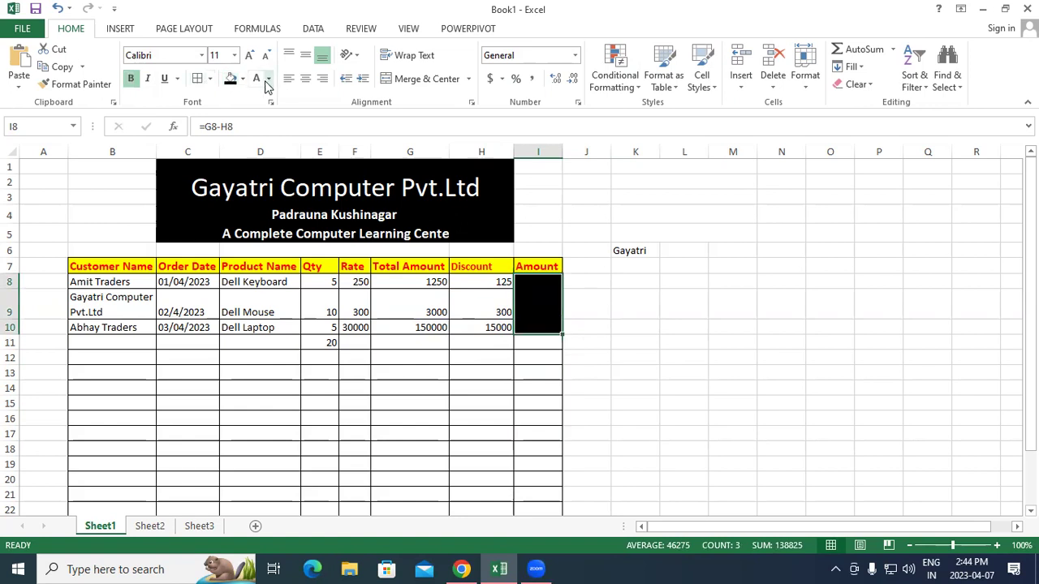
click(257, 84)
drag(536, 281, 540, 332)
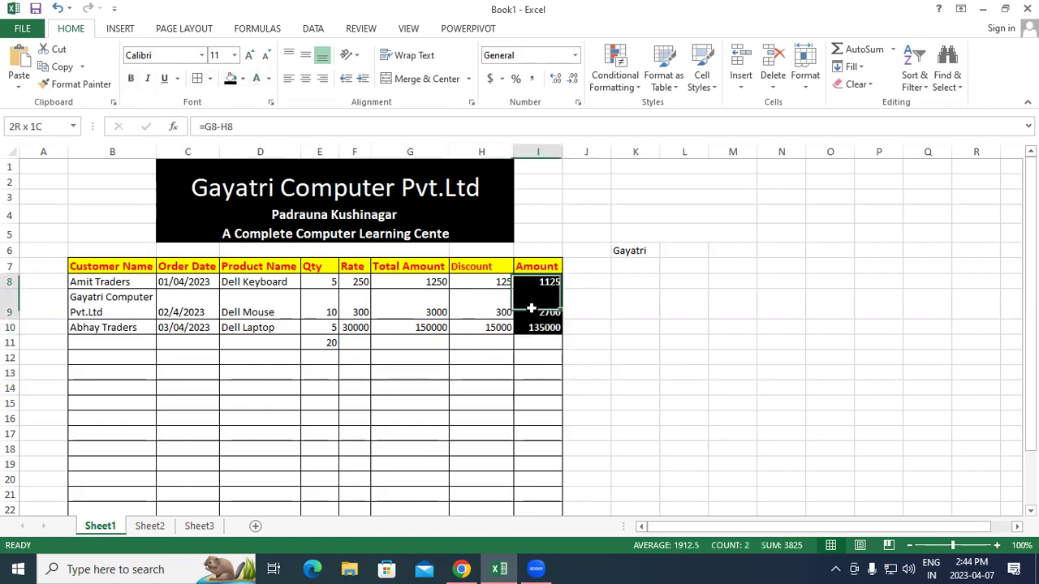
click(270, 79)
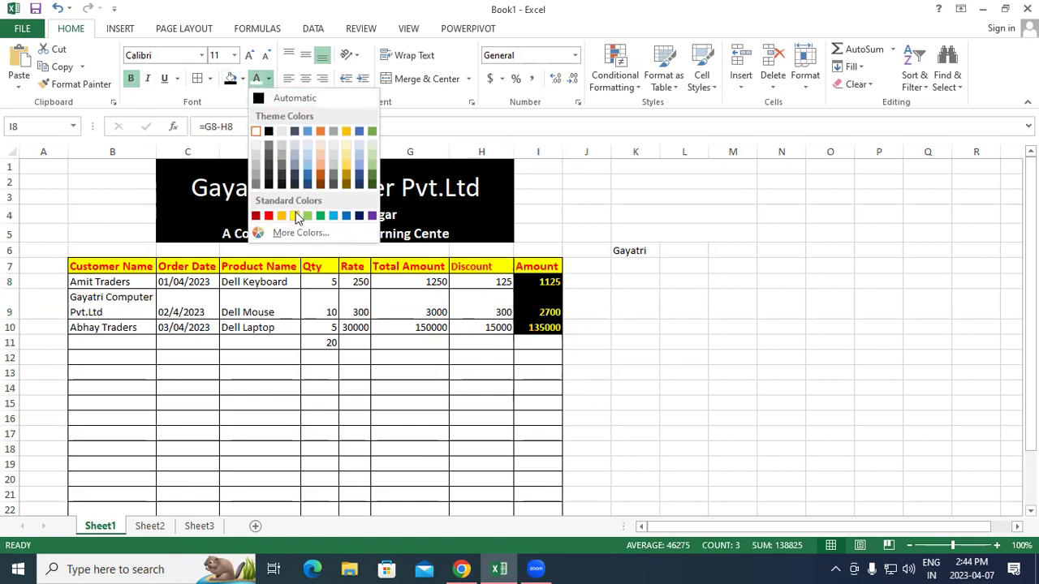
click(296, 215)
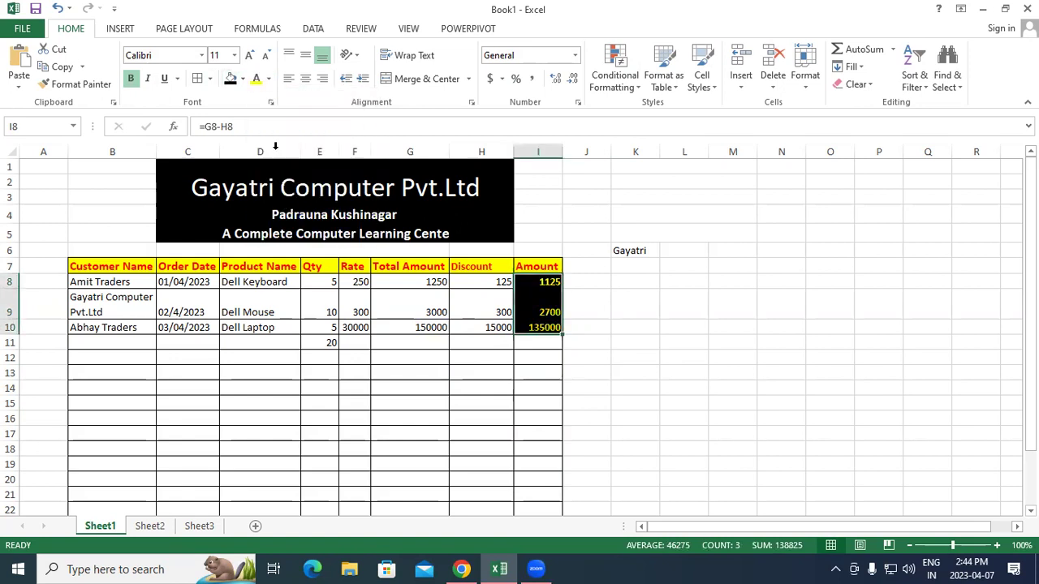
click(242, 79)
click(268, 197)
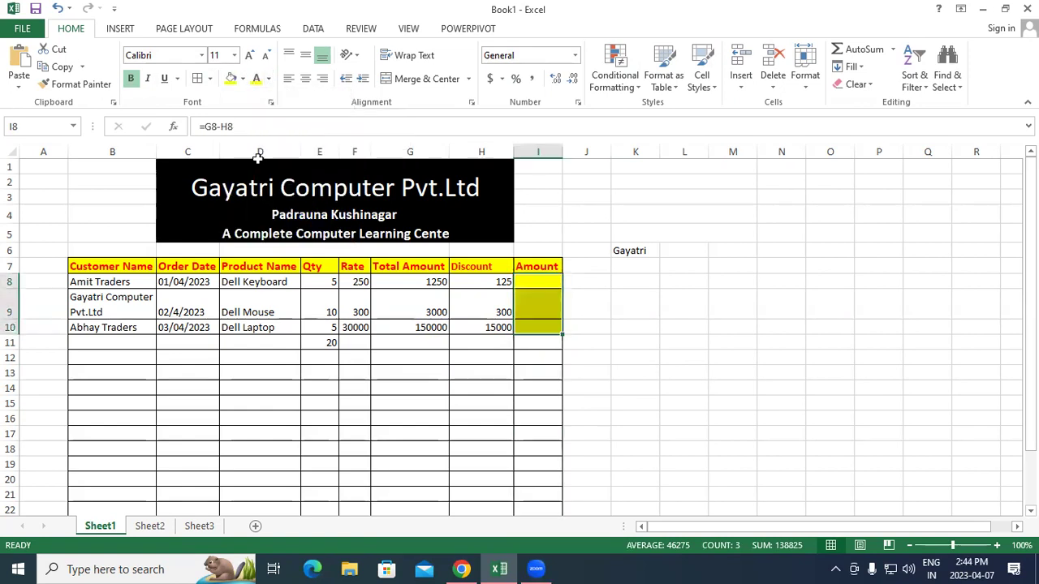
click(268, 78)
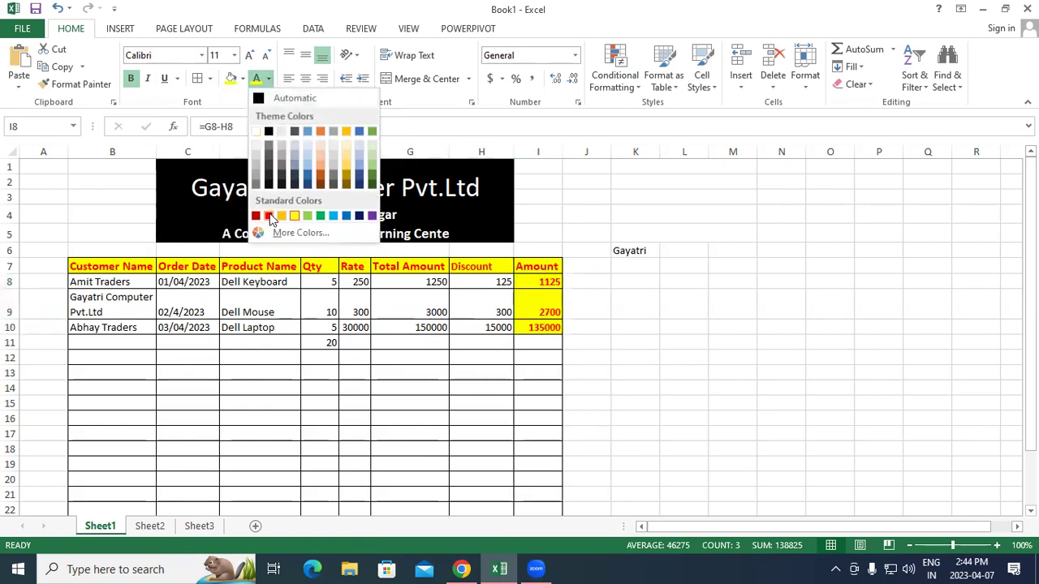
click(268, 215)
click(506, 375)
click(629, 342)
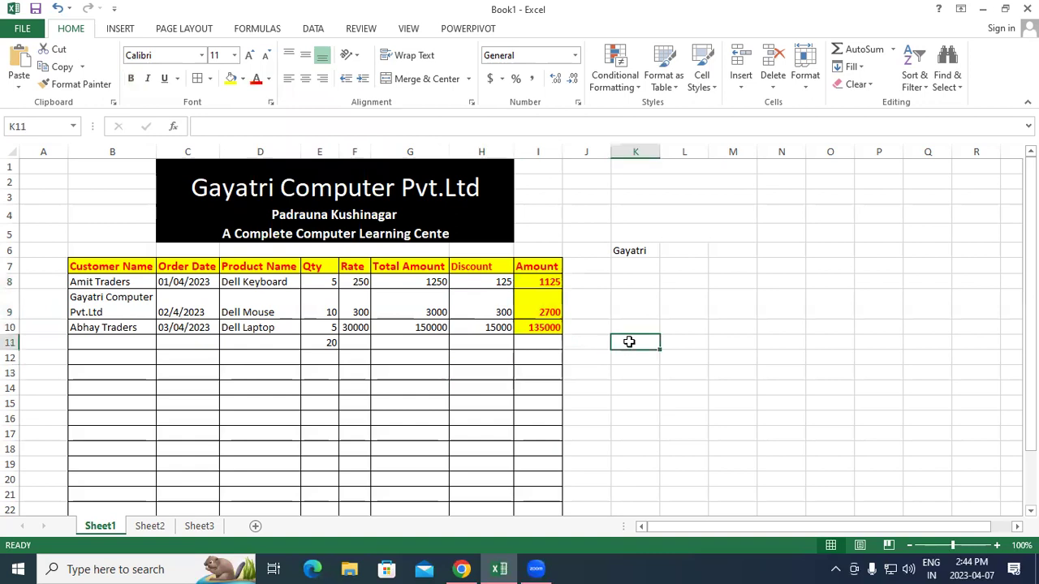
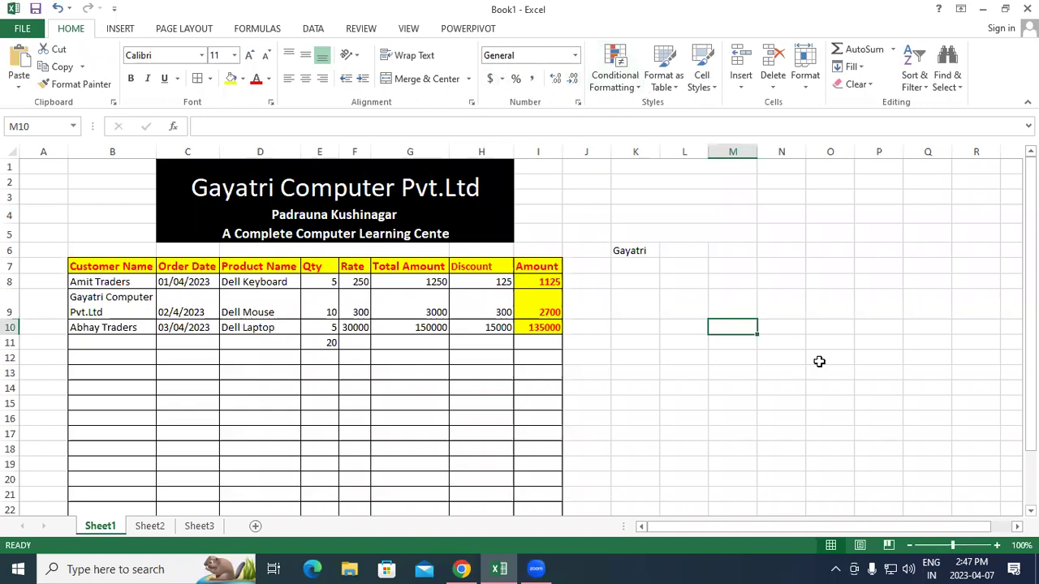
Step: Apply Accounting format to the totals in G8:G10, then switch them to Comma Style
click(879, 357)
drag(410, 281, 413, 325)
click(491, 79)
click(652, 370)
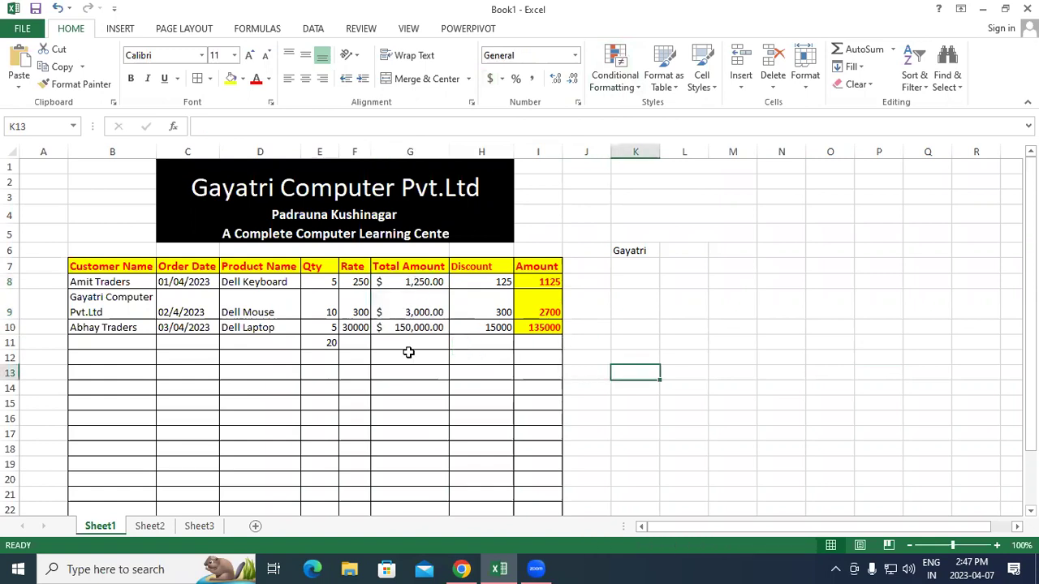
drag(408, 286, 413, 323)
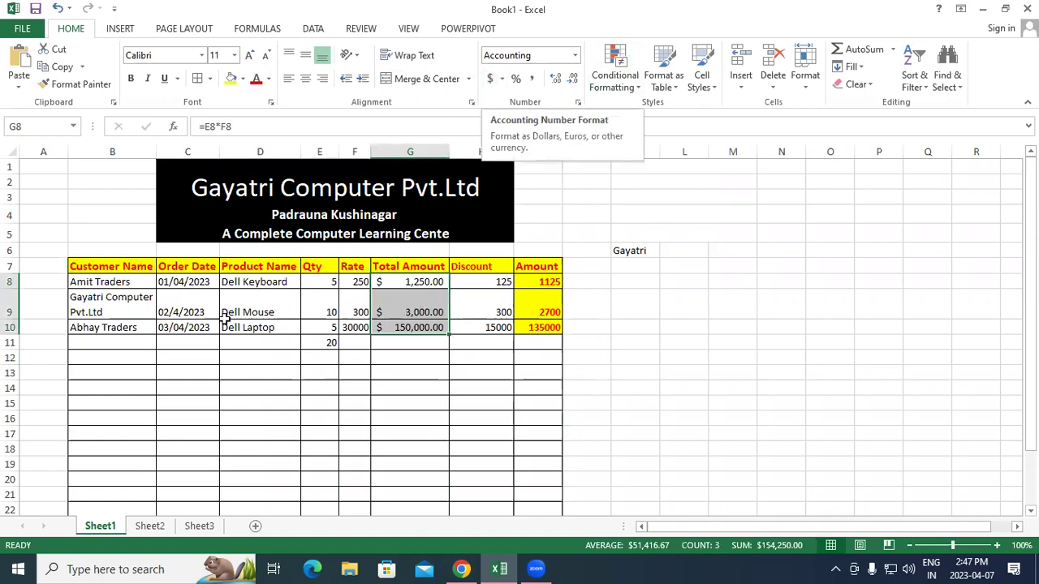
click(531, 79)
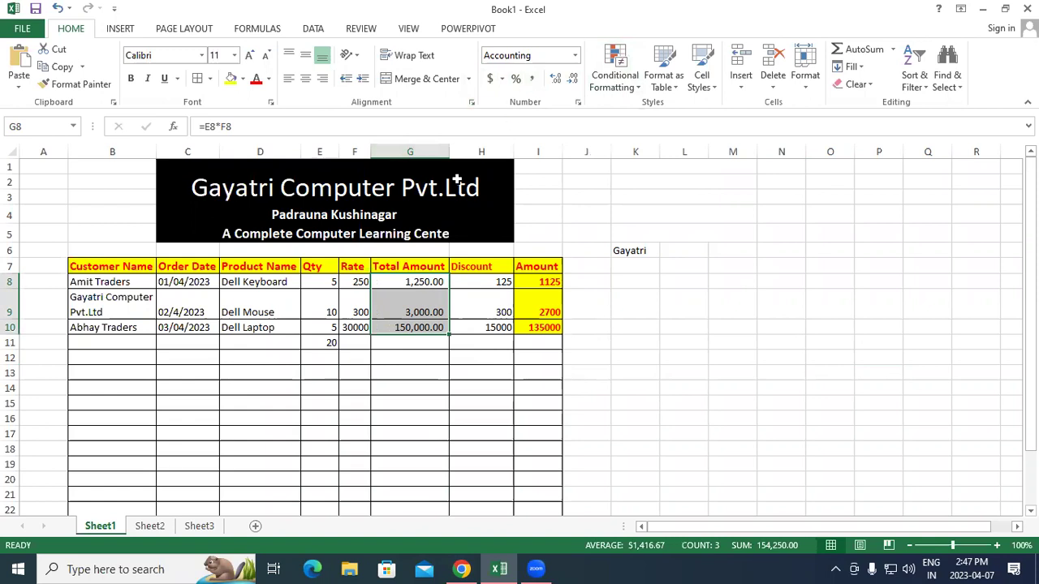
click(391, 421)
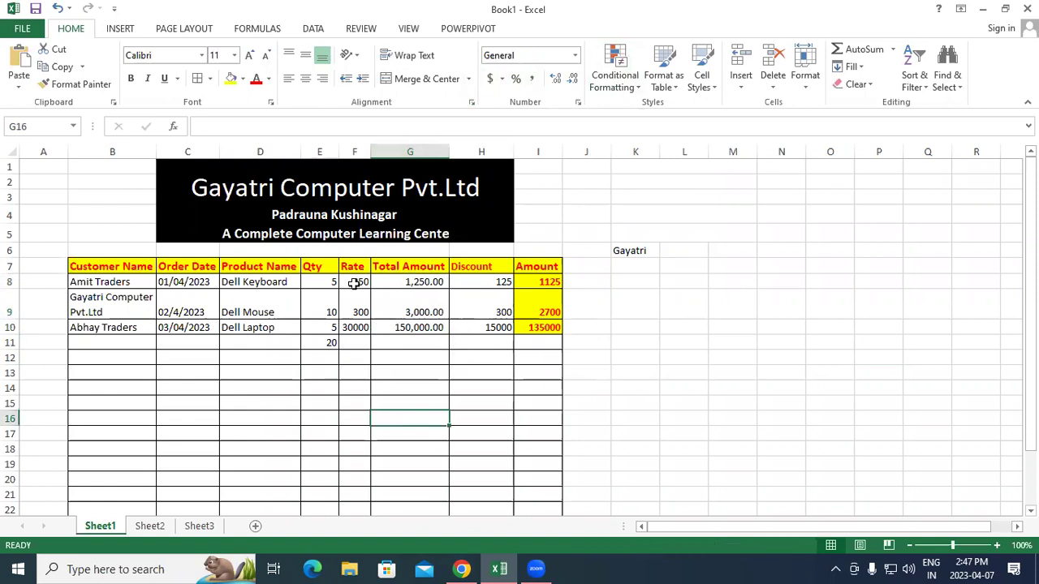
Step: Try Percentage and Accounting on G8:G10, then settle on Comma Style showing 1,250.00, 3,000.00, 150,000.00
drag(414, 282, 415, 328)
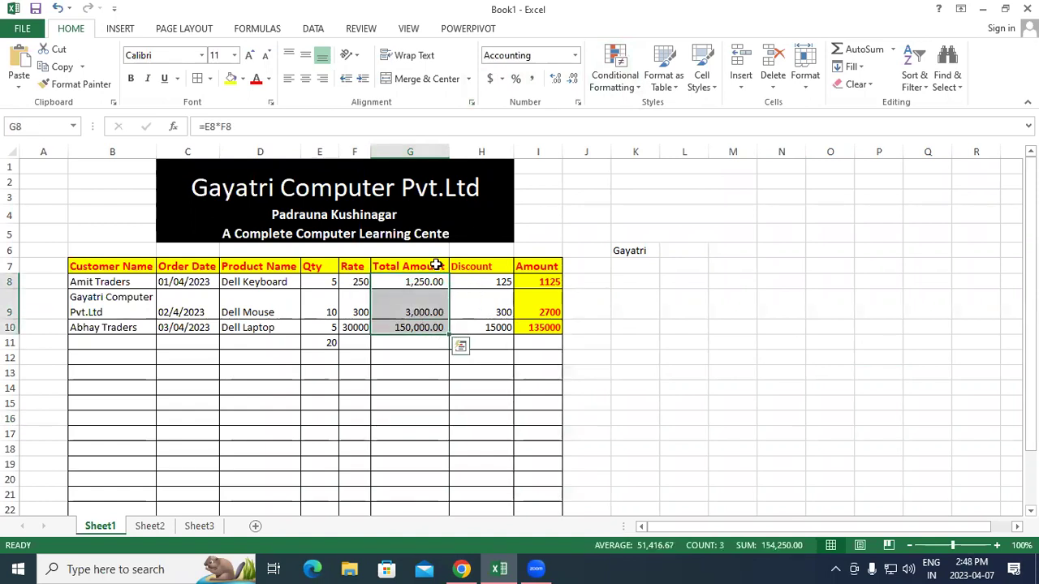
click(511, 80)
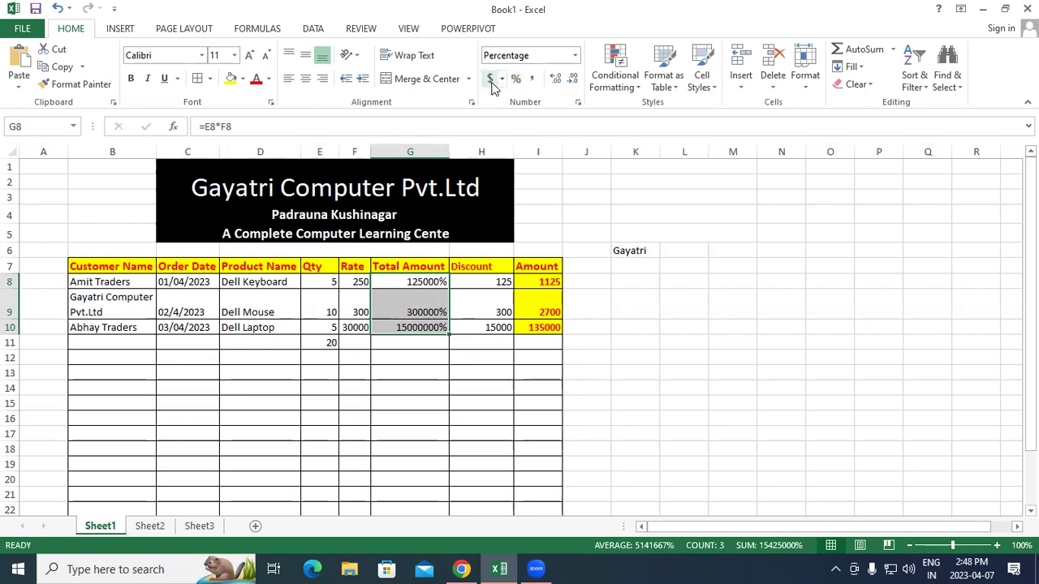
click(490, 79)
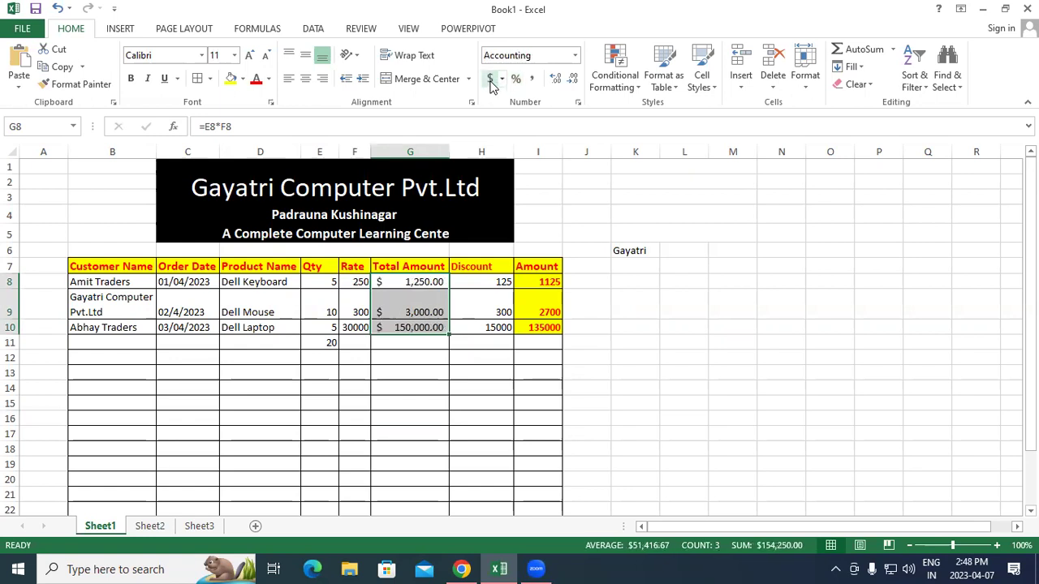
click(532, 81)
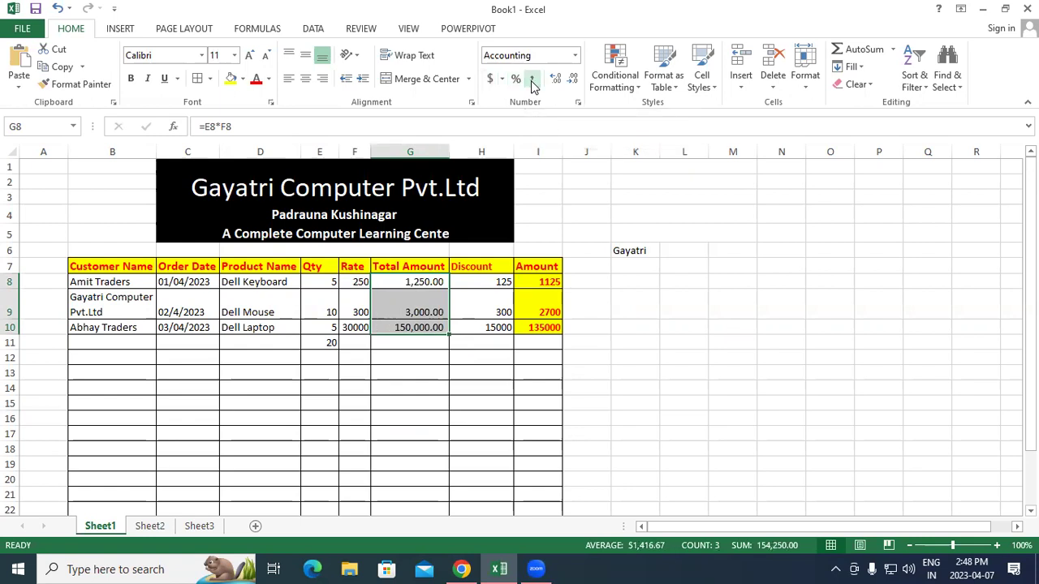
click(441, 434)
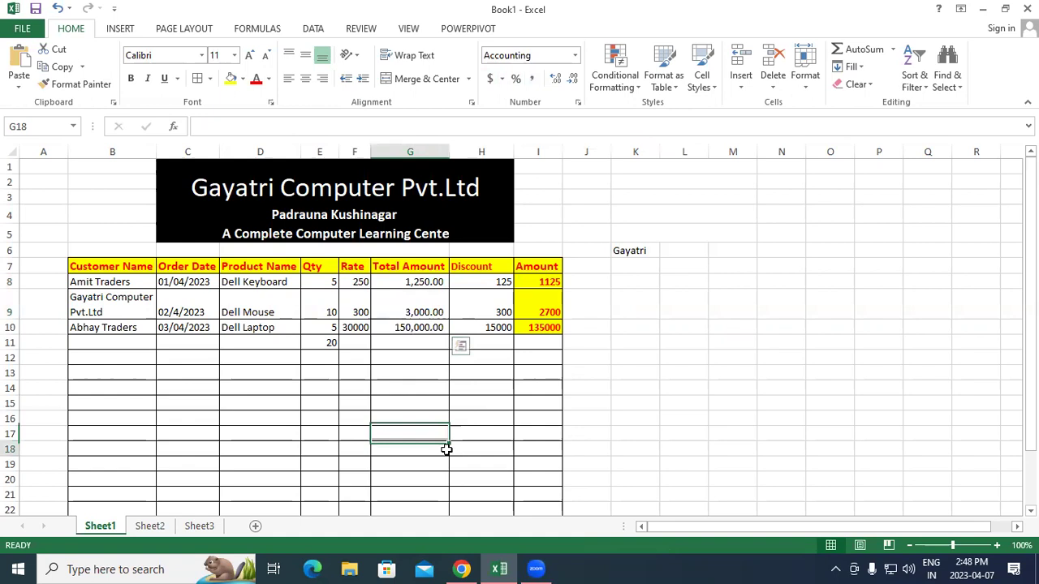
click(422, 289)
drag(422, 290, 423, 320)
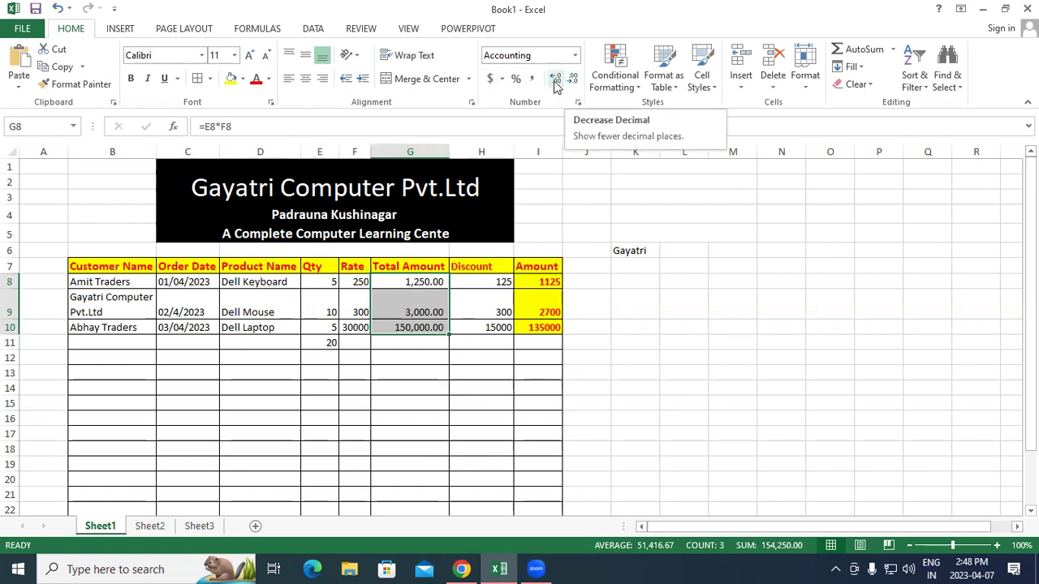
Step: Enter the sample numbers 50.23 in L8 and 10.20 in L9
click(635, 372)
click(641, 343)
click(673, 277)
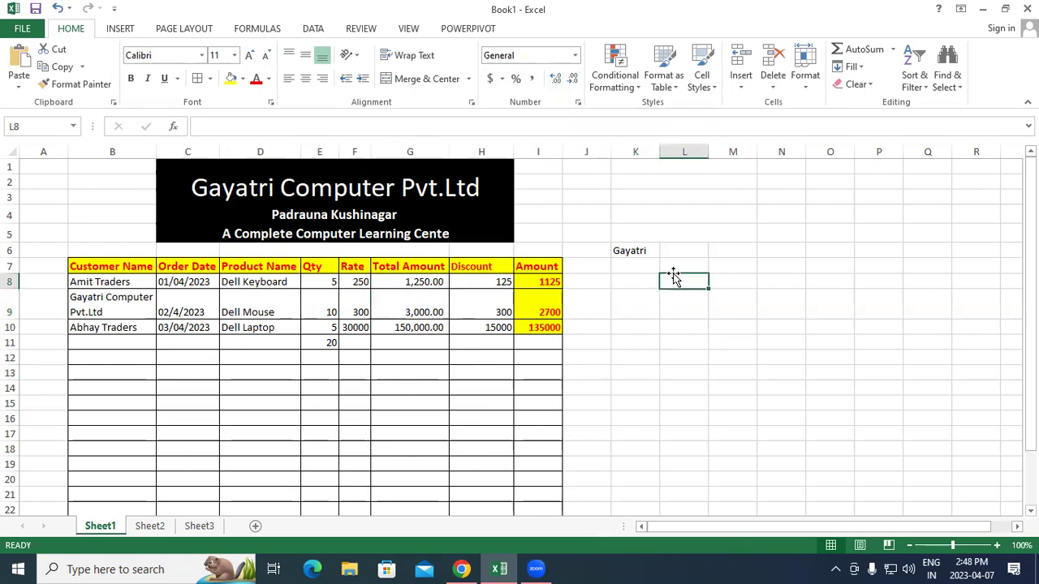
text(50.23)
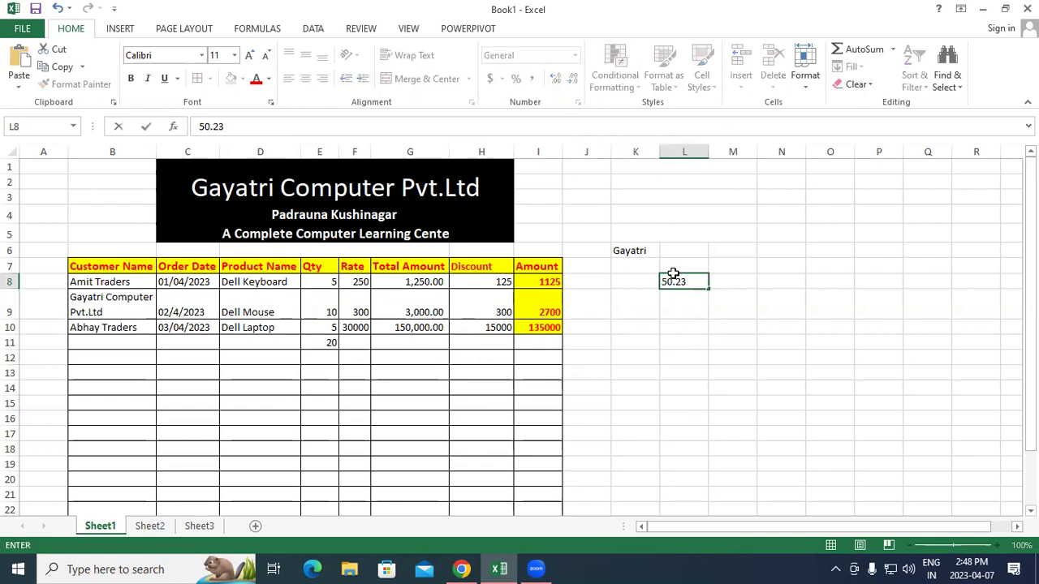
key(Return)
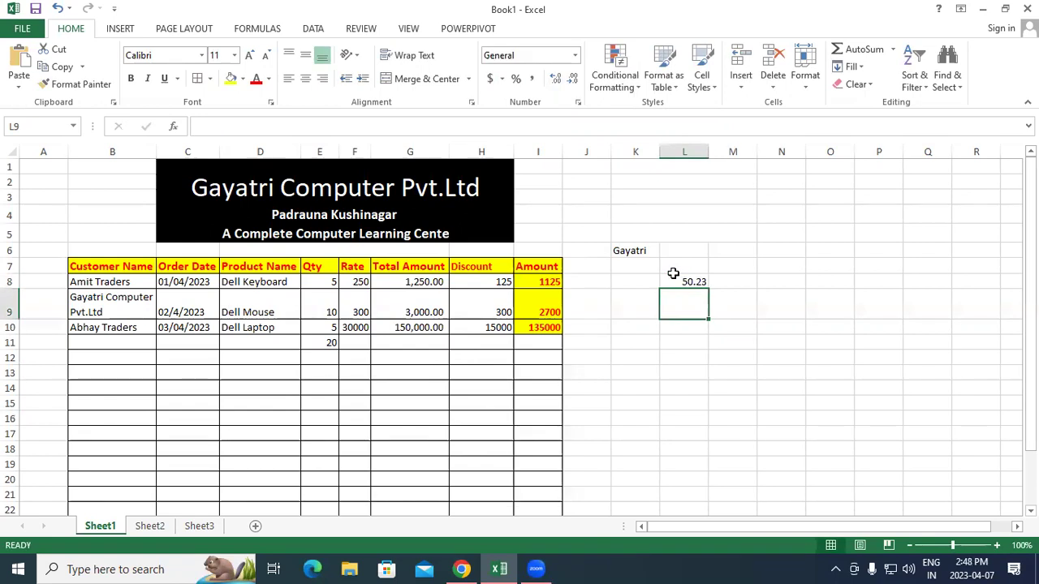
text(10.20)
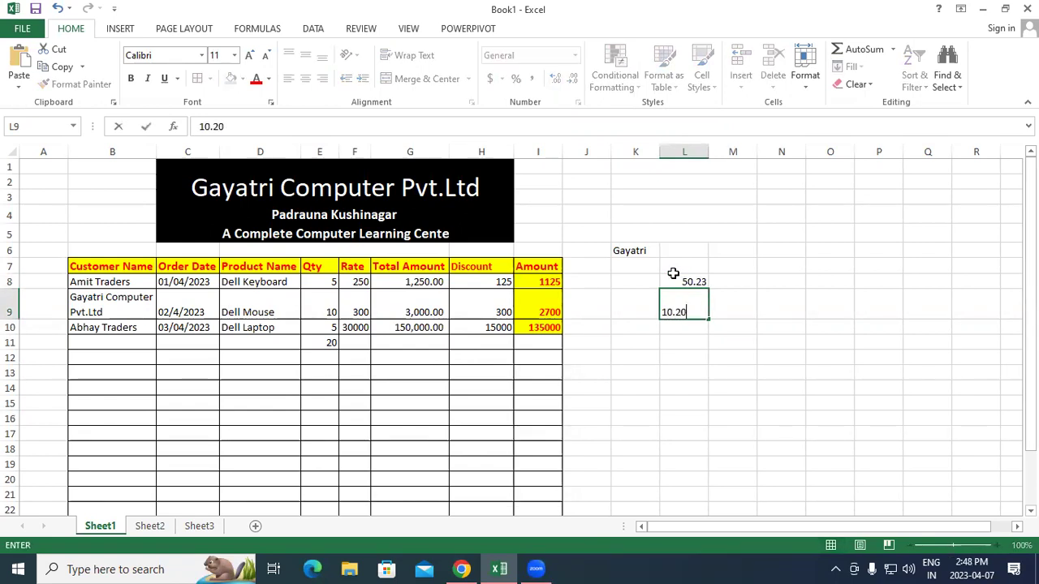
key(Return)
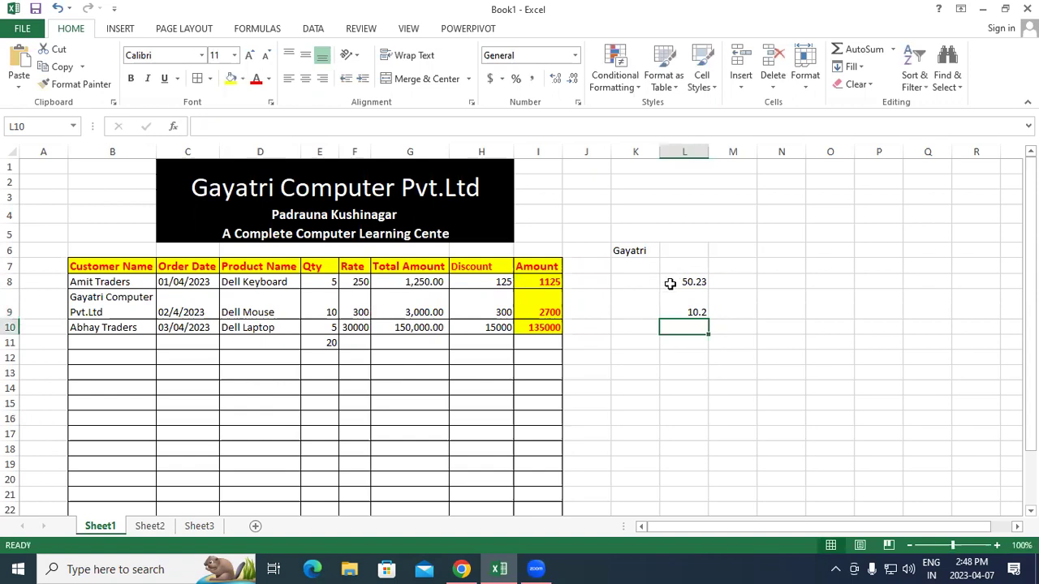
Step: Adjust L8:L9 with Increase and Decrease Decimal until both show two decimal places
drag(670, 283, 672, 306)
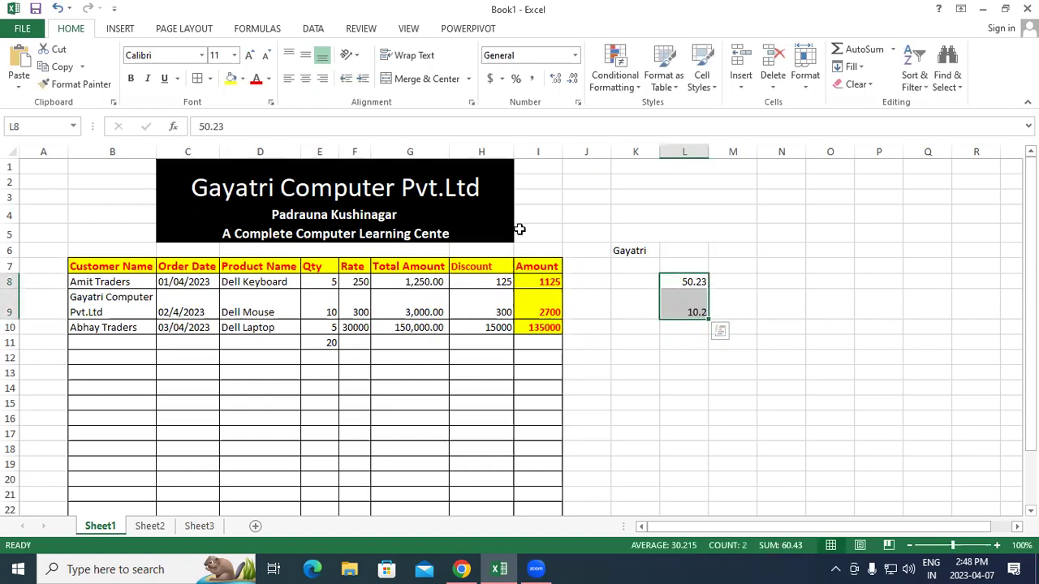
click(574, 81)
click(573, 82)
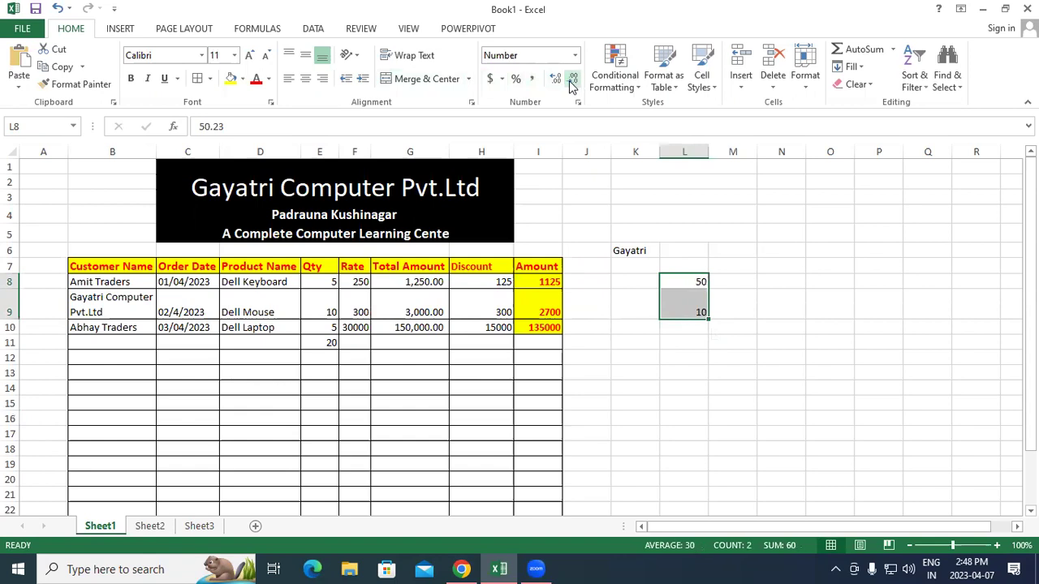
click(573, 81)
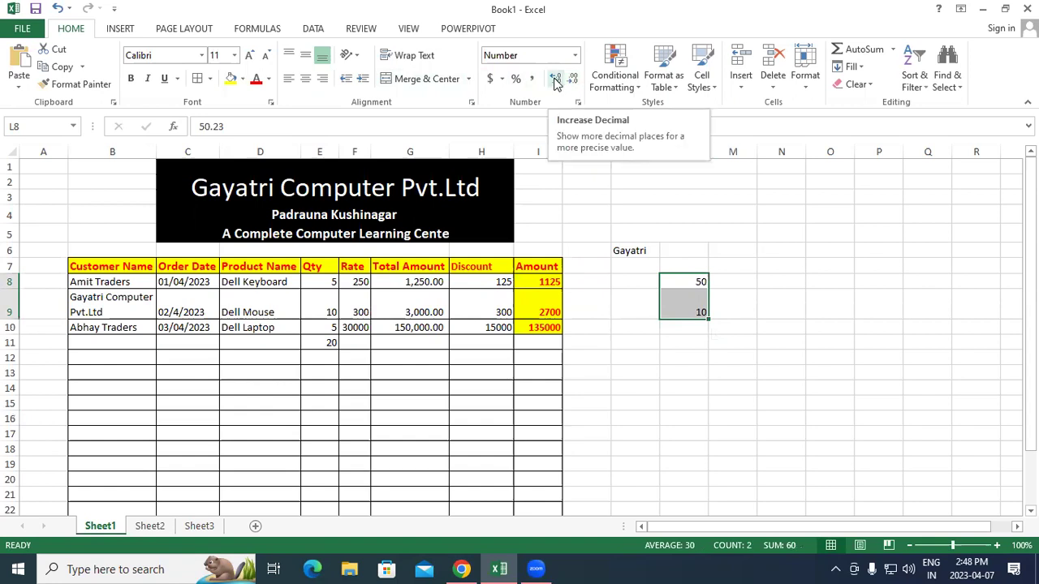
click(556, 80)
click(555, 81)
click(556, 80)
click(555, 80)
click(555, 81)
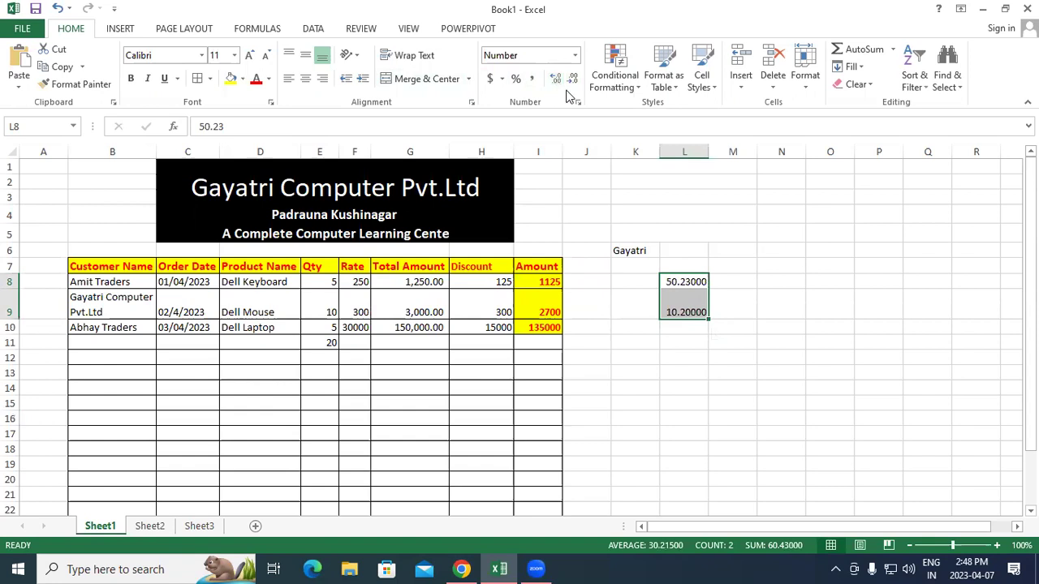
click(572, 80)
click(555, 81)
click(555, 81)
click(572, 80)
click(572, 80)
click(572, 80)
click(572, 80)
click(555, 80)
click(572, 82)
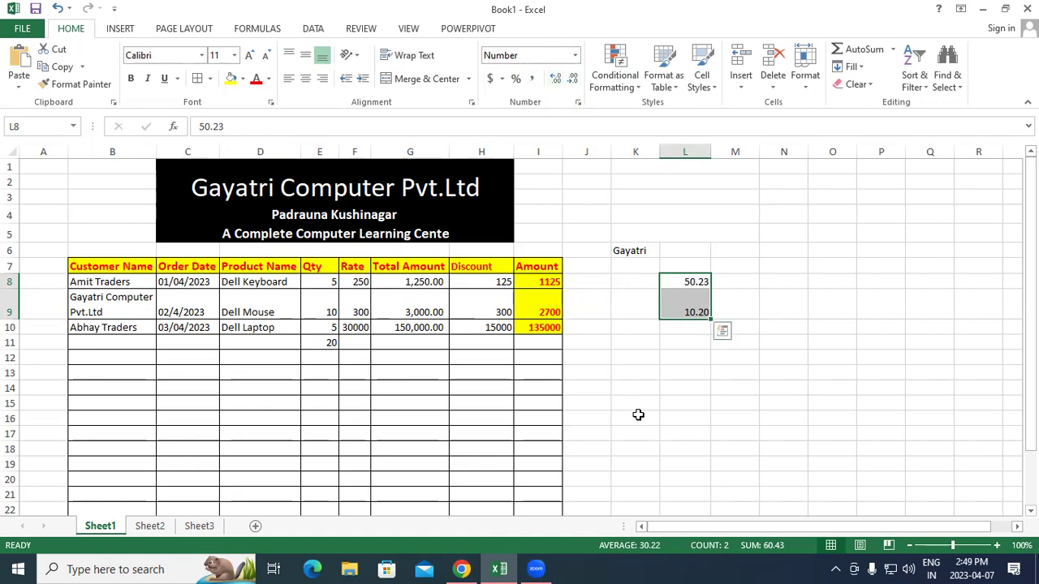
click(659, 389)
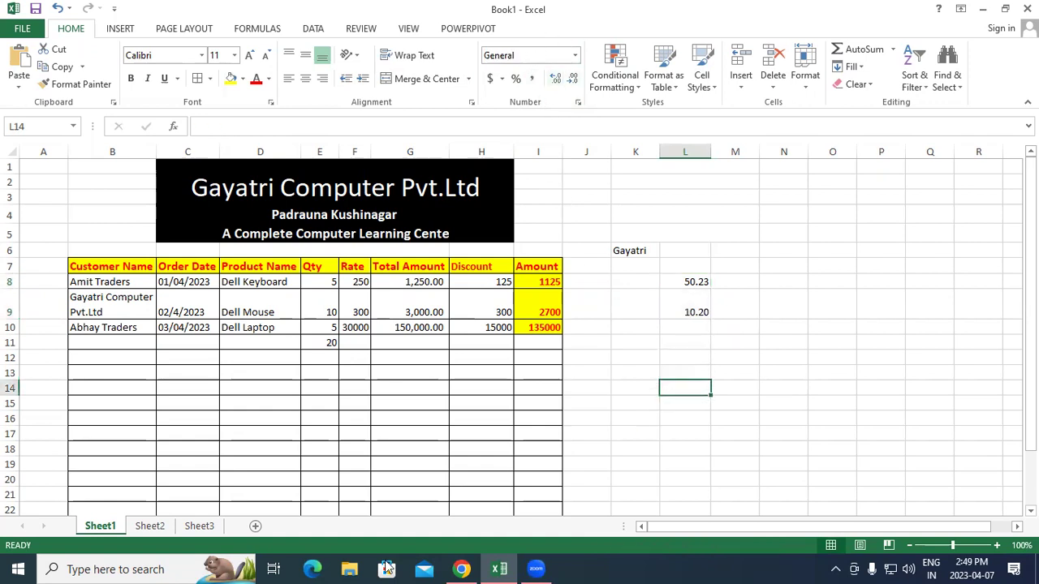
click(743, 88)
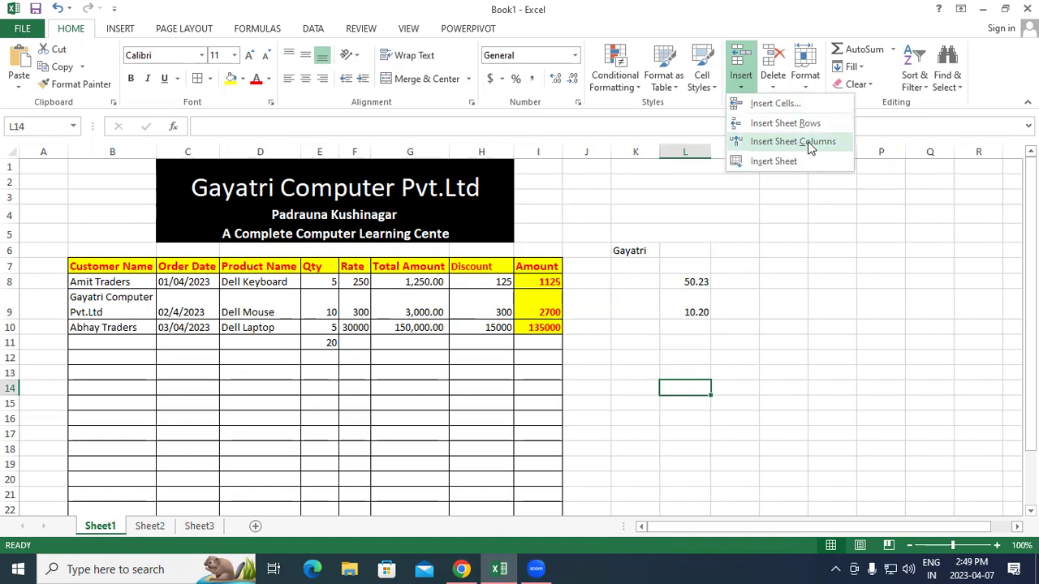
click(835, 309)
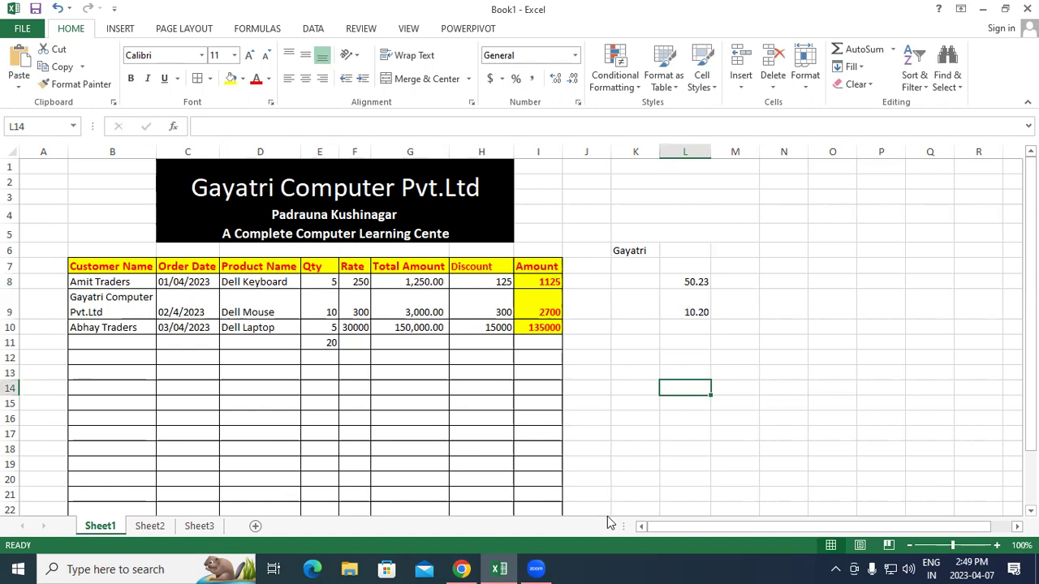
click(635, 325)
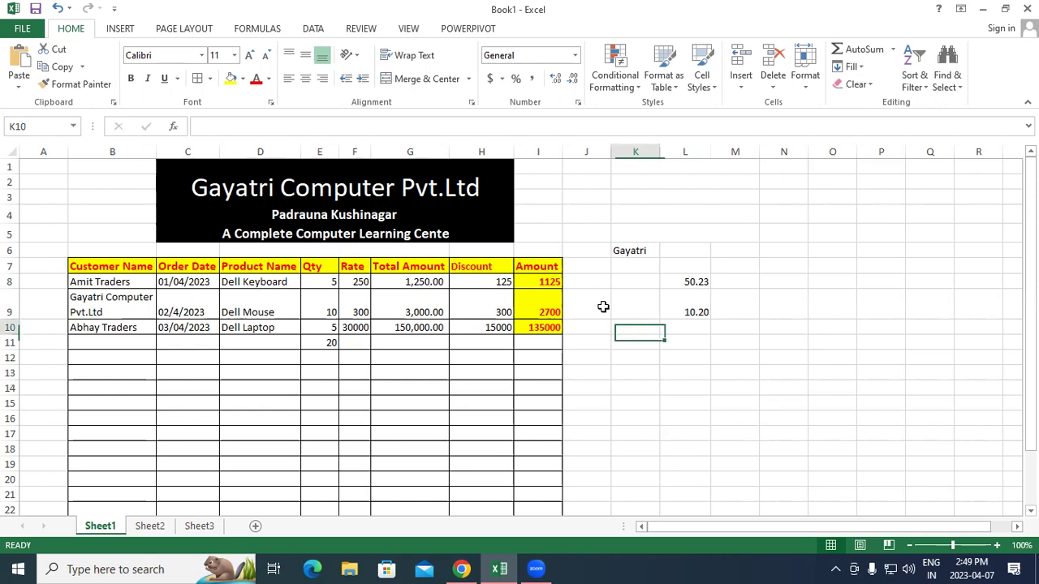
click(735, 373)
click(741, 85)
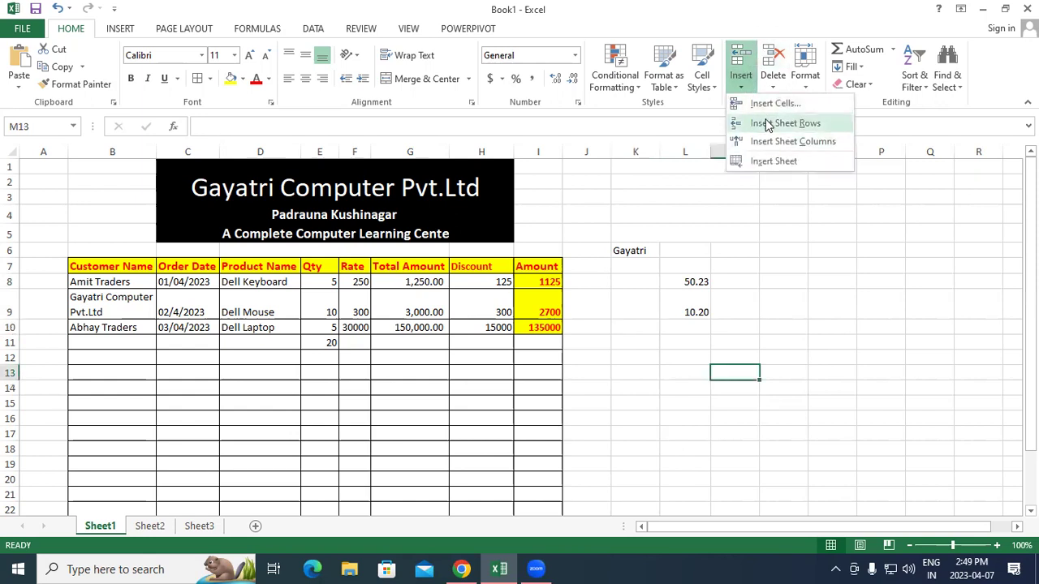
click(574, 414)
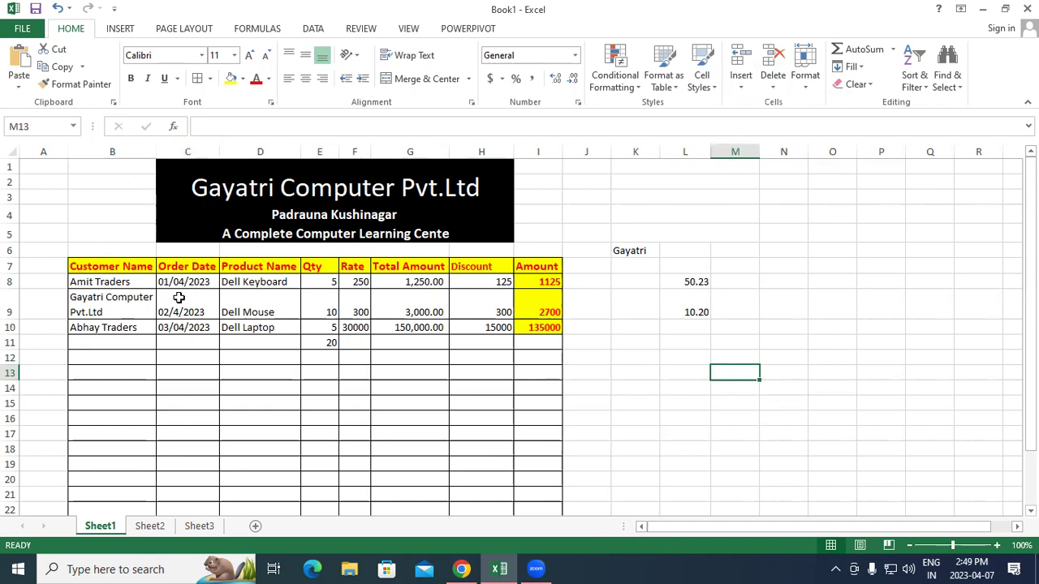
click(120, 150)
click(187, 150)
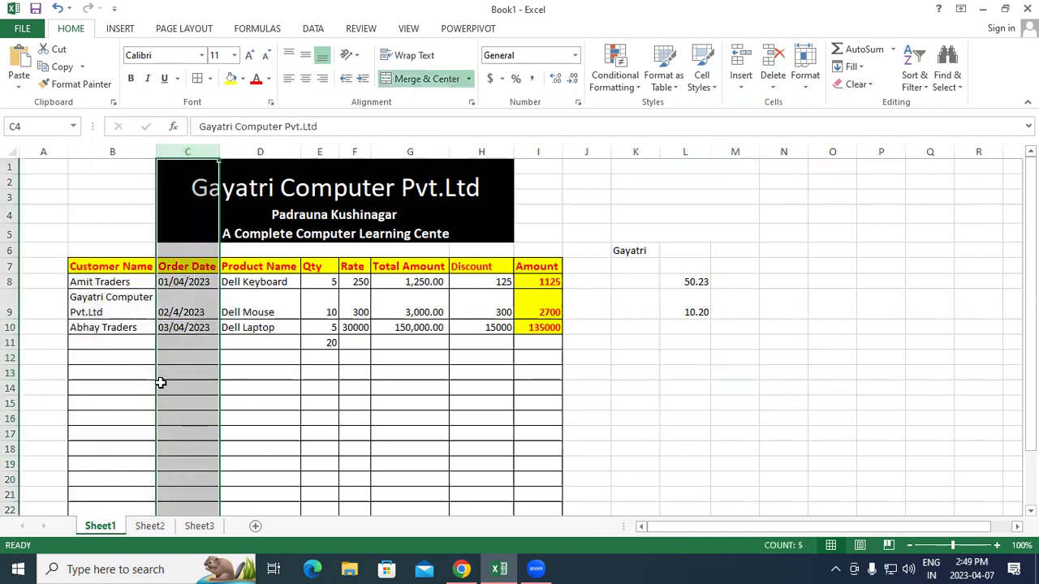
click(316, 385)
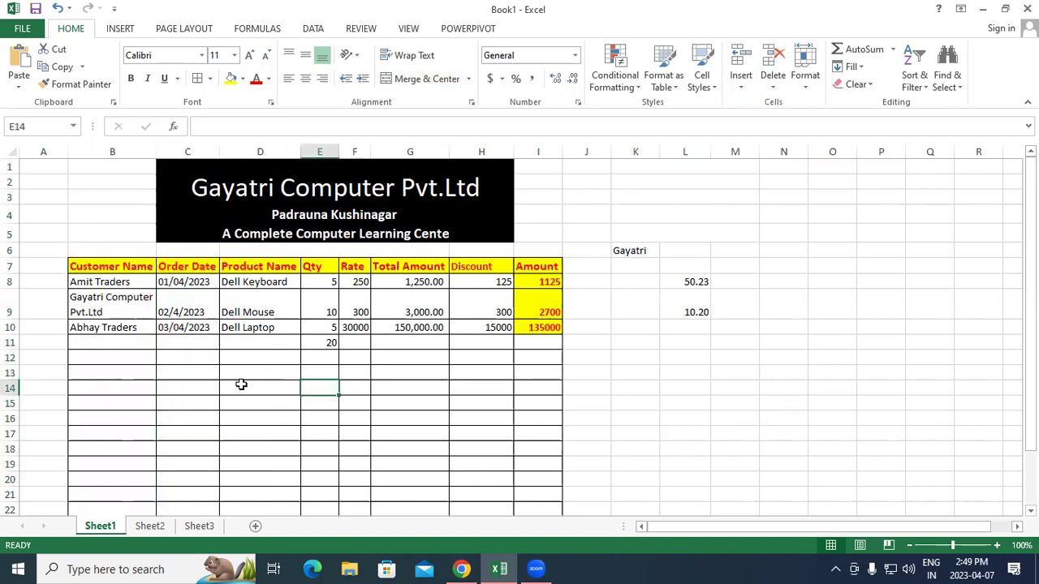
click(112, 152)
click(188, 152)
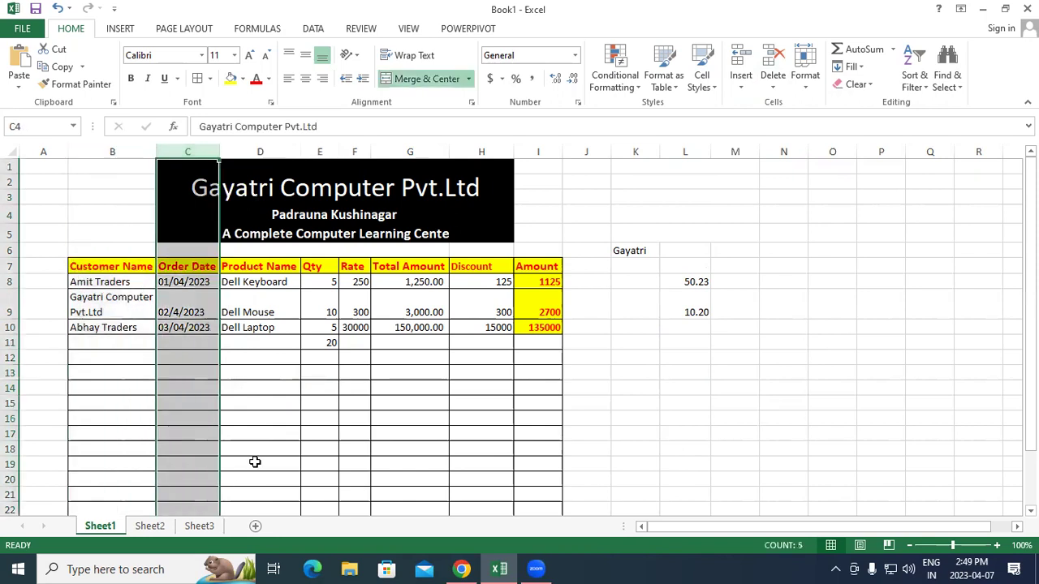
click(329, 422)
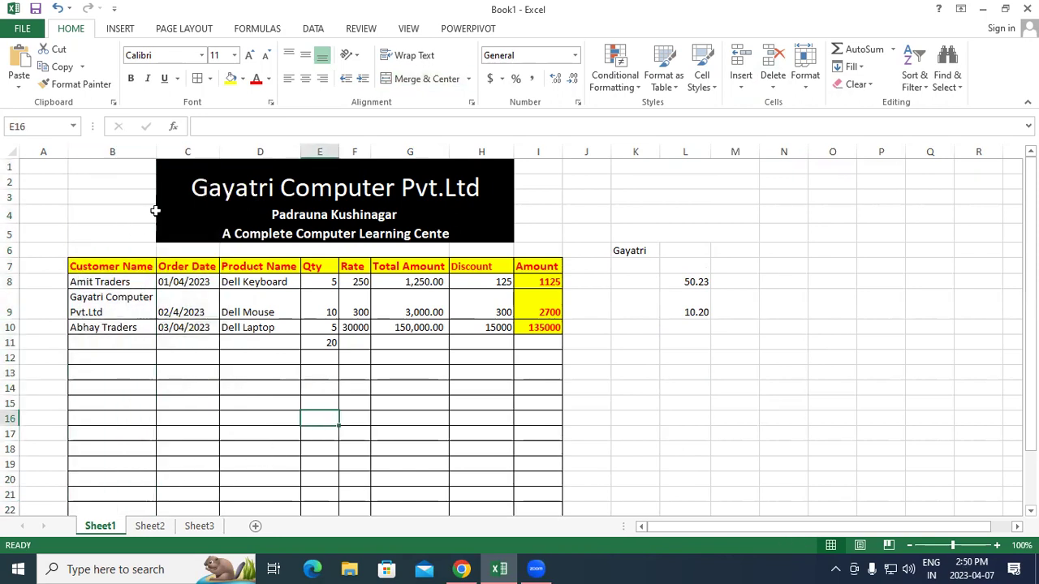
click(193, 152)
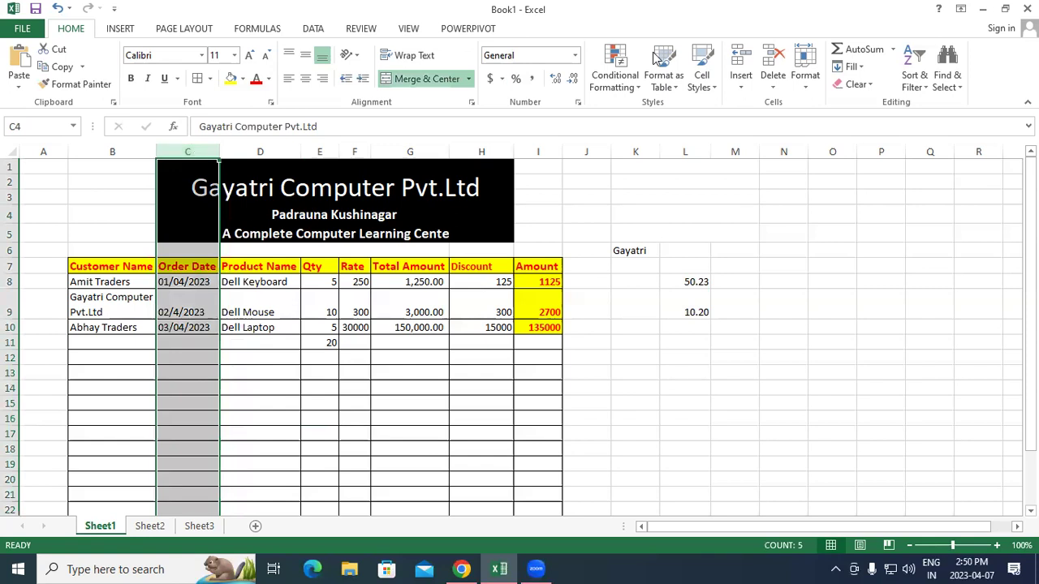
click(740, 86)
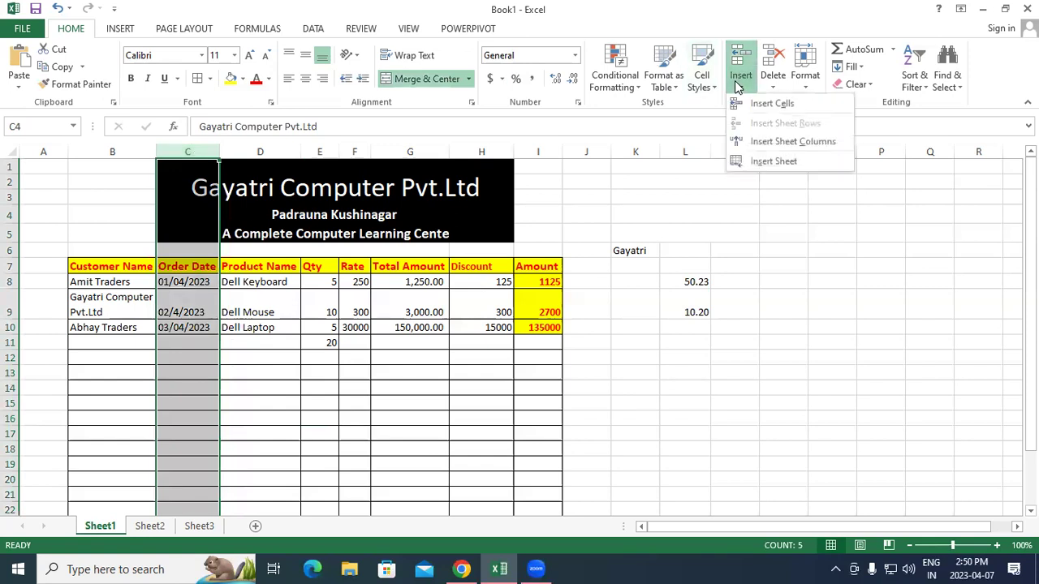
click(785, 148)
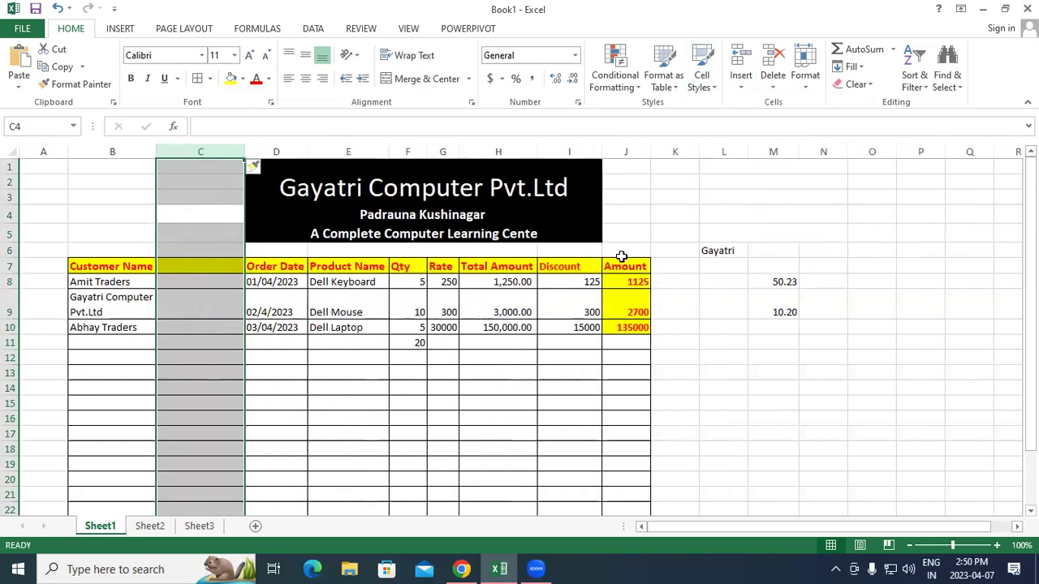
click(444, 410)
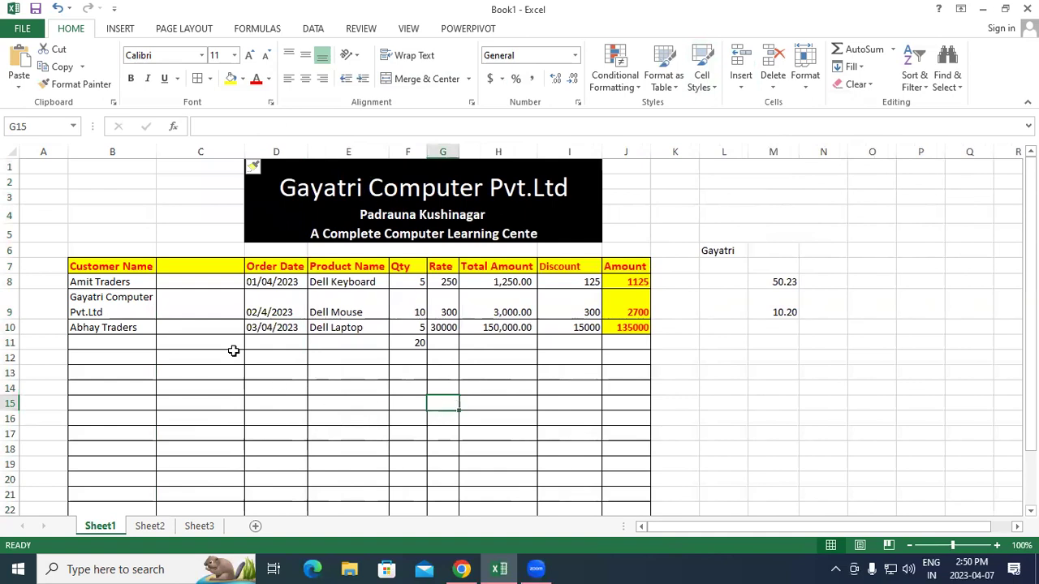
click(13, 304)
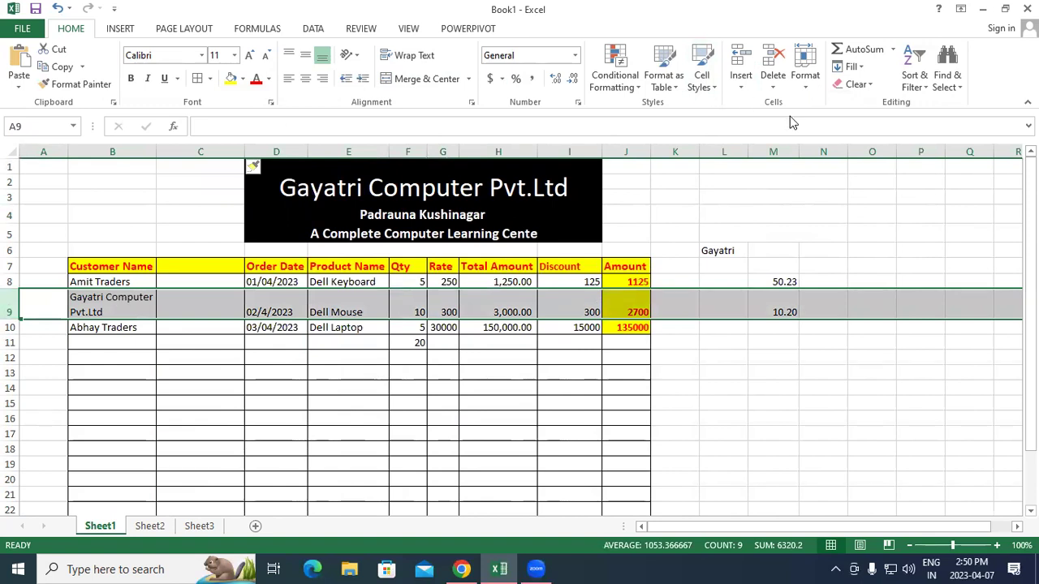
click(739, 81)
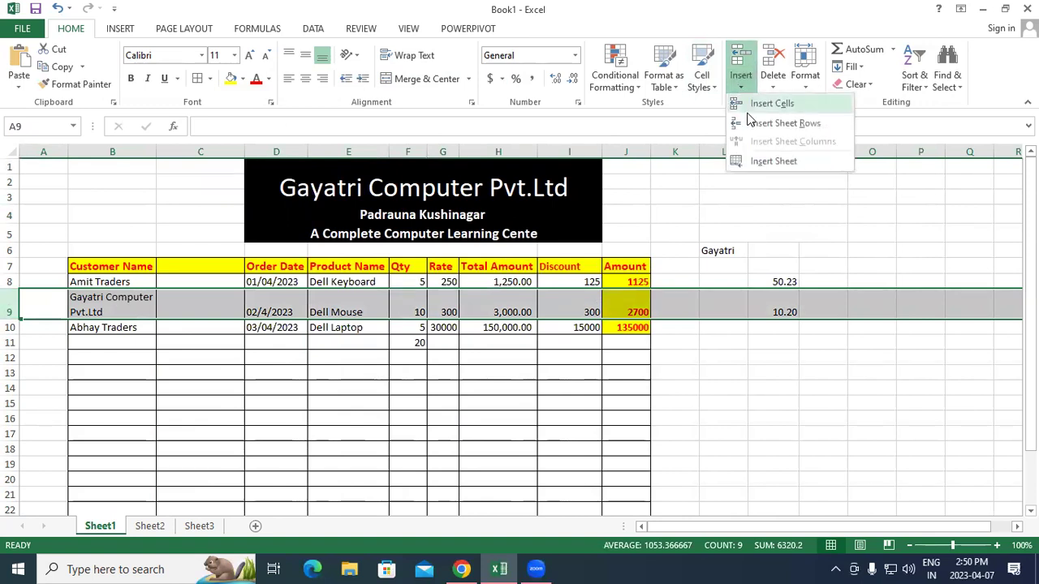
click(783, 124)
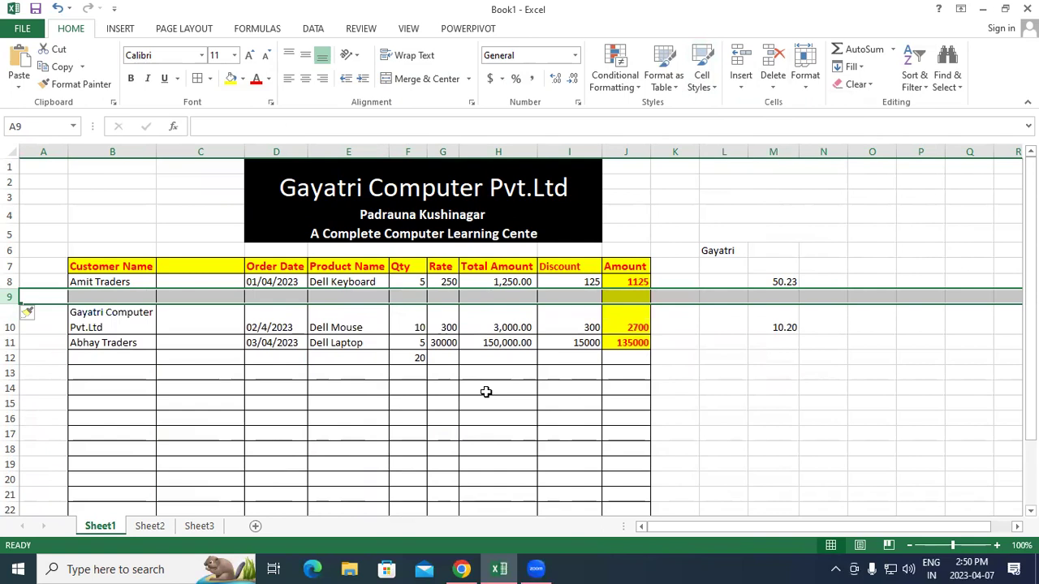
key(ctrl+minus)
key(ctrl+minus)
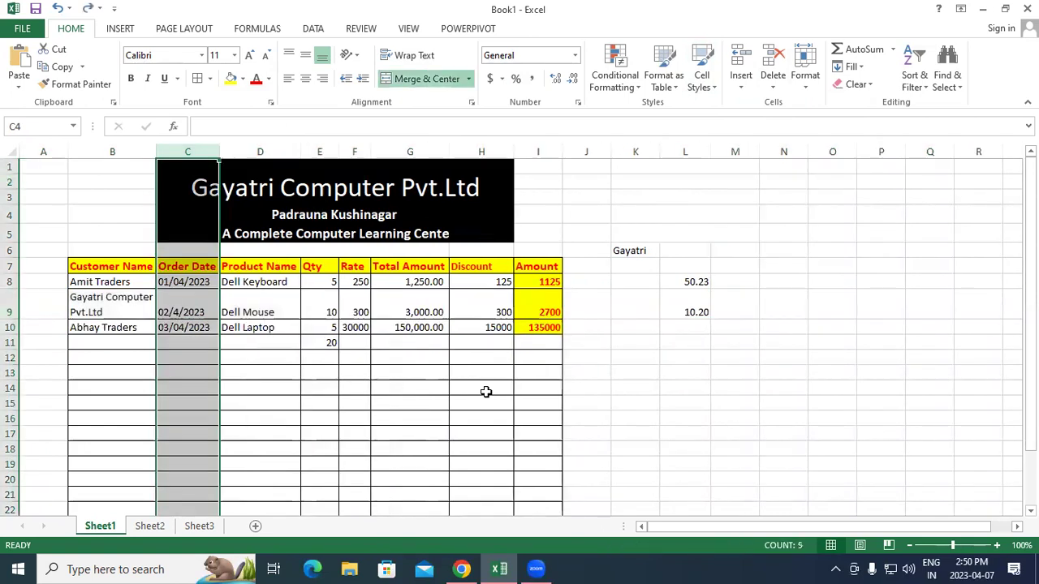
click(424, 405)
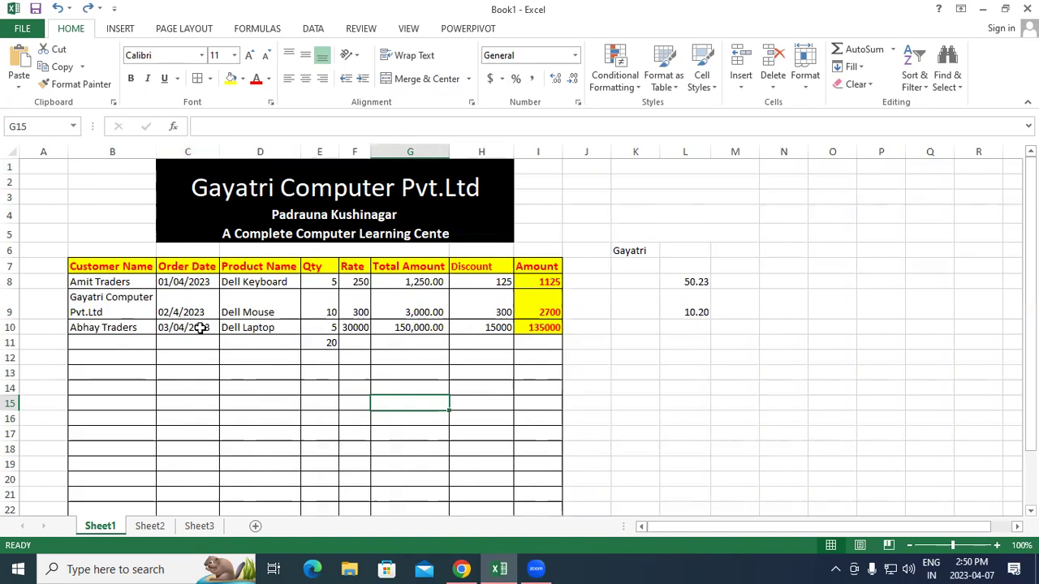
Step: Insert a blank sheet column before the Order Date column C
click(196, 155)
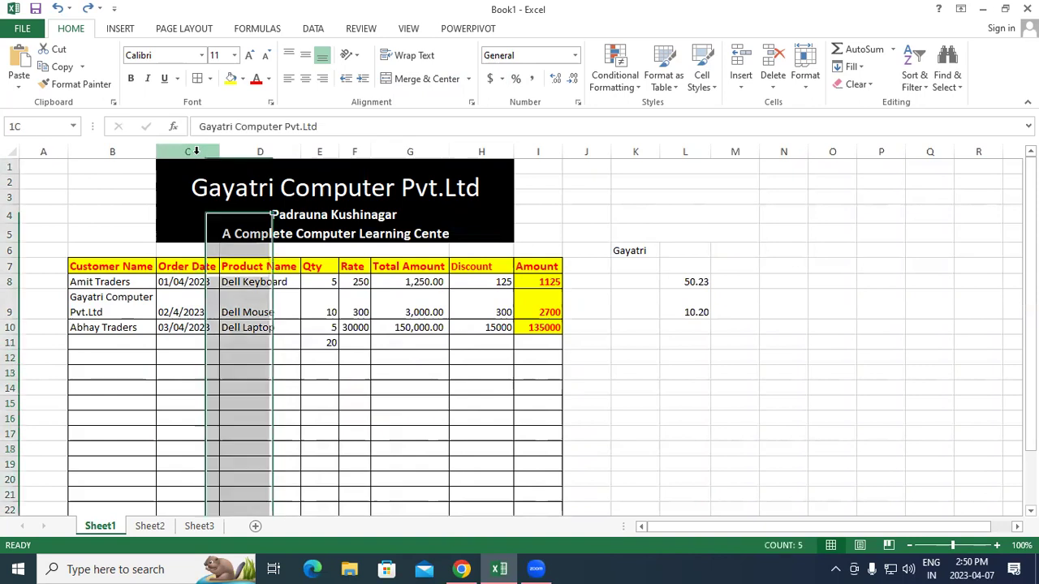
click(741, 80)
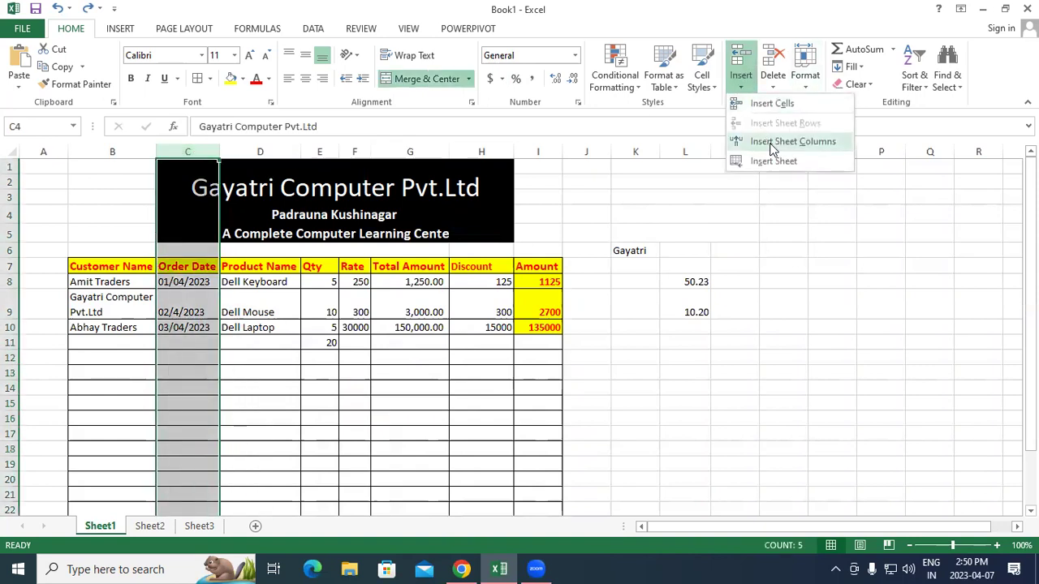
click(793, 141)
click(201, 266)
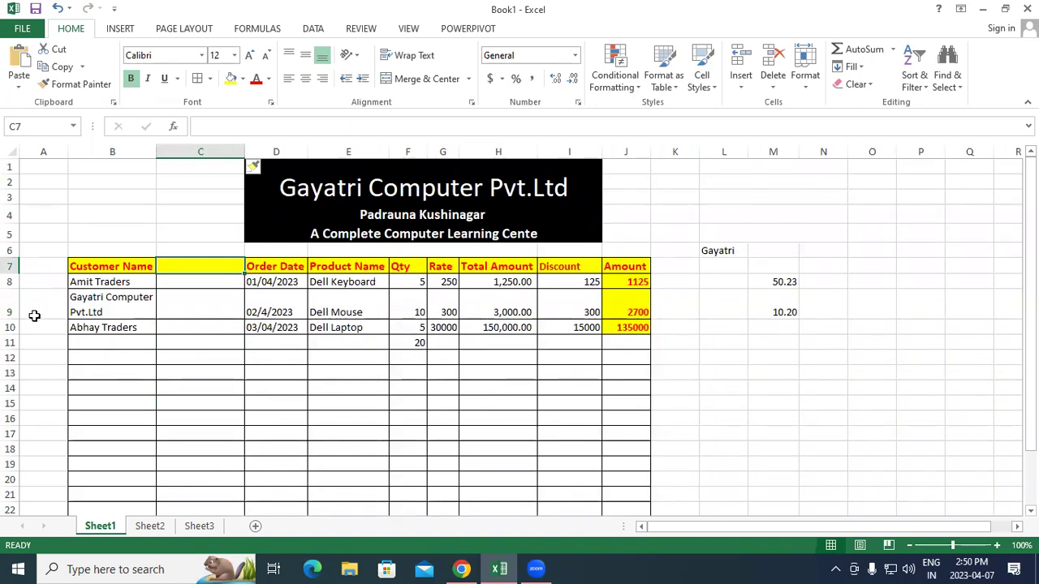
Step: Insert a blank sheet row 9 above the Gayatri Computer Pvt.Ltd entry
click(12, 305)
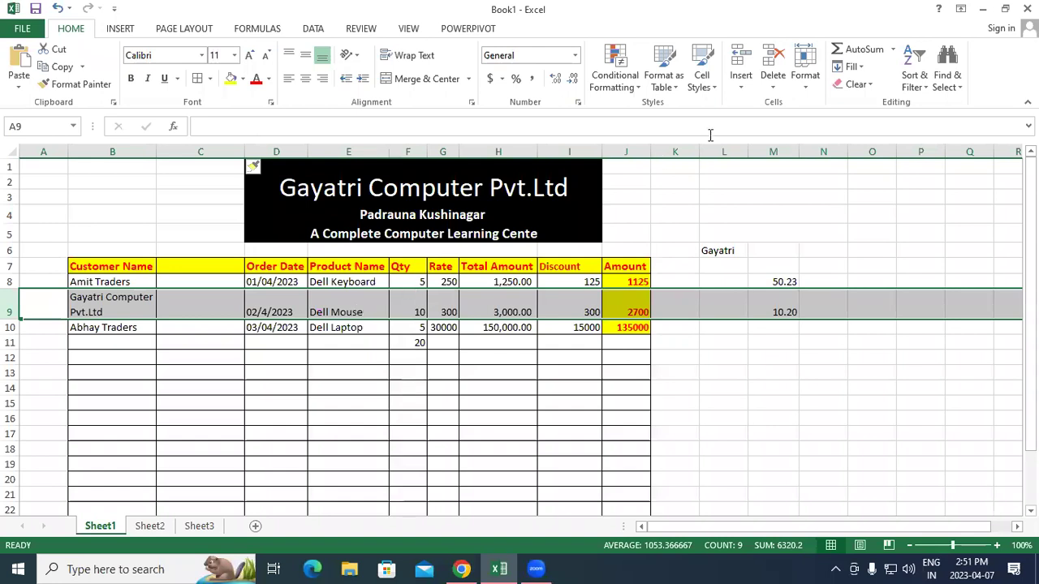
click(741, 78)
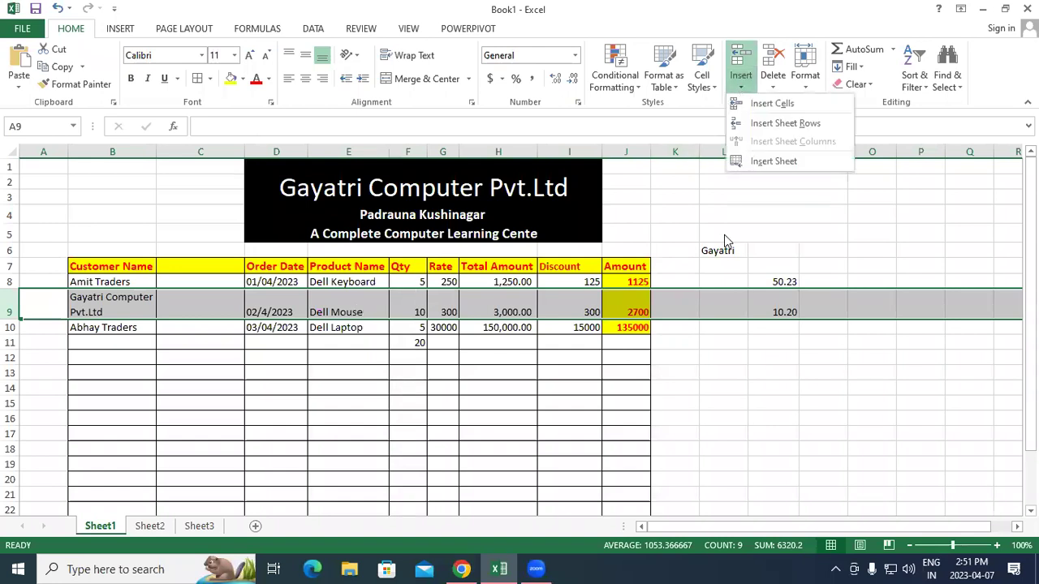
click(794, 124)
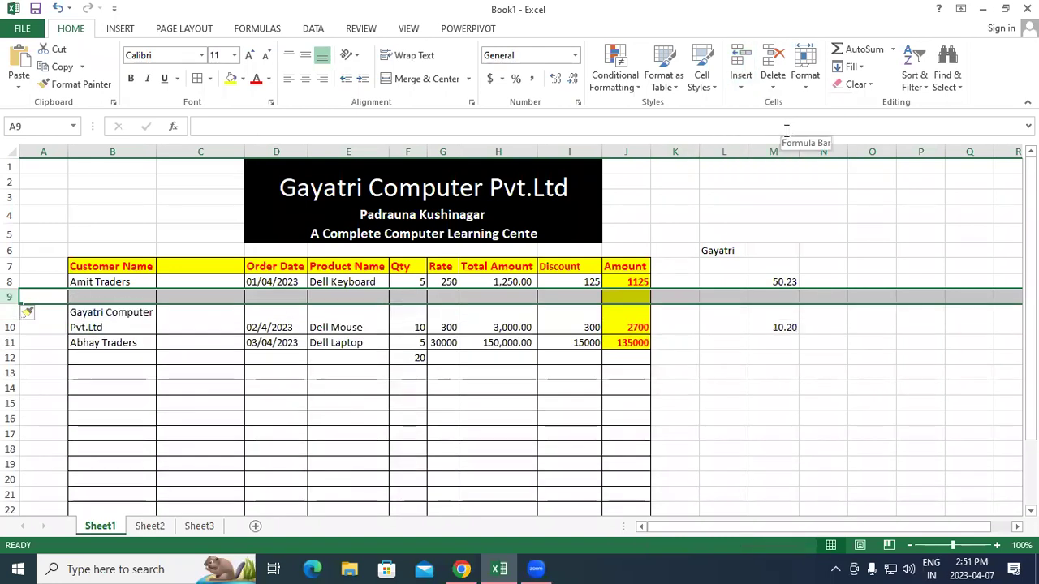
click(224, 463)
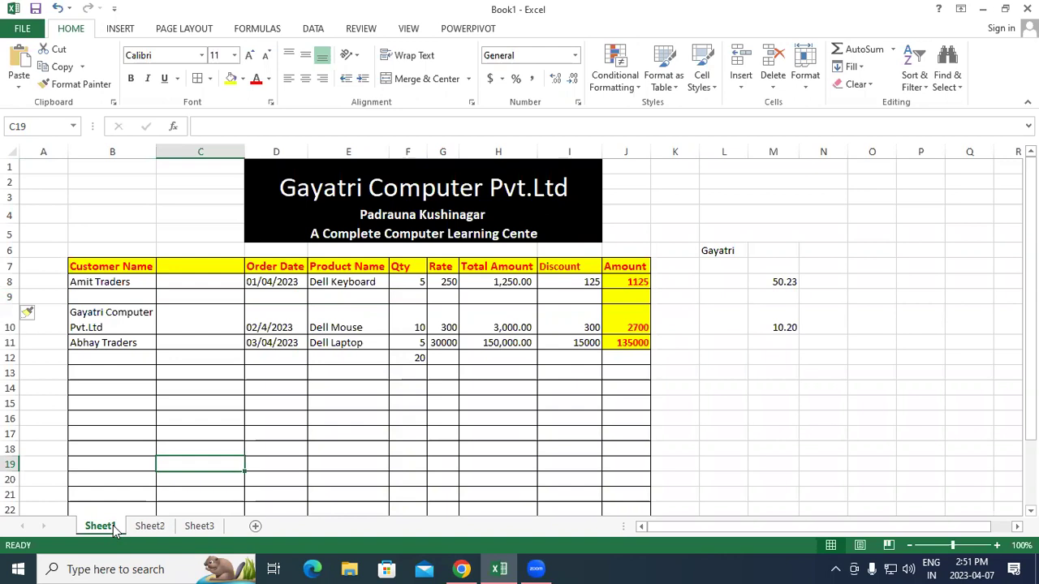
Step: Add four blank worksheets, Sheet4 through Sheet7, returning to Sheet1 afterwards
click(255, 526)
click(306, 527)
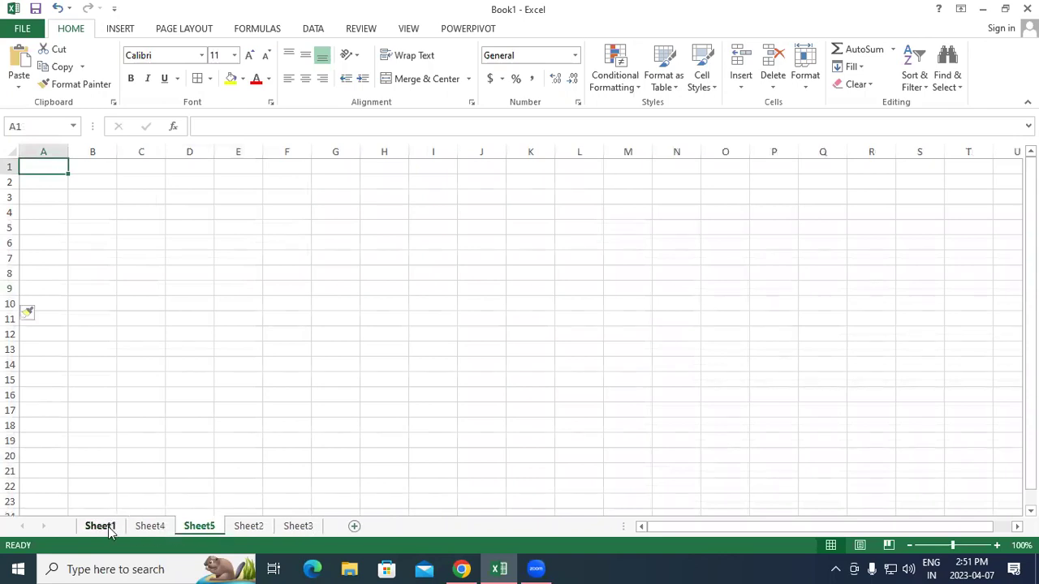
click(108, 527)
click(740, 88)
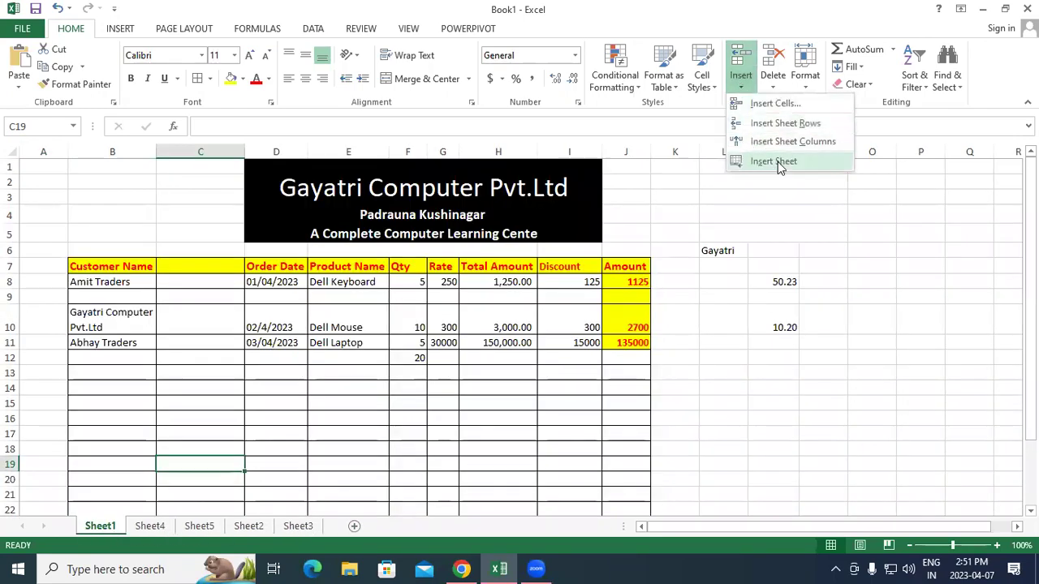
click(777, 161)
click(741, 87)
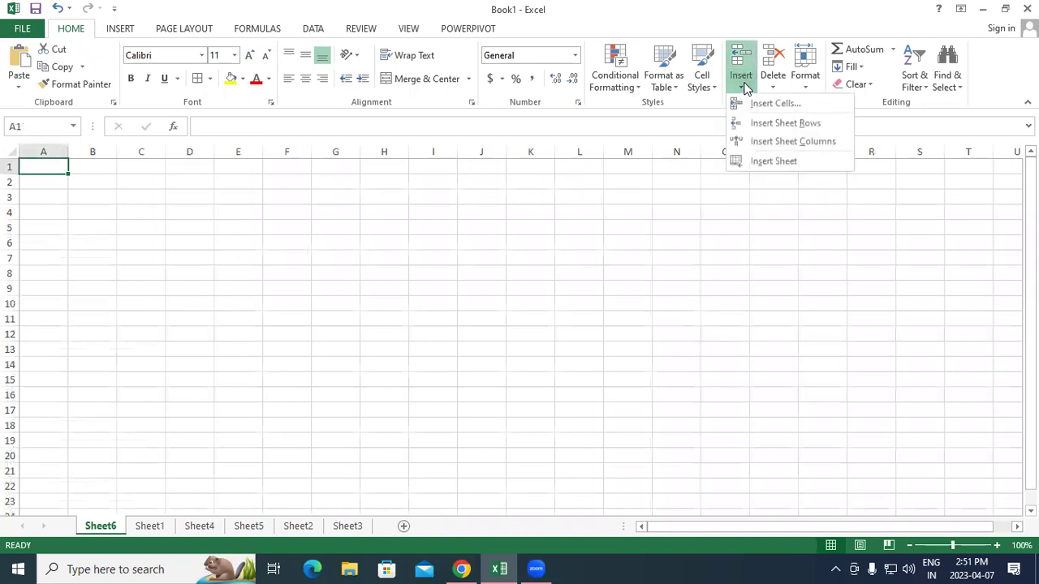
click(772, 162)
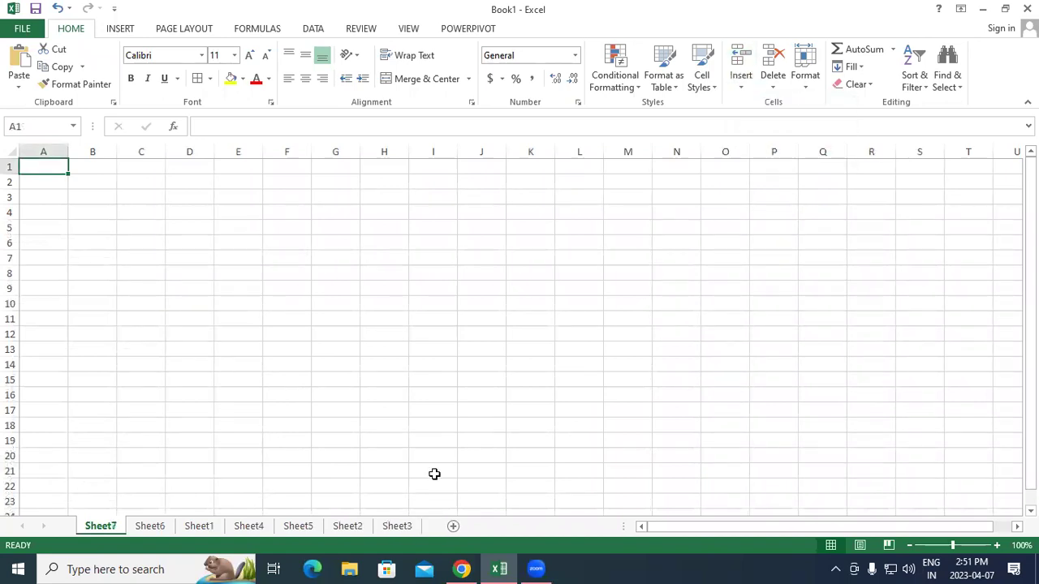
click(200, 528)
Step: Select H13 on Sheet1 and open, then dismiss, the Insert options list
click(524, 378)
click(741, 82)
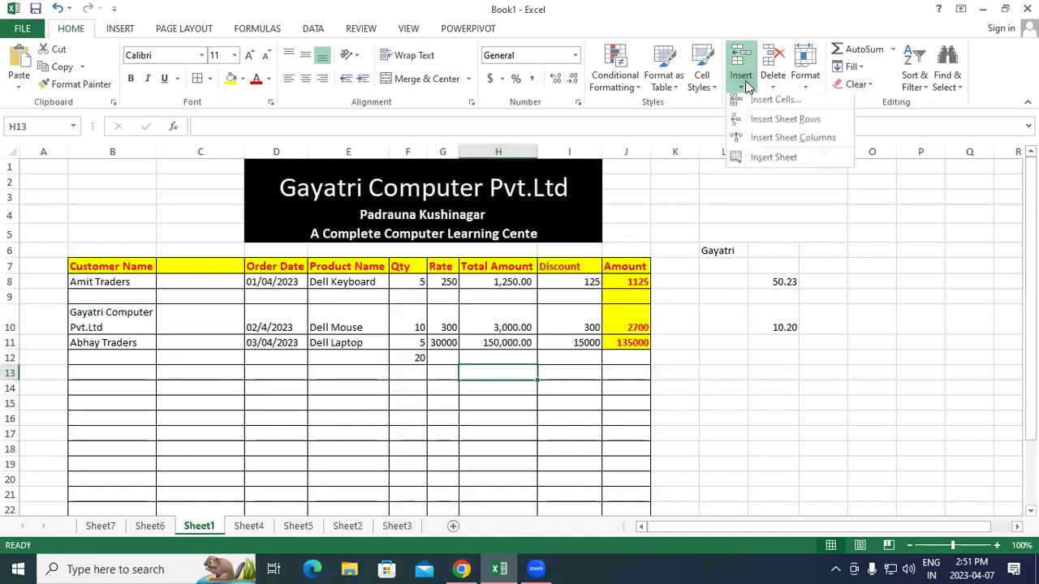
key(Escape)
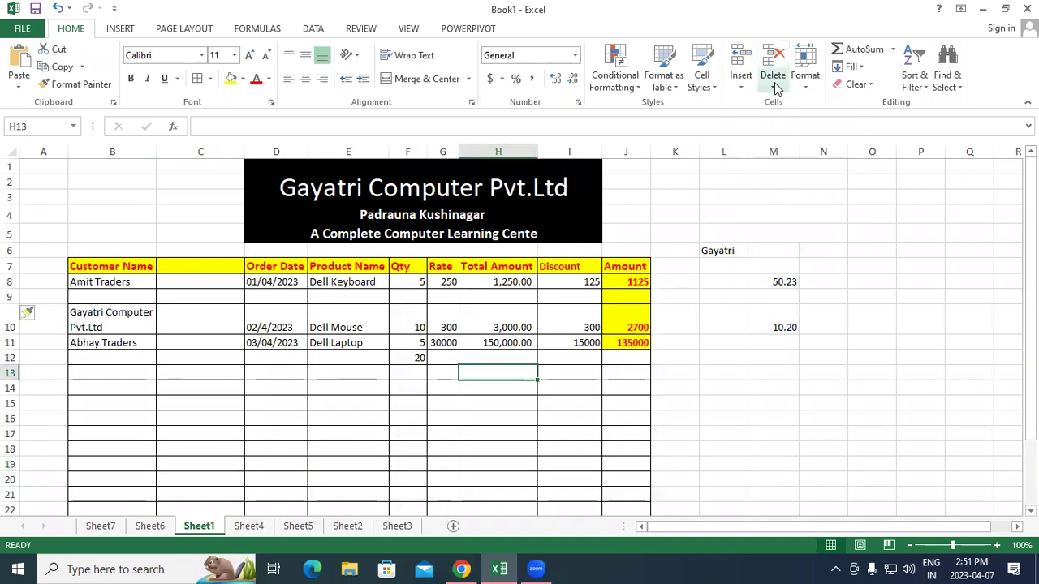
Step: Delete the empty column C from the invoice table
click(777, 77)
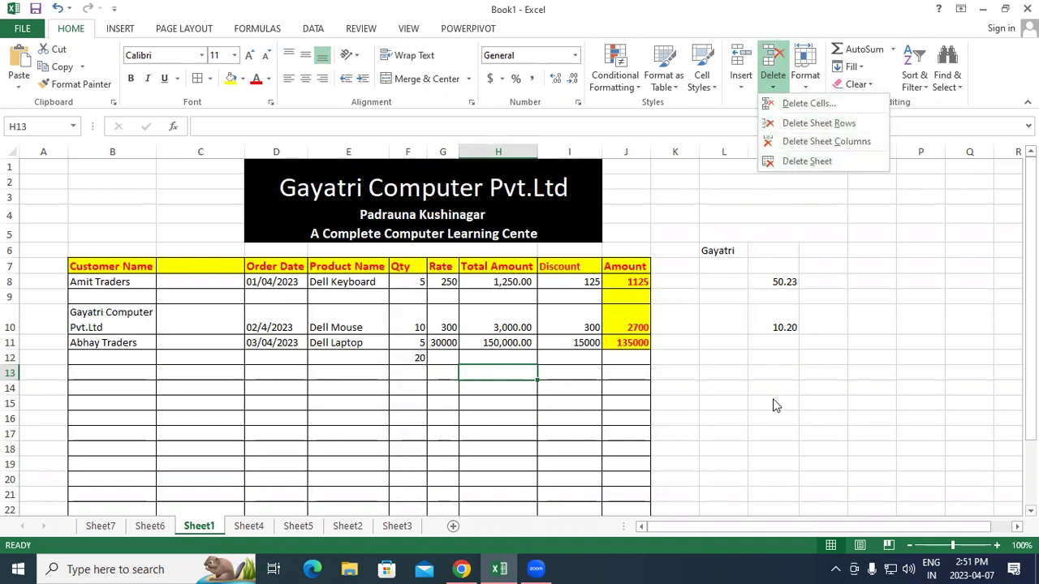
key(Escape)
click(188, 152)
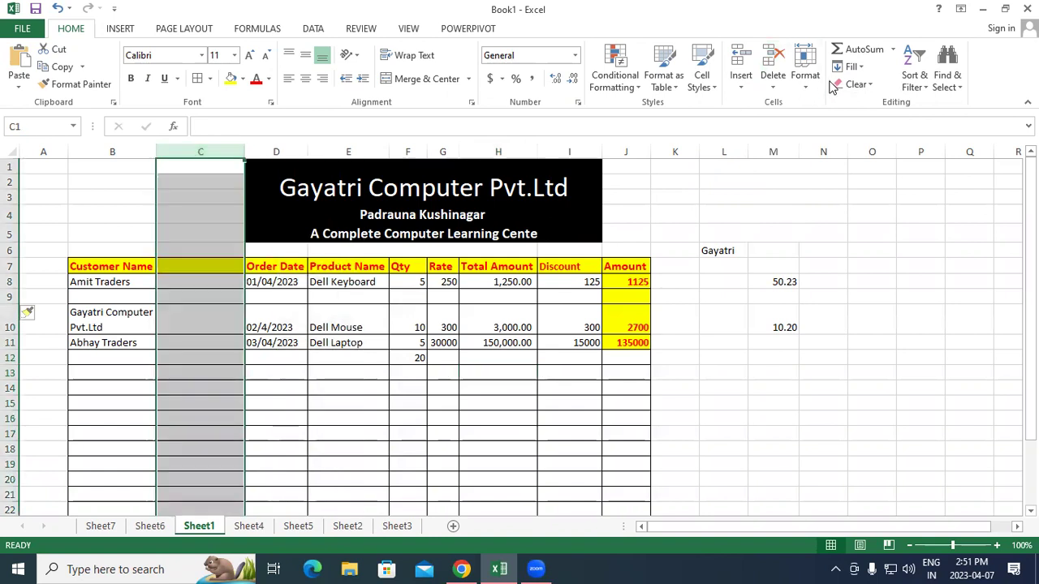
click(772, 81)
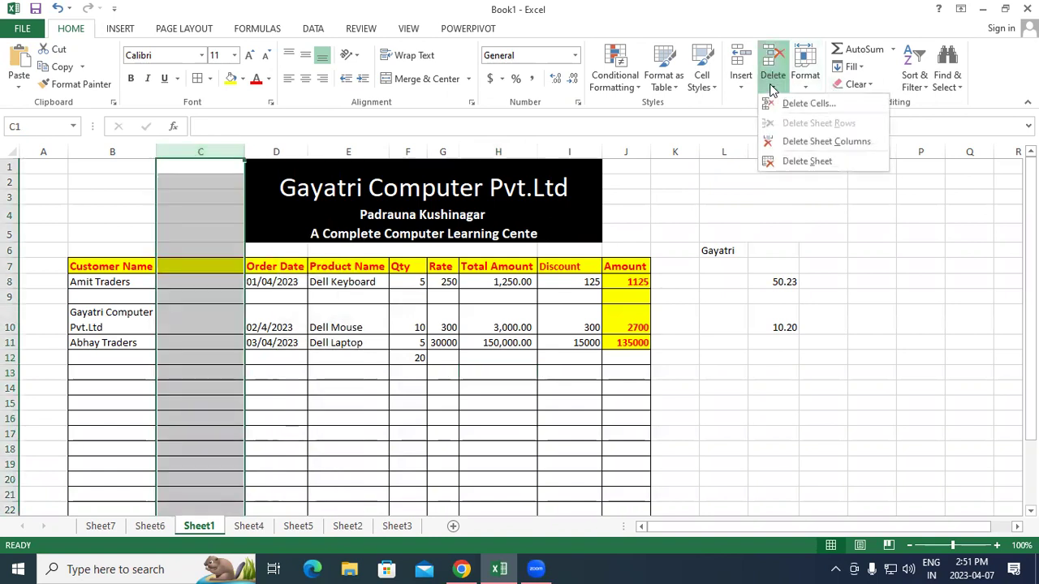
click(812, 141)
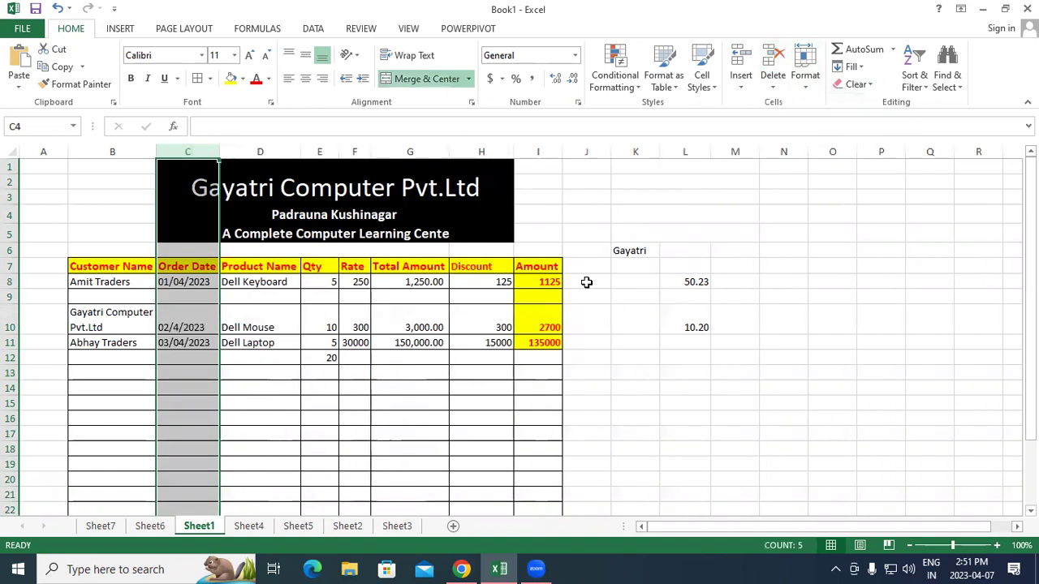
Step: Delete the blank row 9 so the orders return to rows 8–10
click(10, 297)
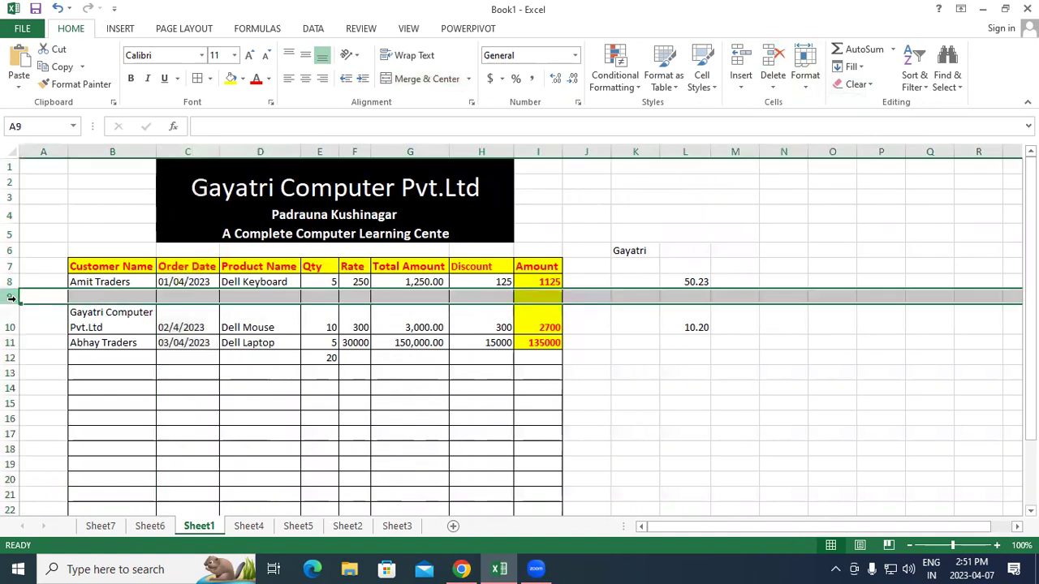
click(772, 86)
click(800, 123)
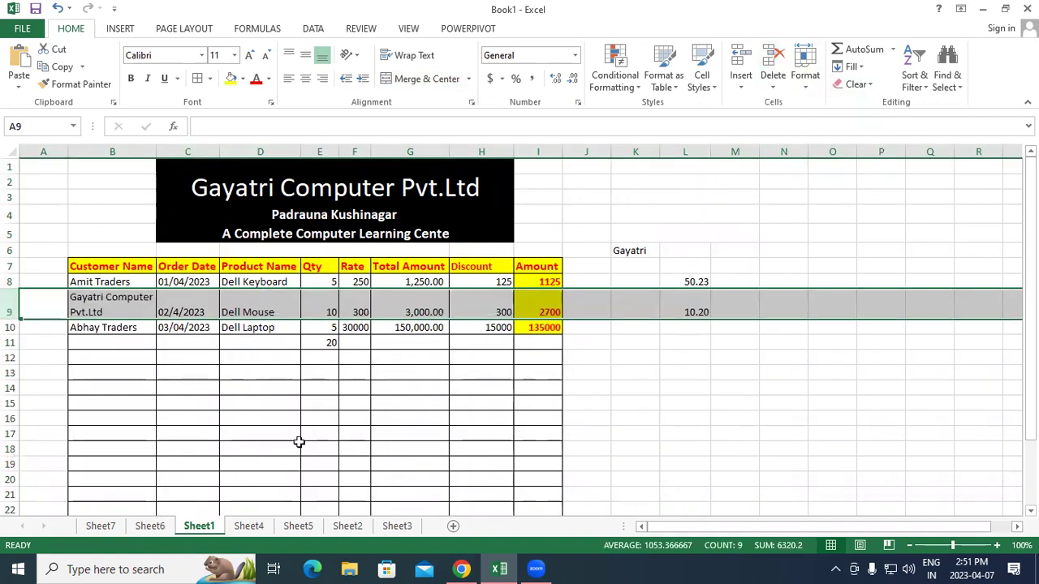
Step: Delete Sheet6, Sheet7 and Sheet4 with Delete Sheet, then return to Sheet1
click(157, 529)
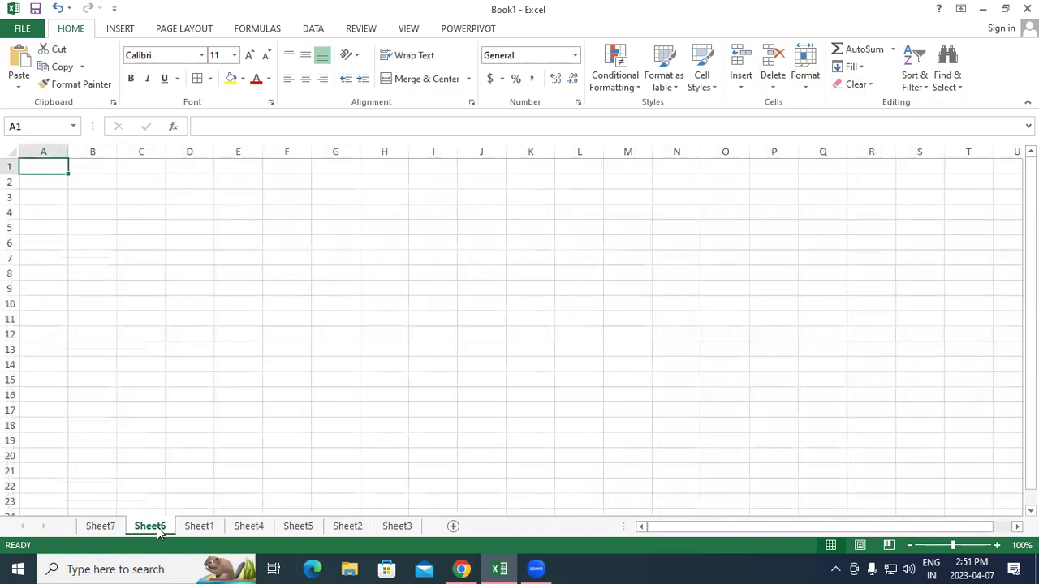
click(772, 85)
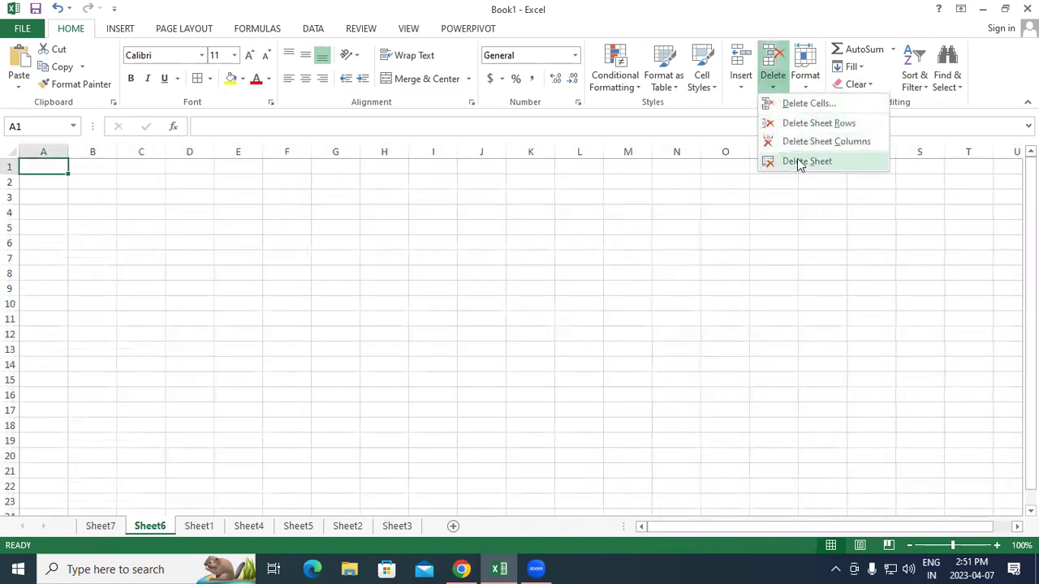
click(799, 162)
click(112, 527)
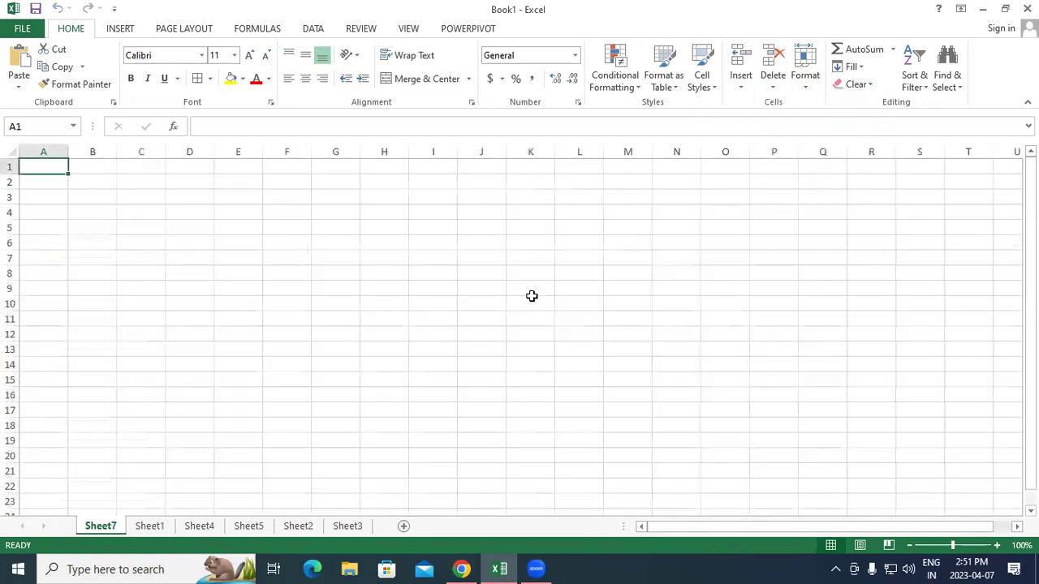
click(773, 85)
click(795, 161)
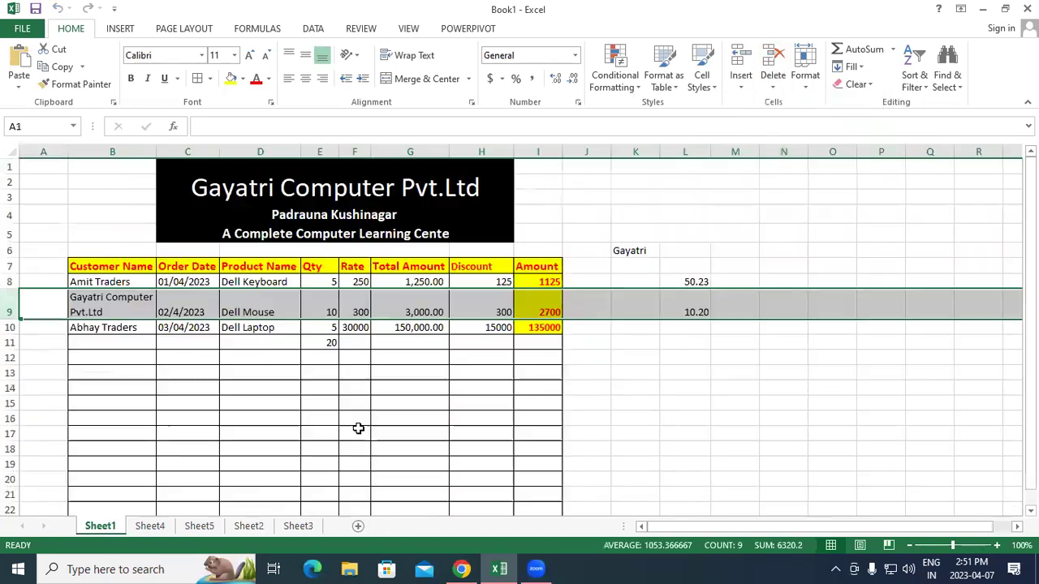
click(199, 526)
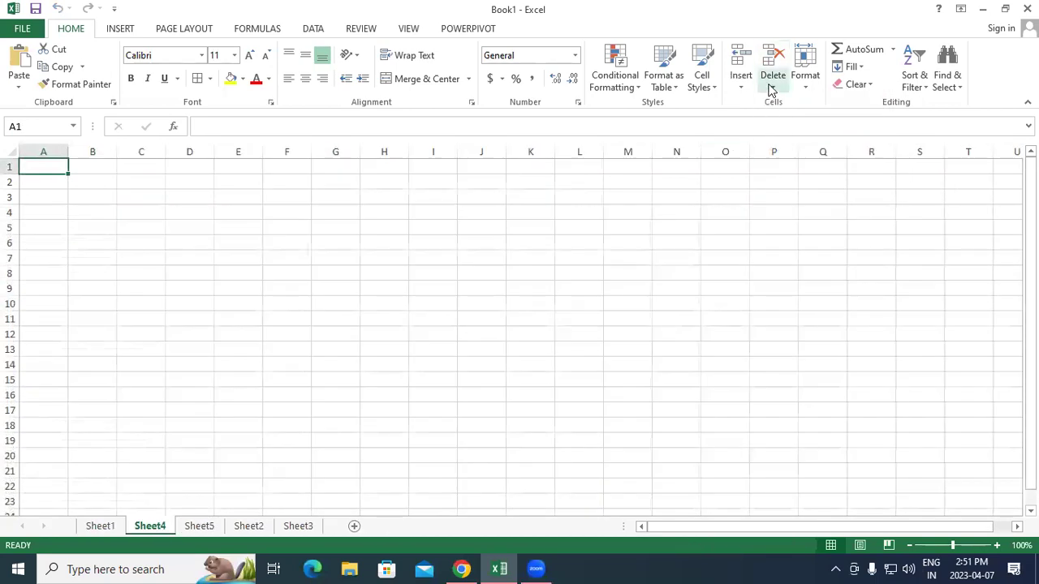
click(771, 86)
click(800, 160)
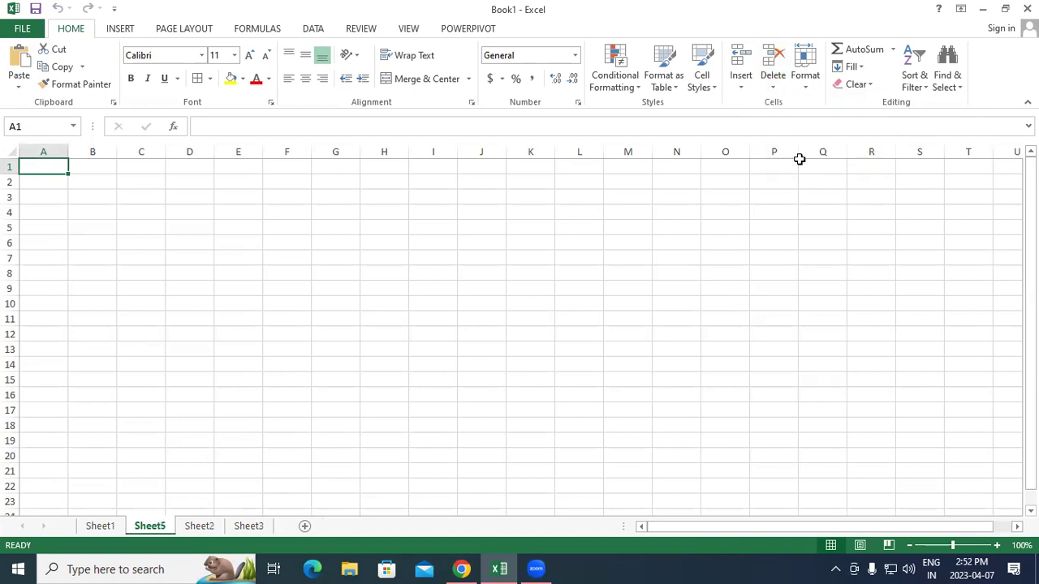
click(105, 526)
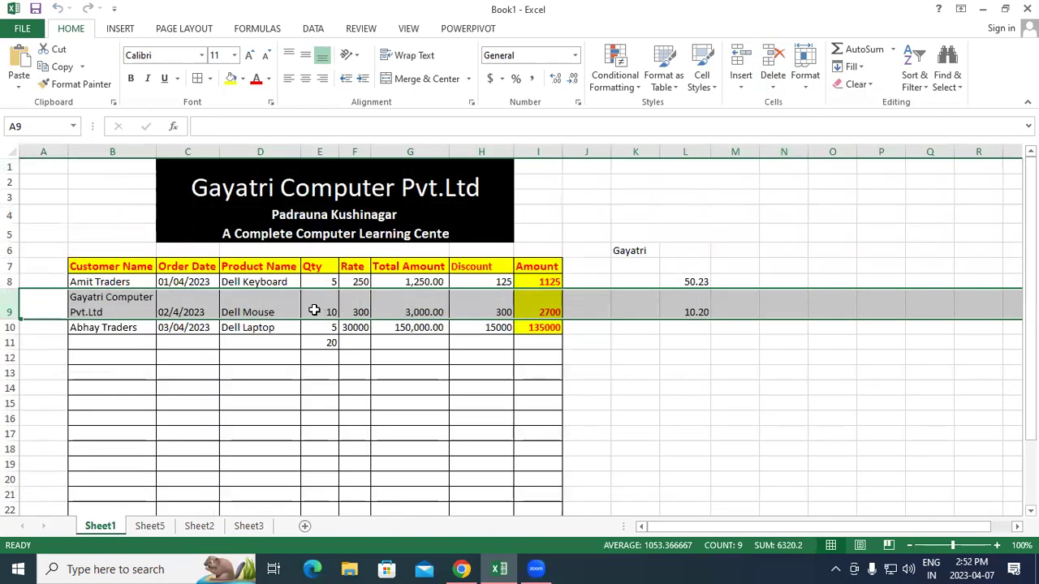
click(312, 311)
click(772, 87)
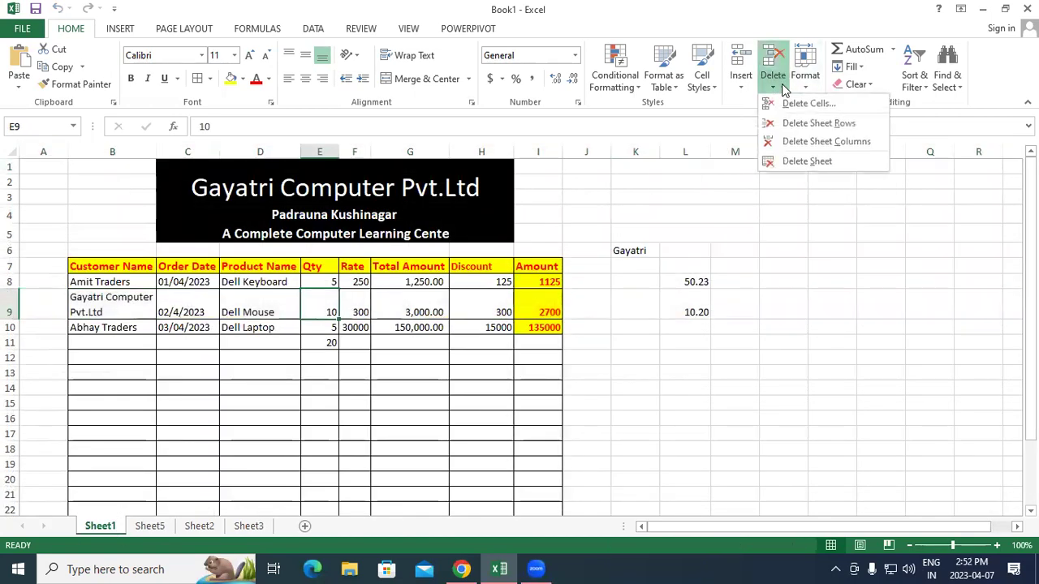
click(823, 104)
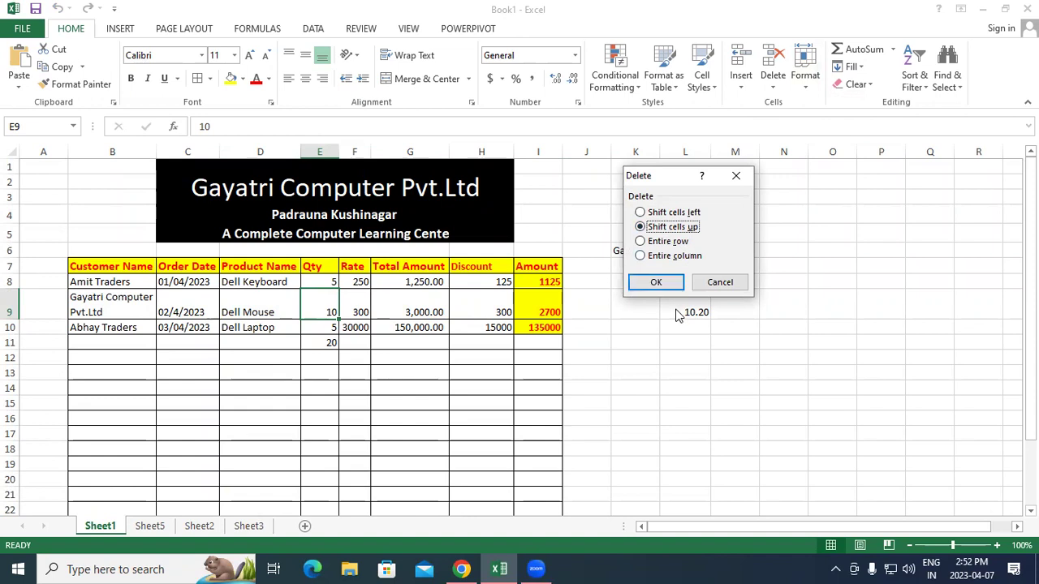
click(736, 176)
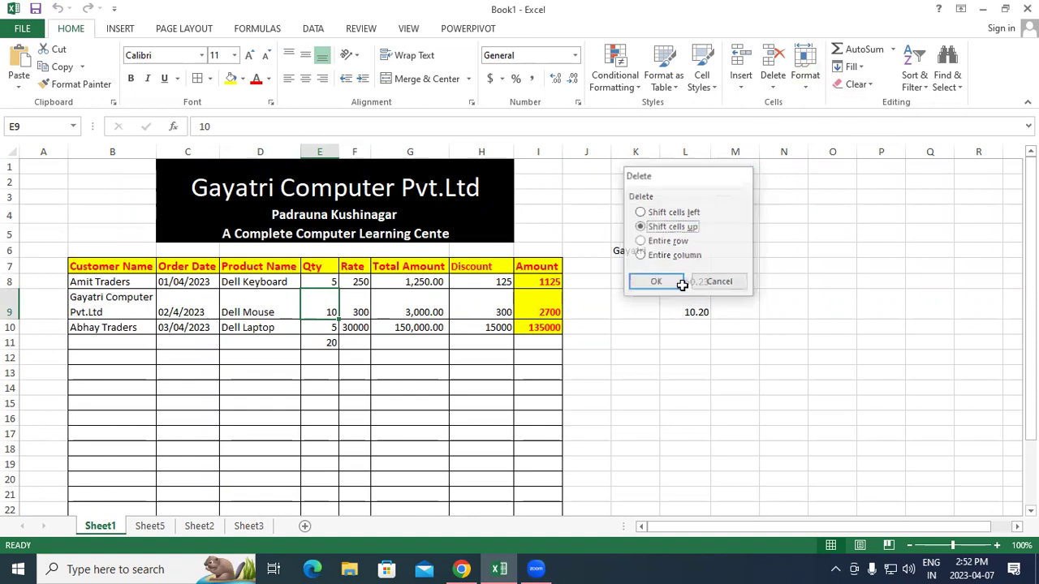
click(687, 372)
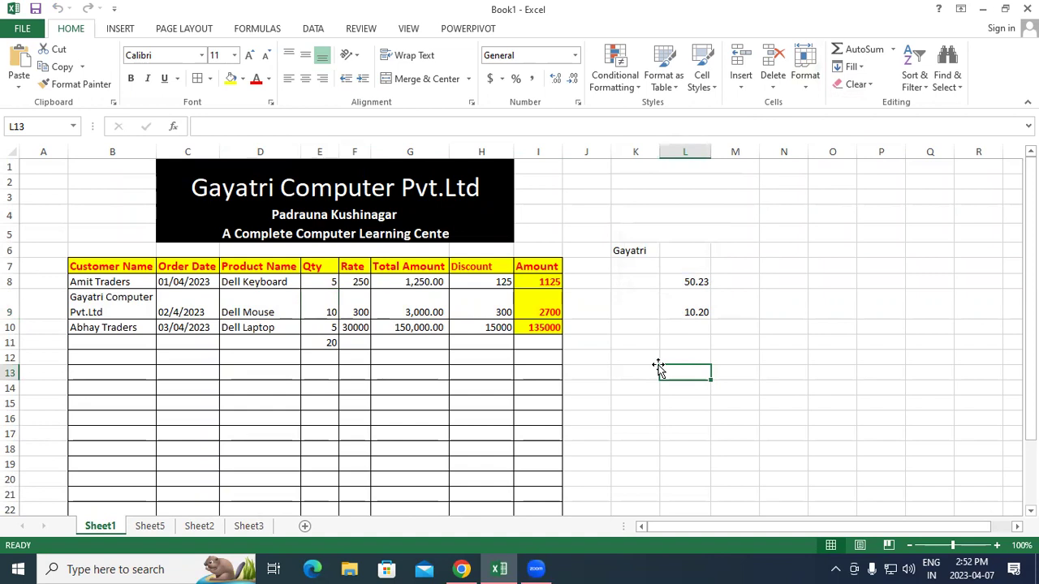
click(800, 88)
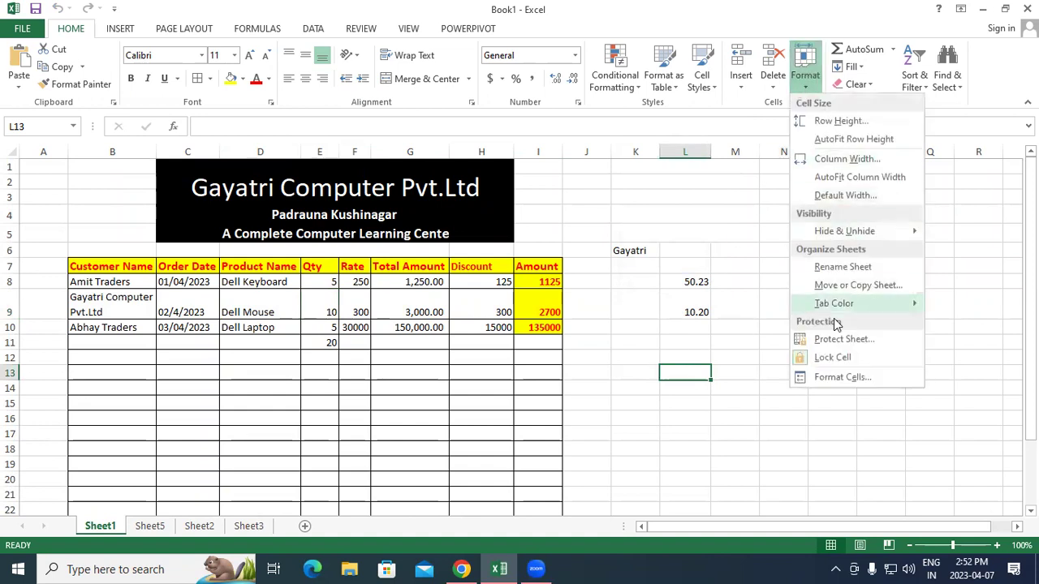
click(850, 416)
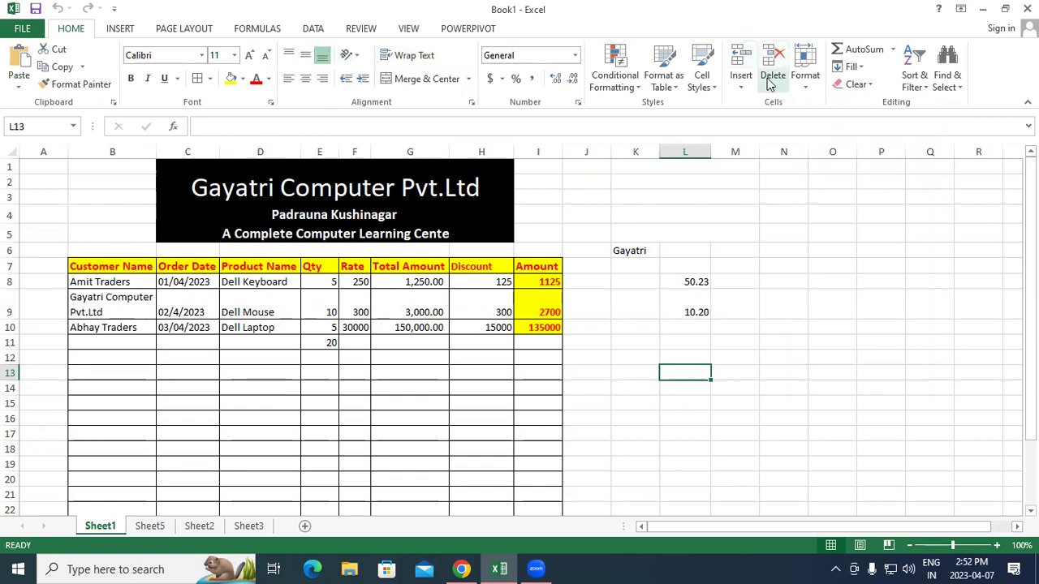
mouse_move(95, 267)
mouse_down()
mouse_move(544, 333)
mouse_move(537, 411)
mouse_up()
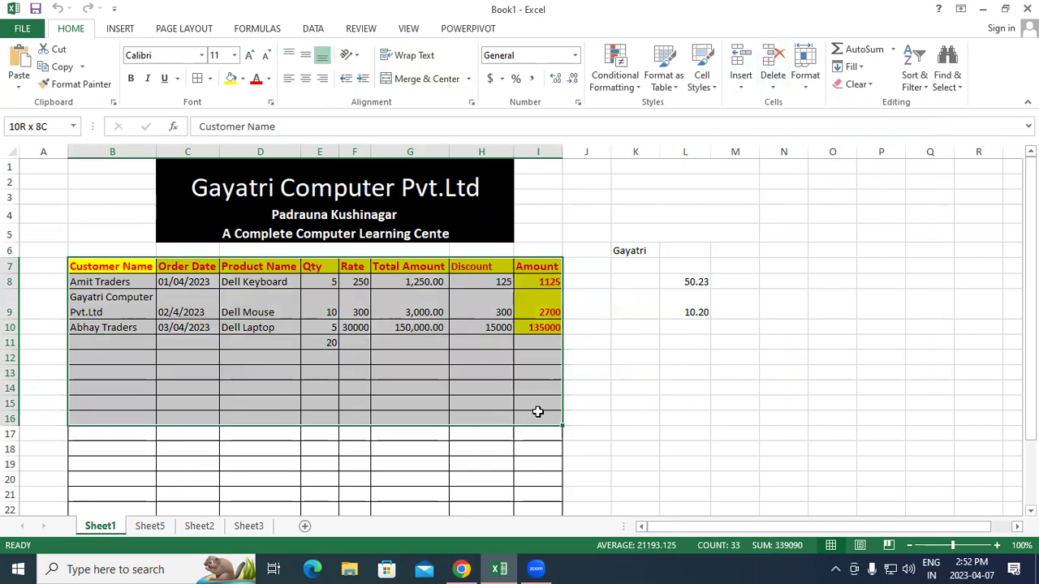
click(636, 387)
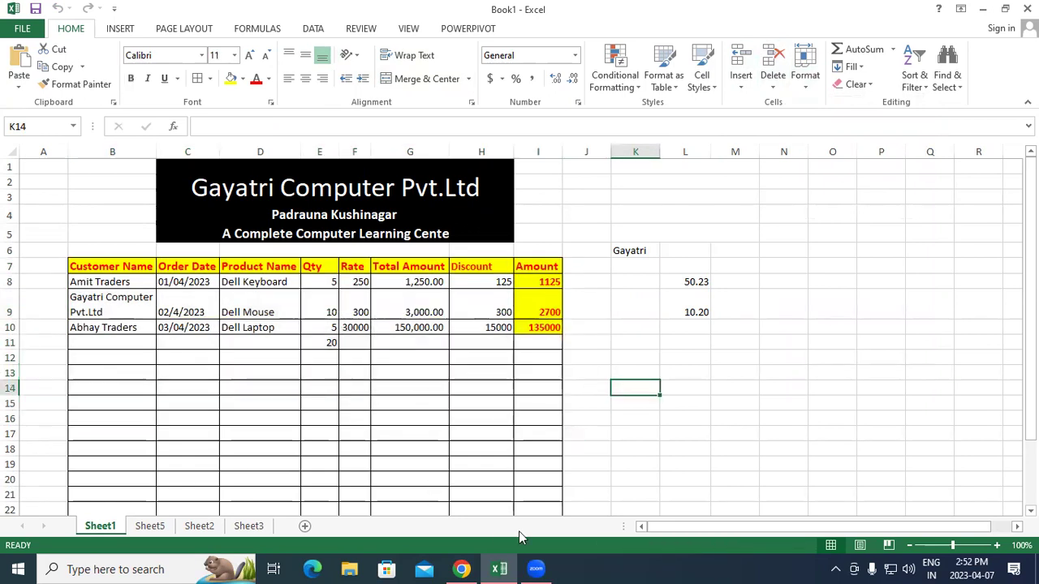